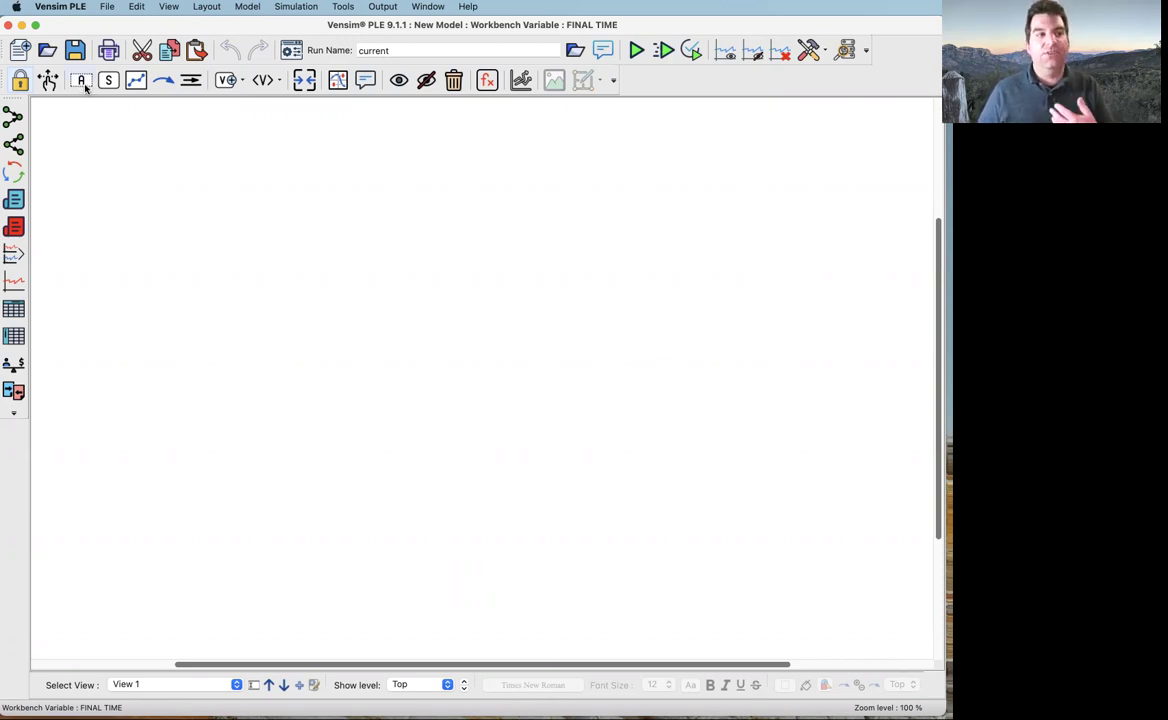
- Start a new model and bring up the Tools menu with Switch Back to Old Sketch
left_click(227, 80)
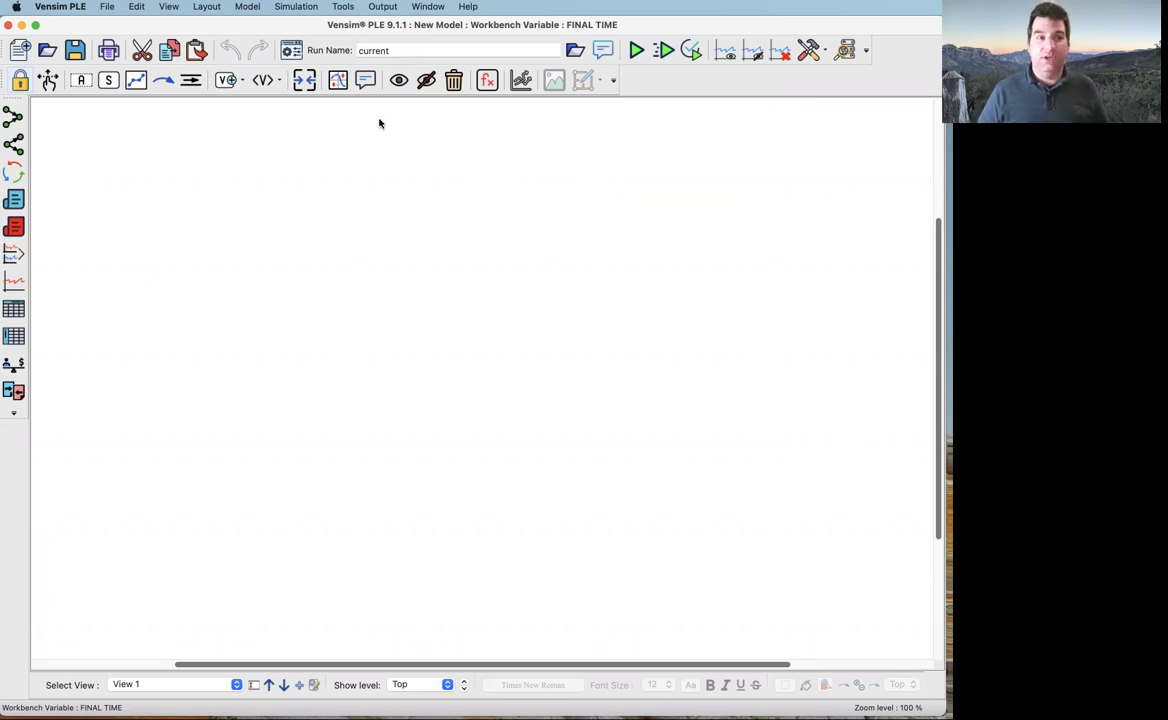
left_click(342, 6)
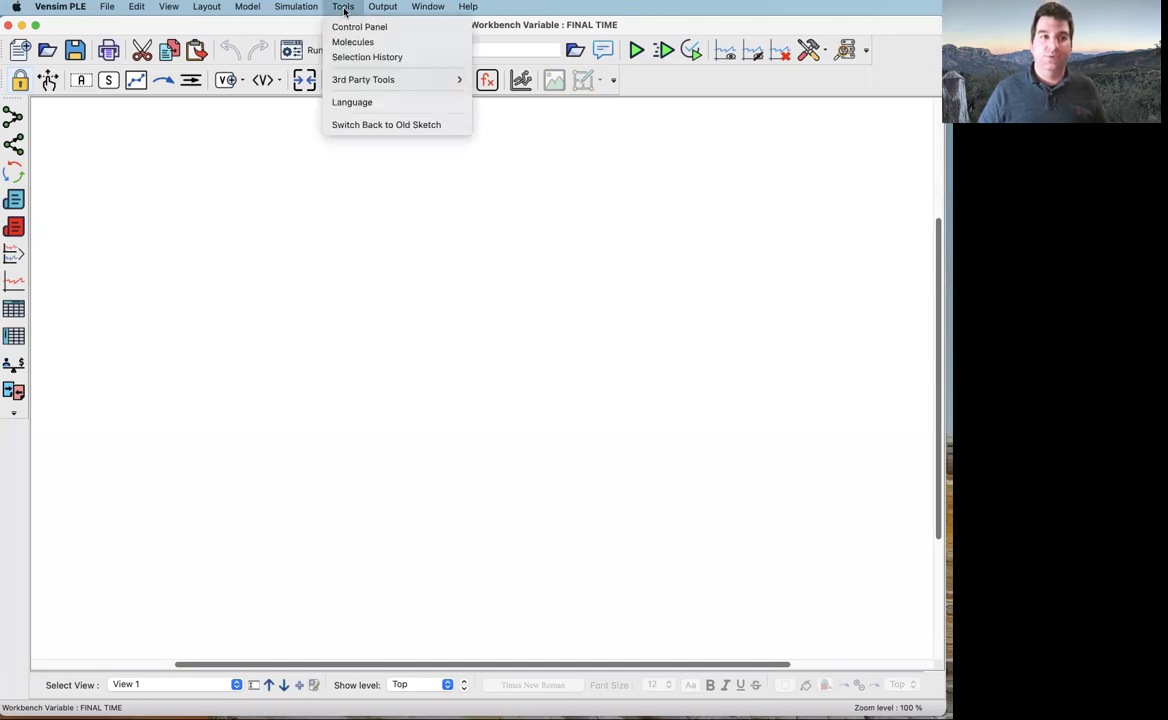
- Switch to the old sketch style, then dismiss the Vensim PLE app menu without quitting
left_click(452, 126)
left_click(40, 7)
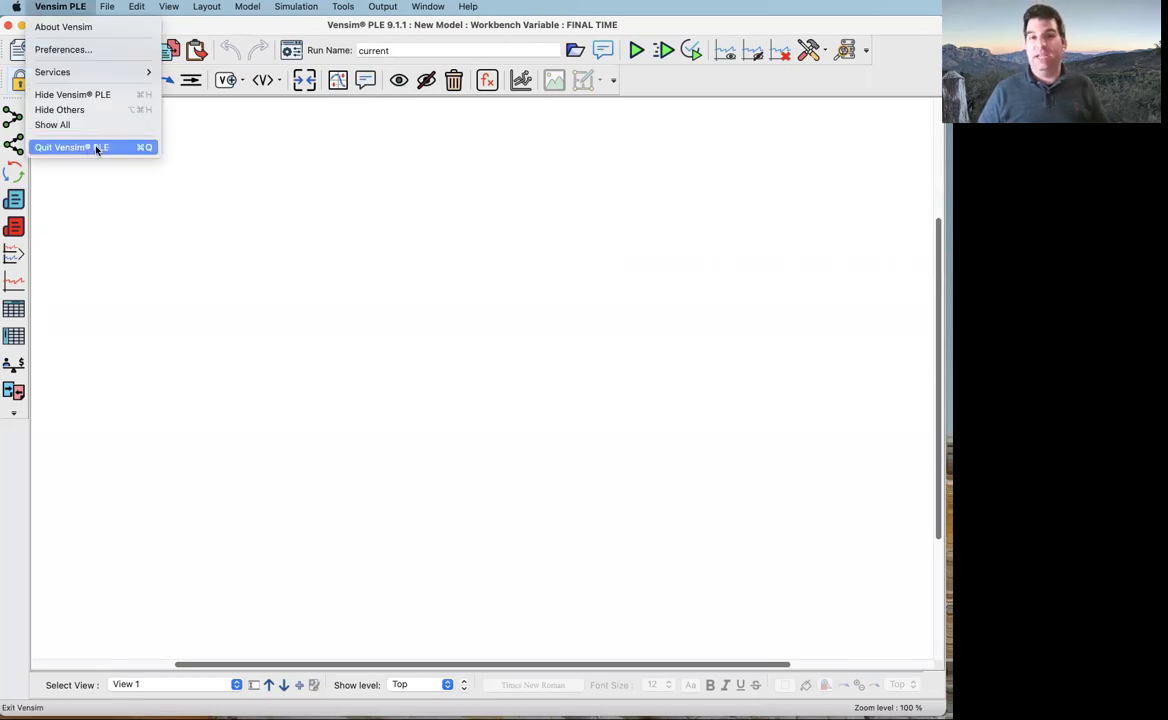
left_click(549, 188)
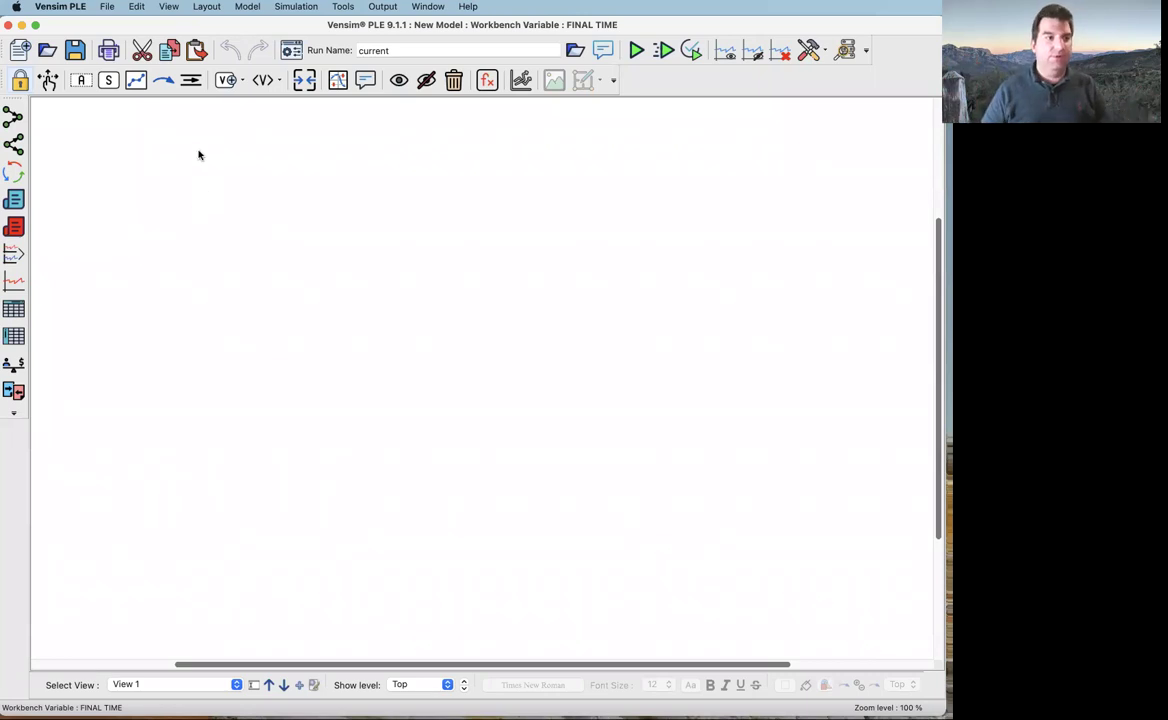
- Place a variable named 'Number of Fish' in the middle of the sketch
left_click(82, 84)
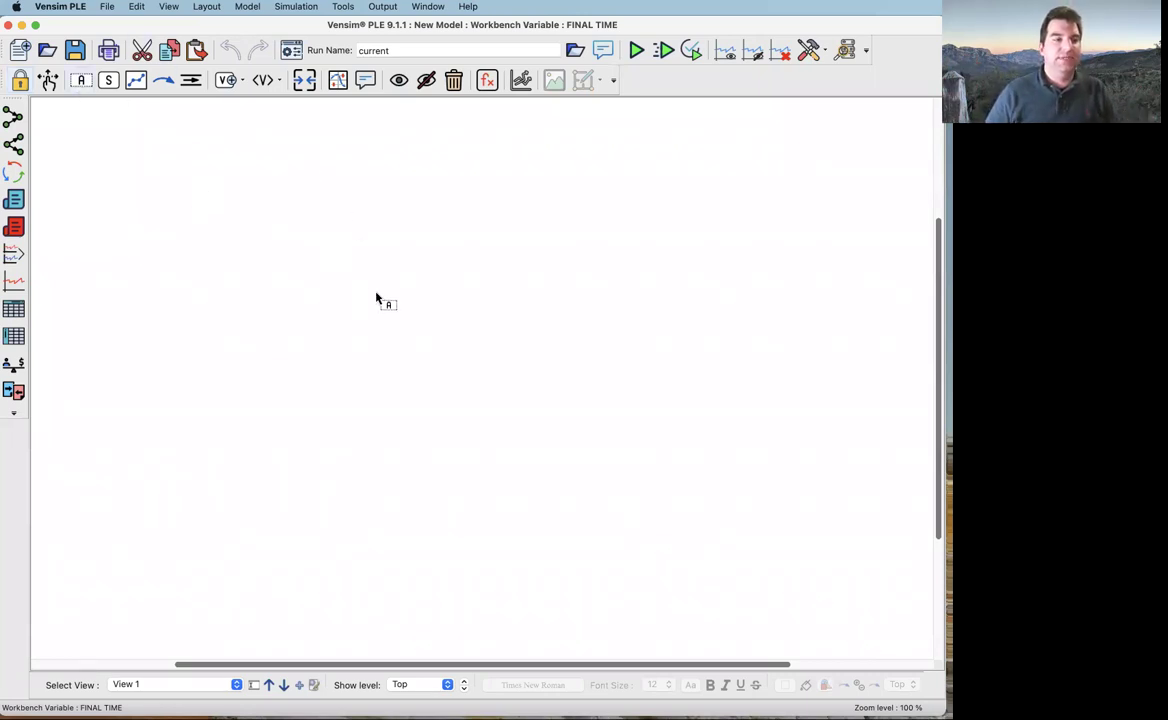
left_click(406, 300)
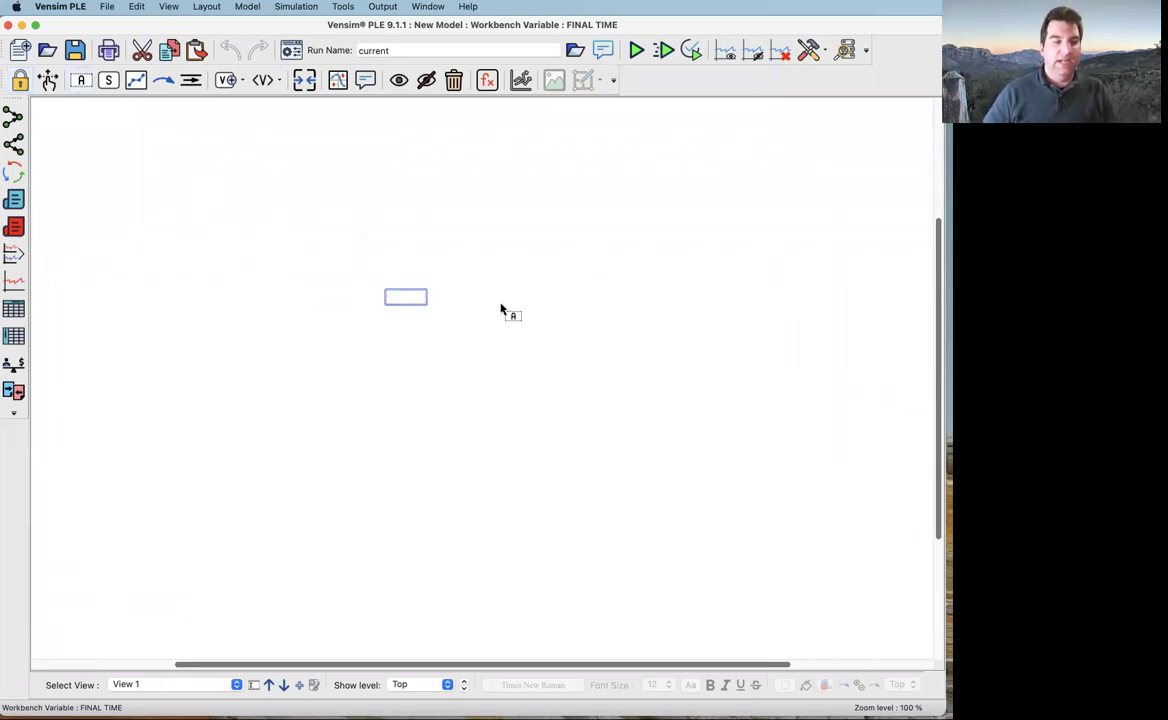
type("Number of Fish")
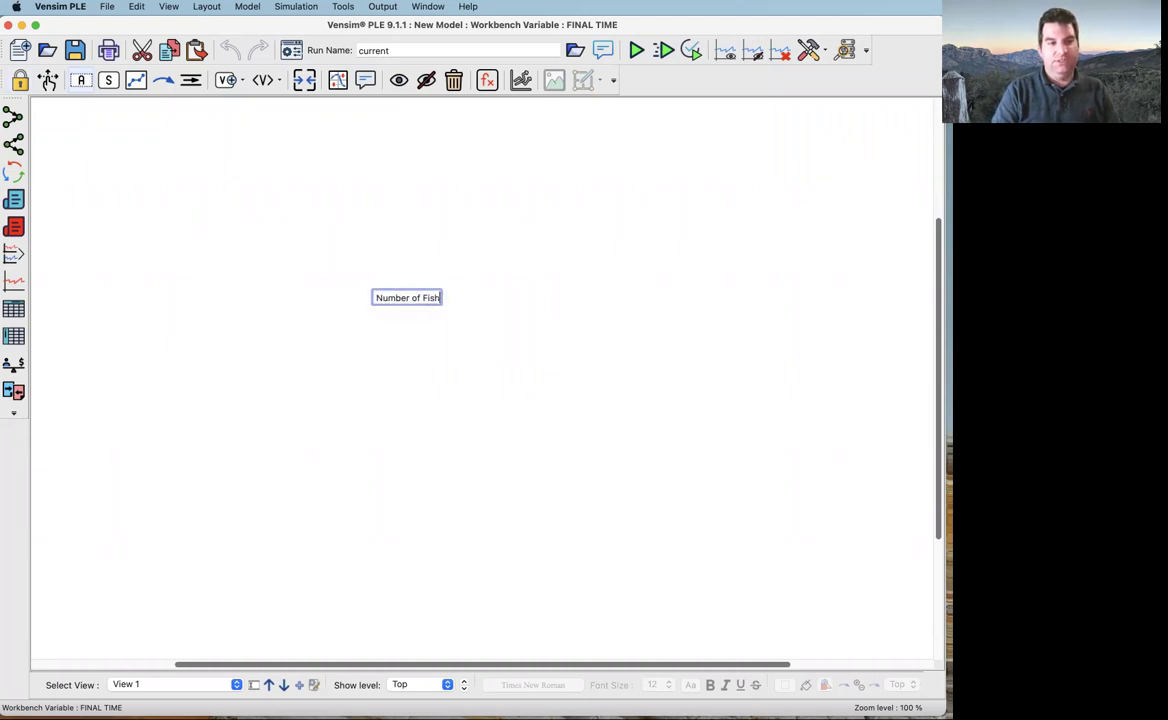
key("Return")
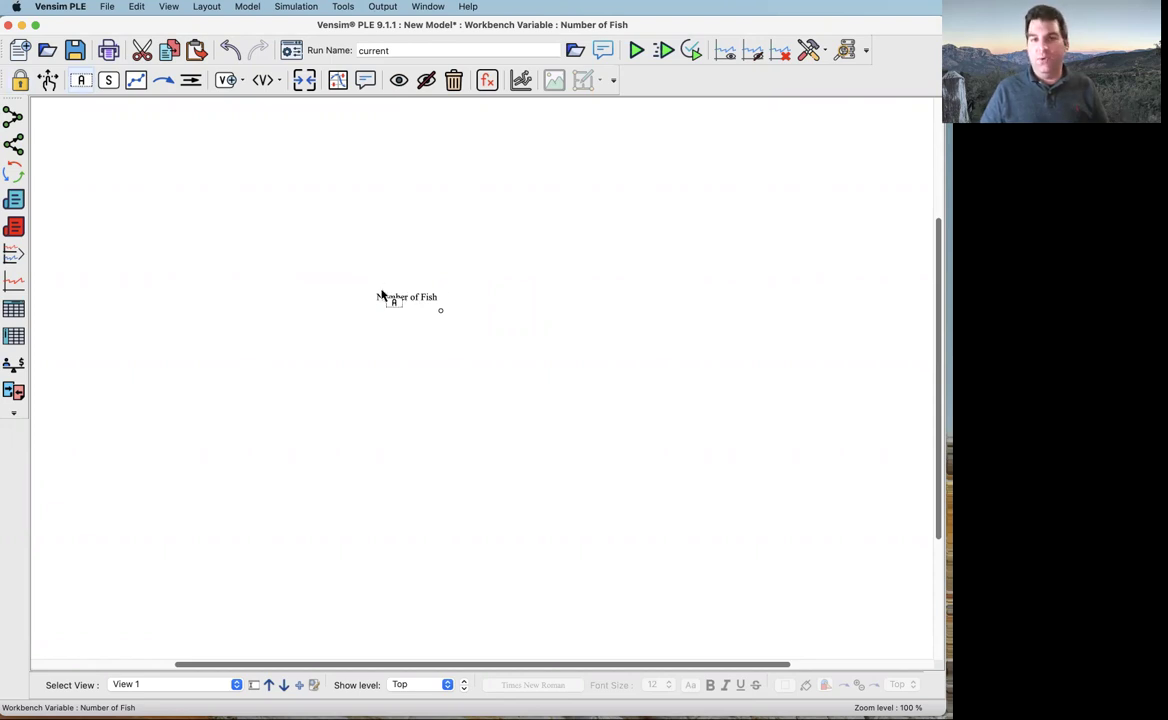
- Review View Defaults from the canvas three times, keeping the Times New Roman 12 defaults unchanged
right_click(618, 298)
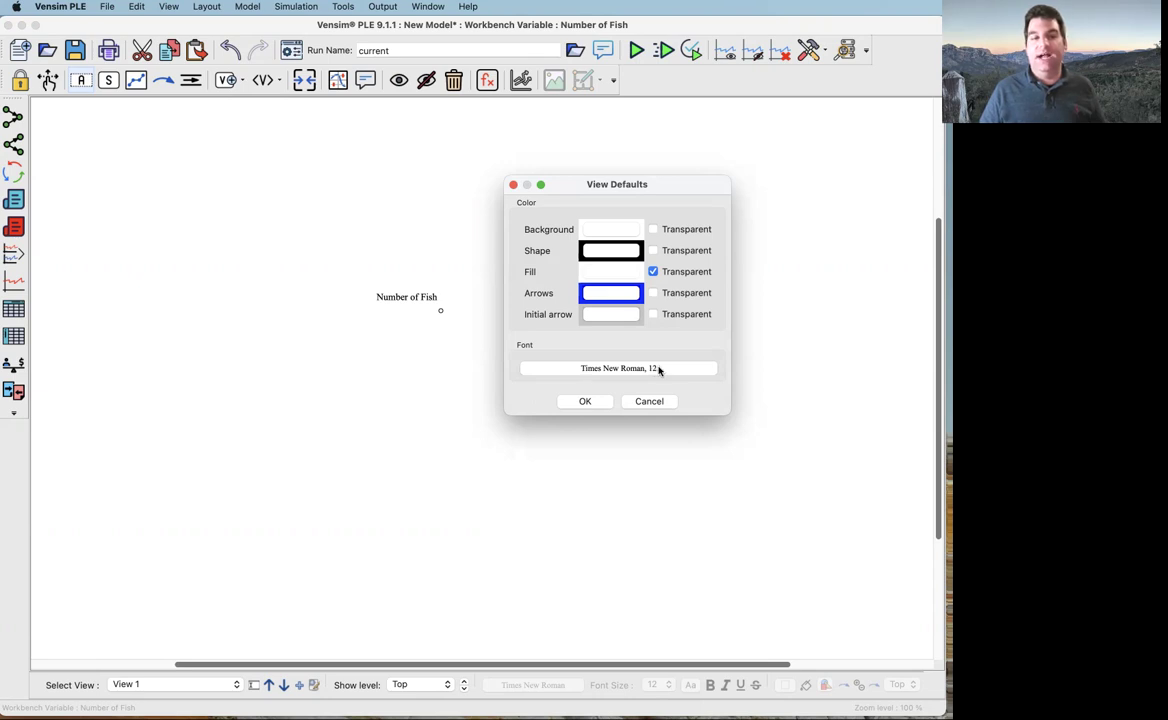
left_click(597, 403)
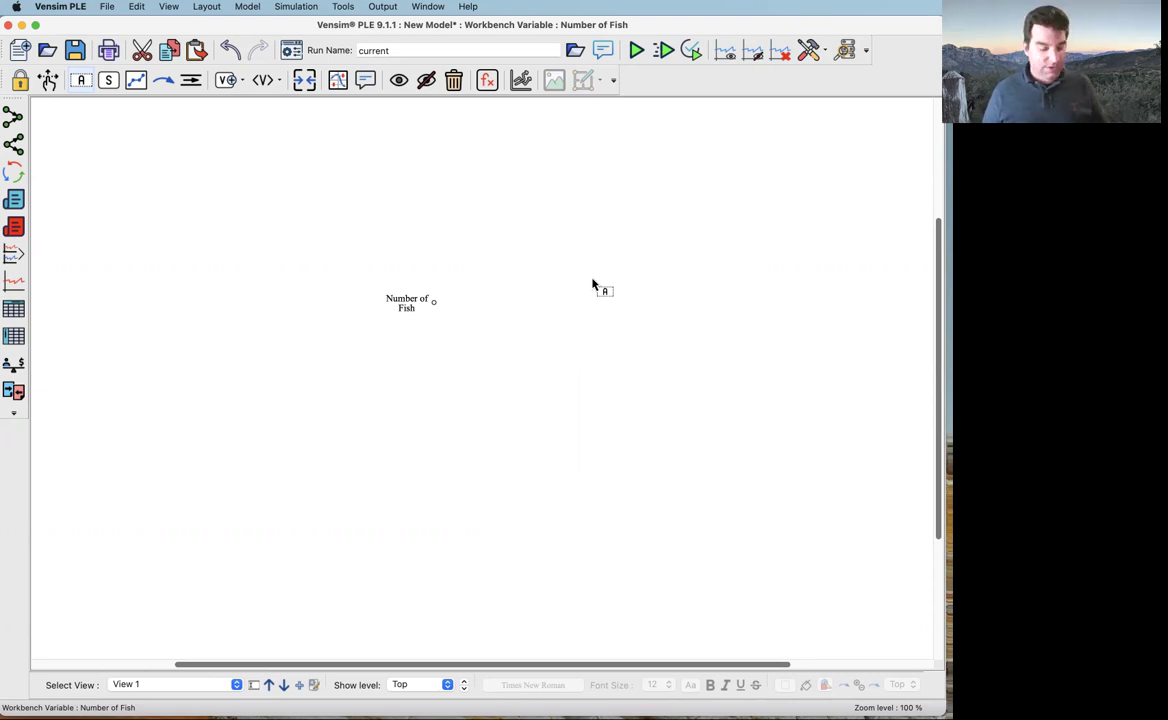
right_click(592, 285)
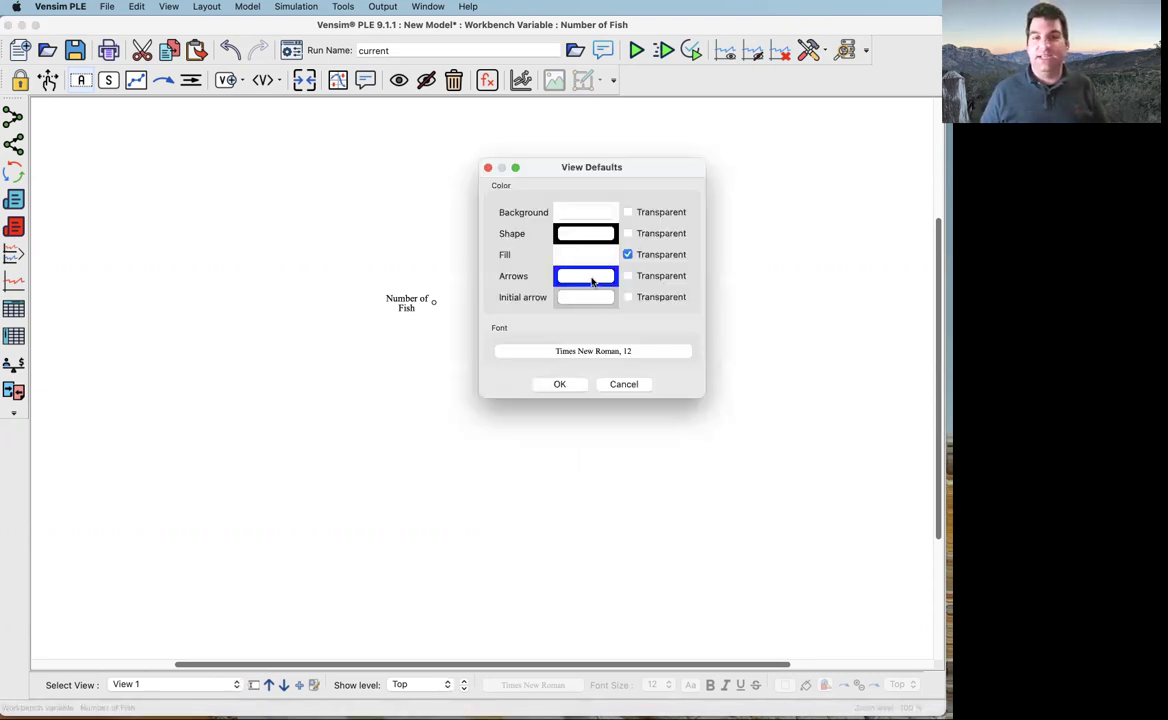
left_click(624, 385)
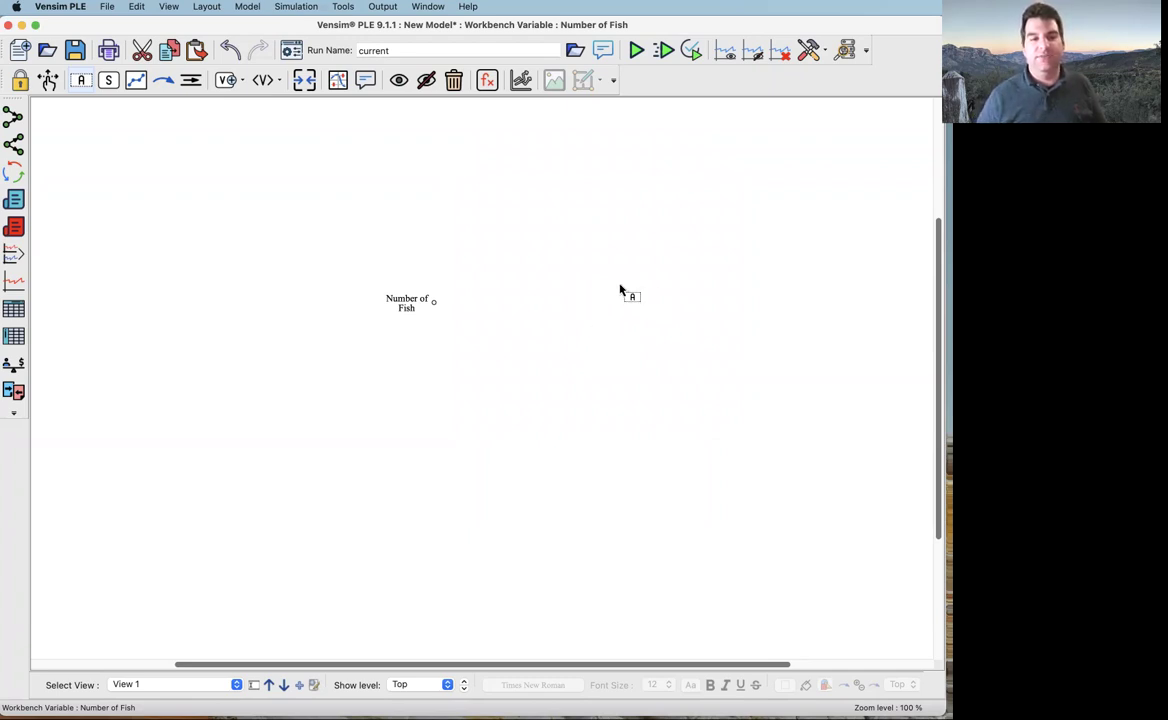
right_click(592, 290)
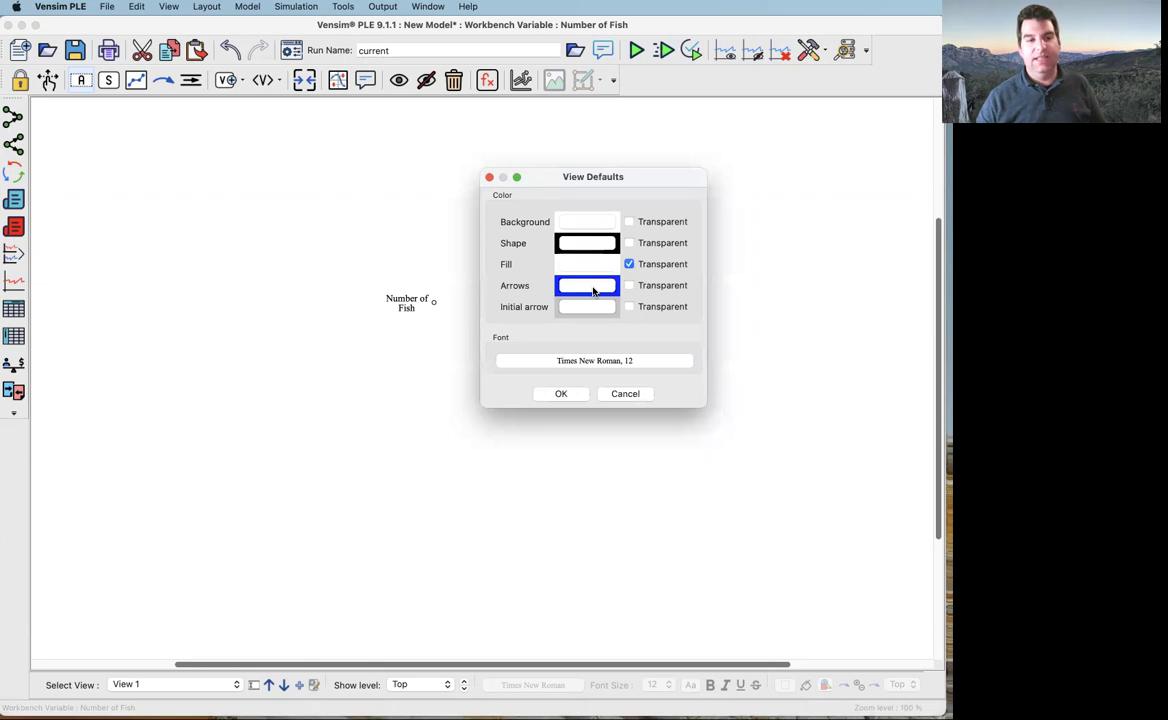
left_click(624, 394)
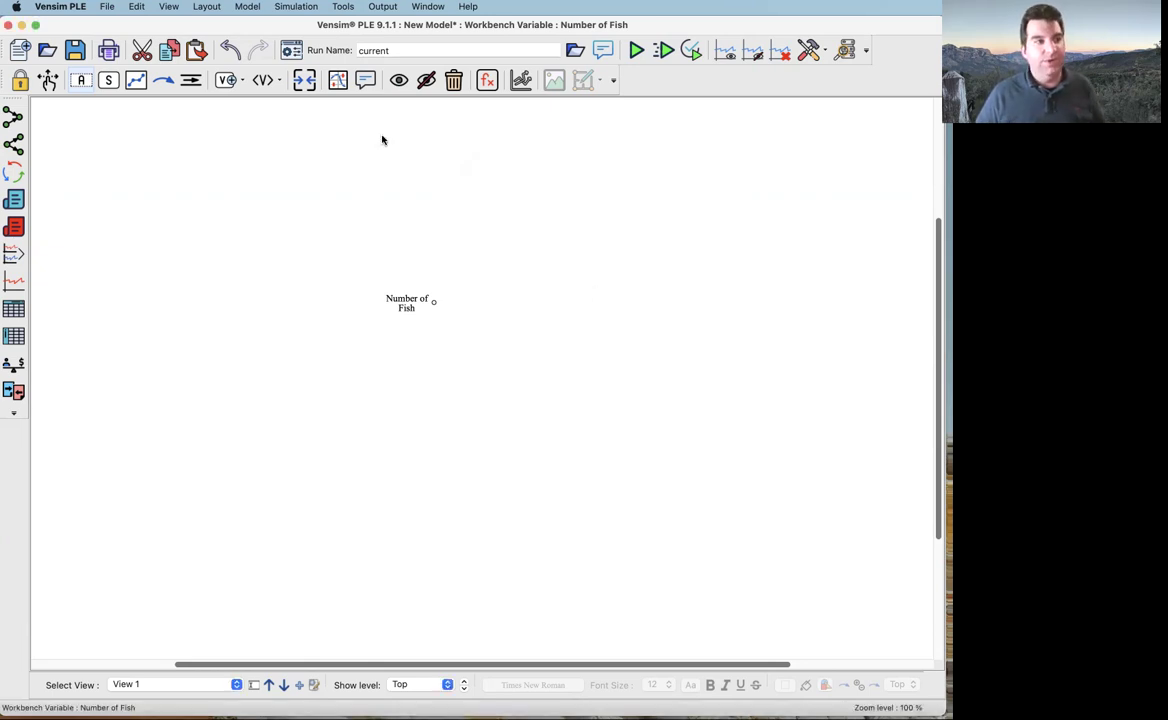
- Open the diagram's Fonts and Colors defaults and move the dialog to the right
left_click(169, 7)
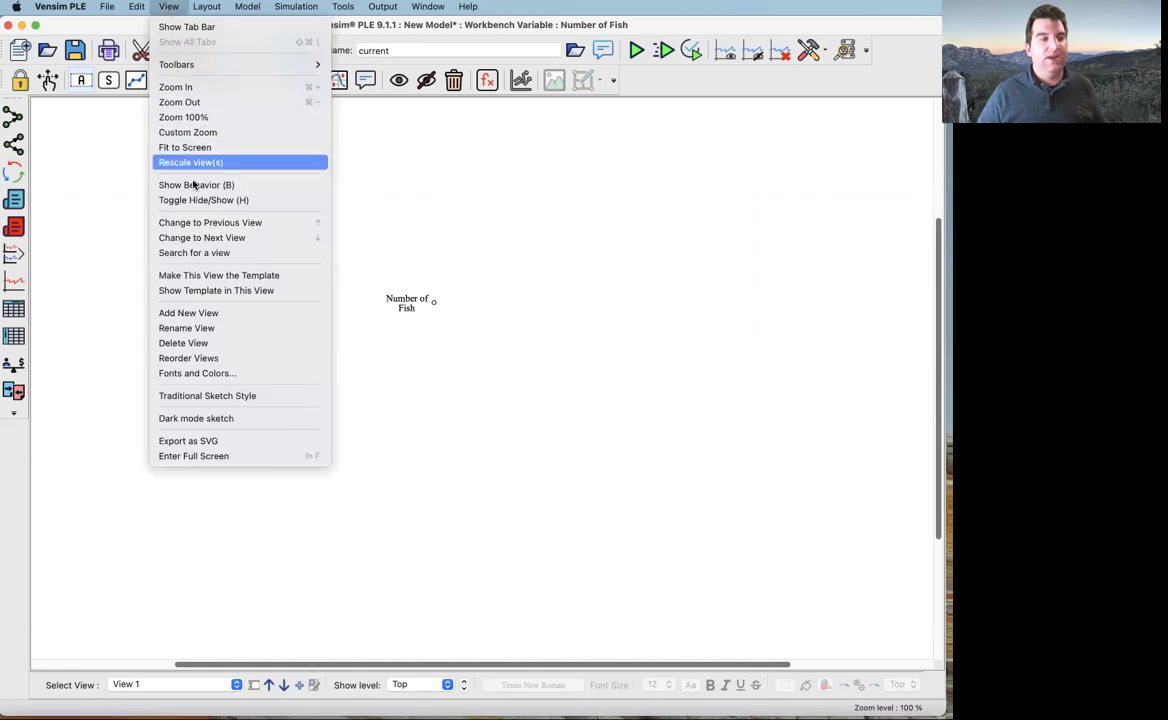
left_click(237, 375)
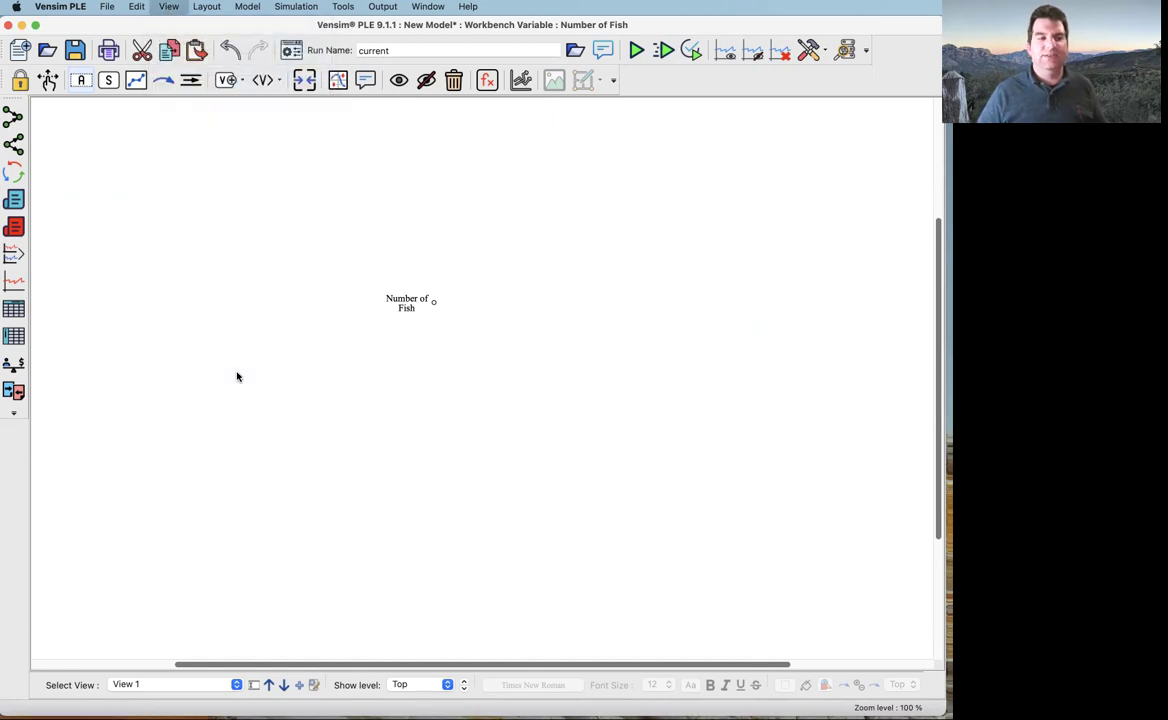
left_click_drag(264, 261, 669, 222)
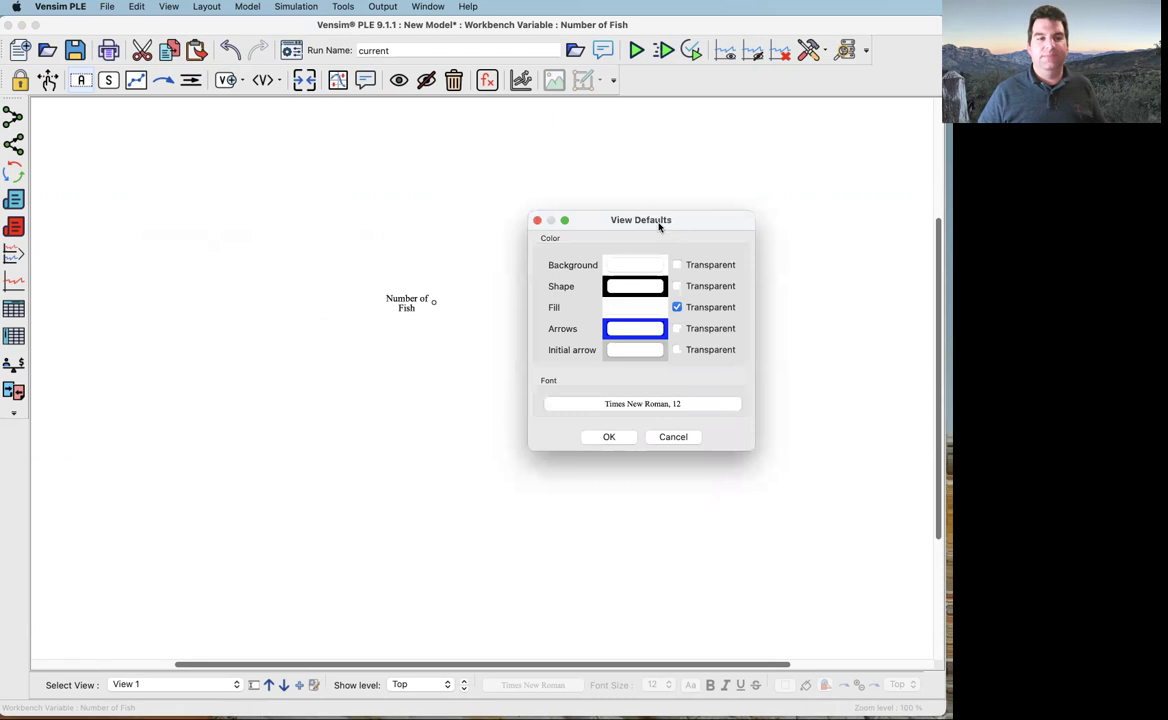
left_click(676, 437)
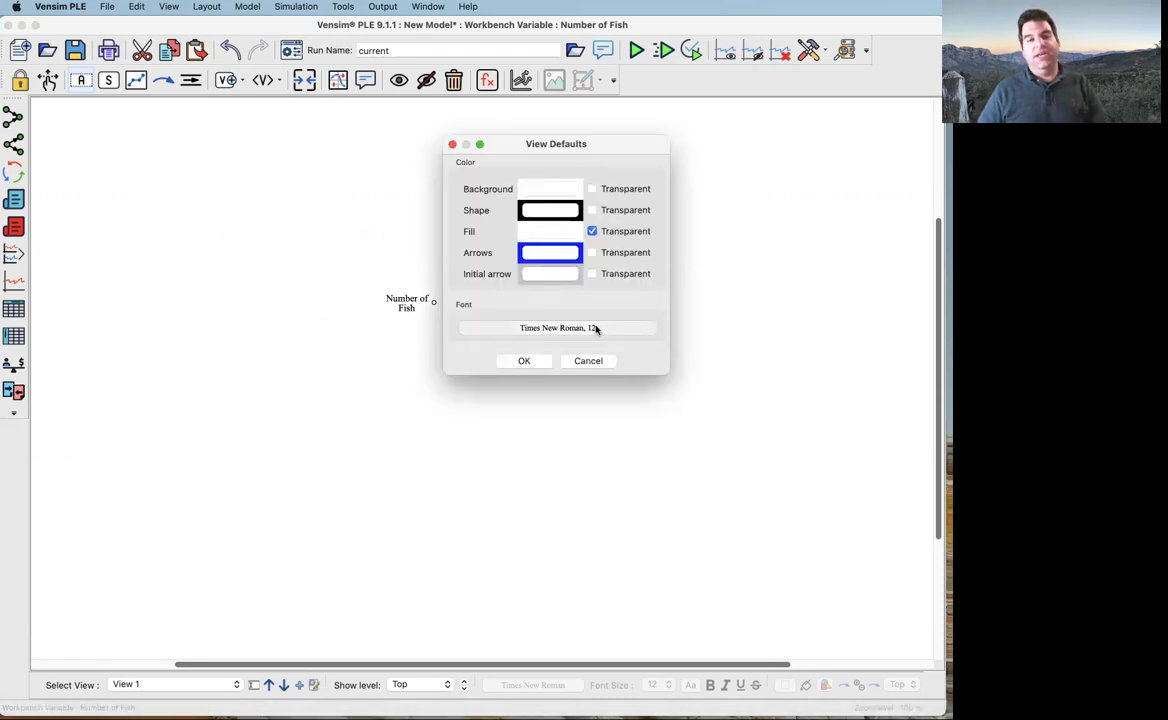
- Set the default font to Times New Roman 24 and apply it to the diagram
left_click(596, 328)
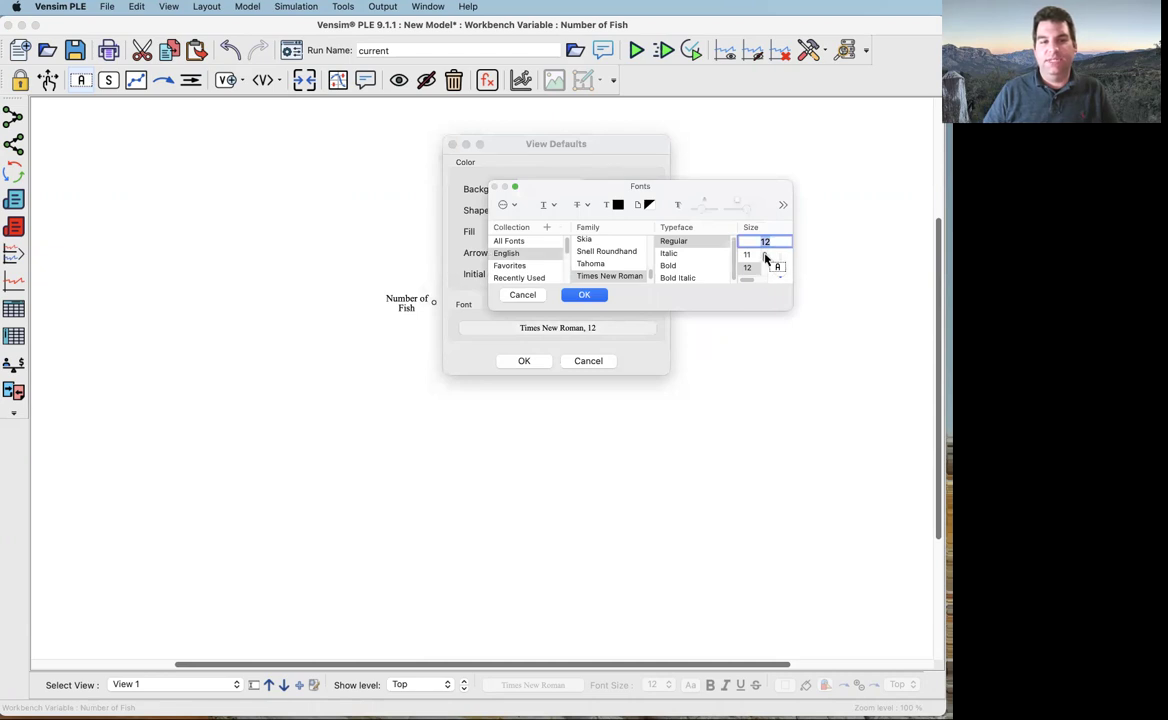
left_click_drag(765, 258, 767, 264)
scroll(751, 261, "up", 3)
left_click(749, 255)
scroll(764, 261, "down", 3)
scroll(763, 264, "up", 2)
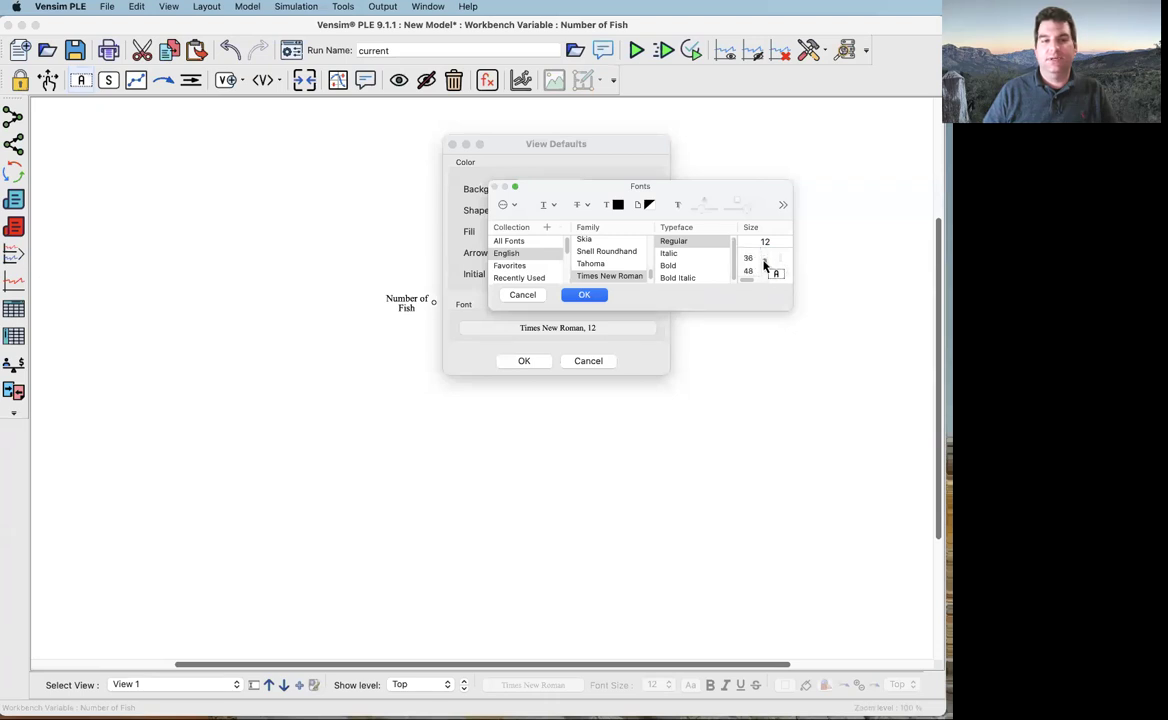
left_click(749, 265)
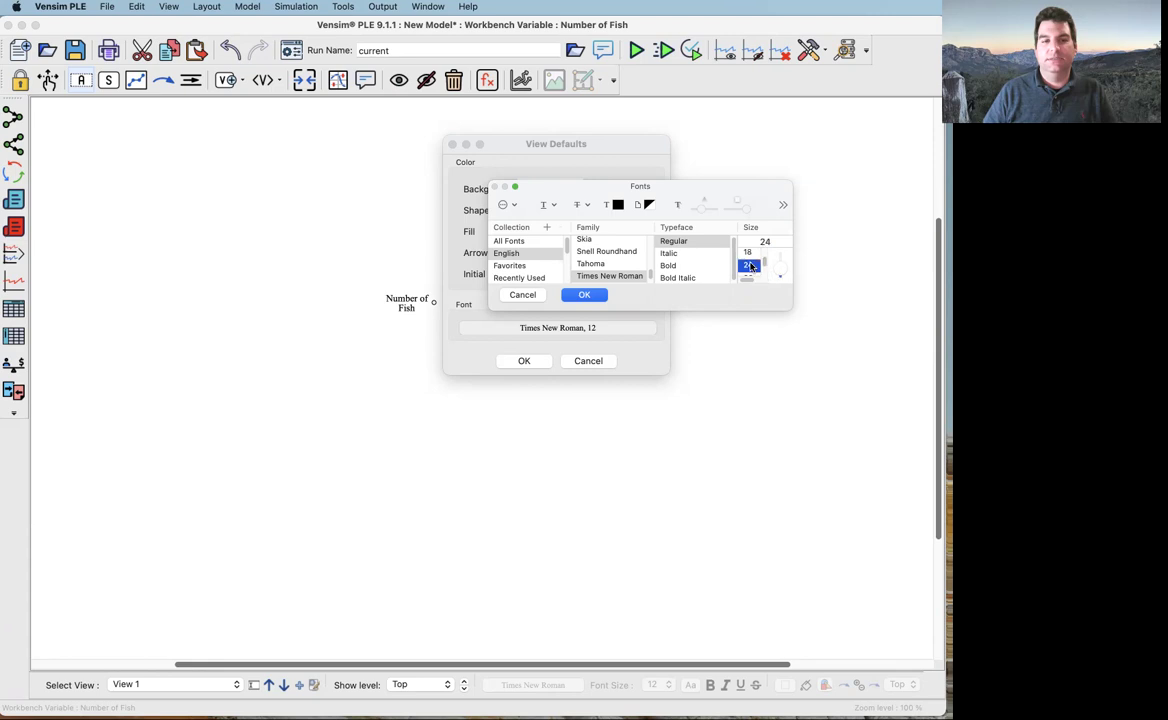
left_click(584, 294)
left_click(524, 360)
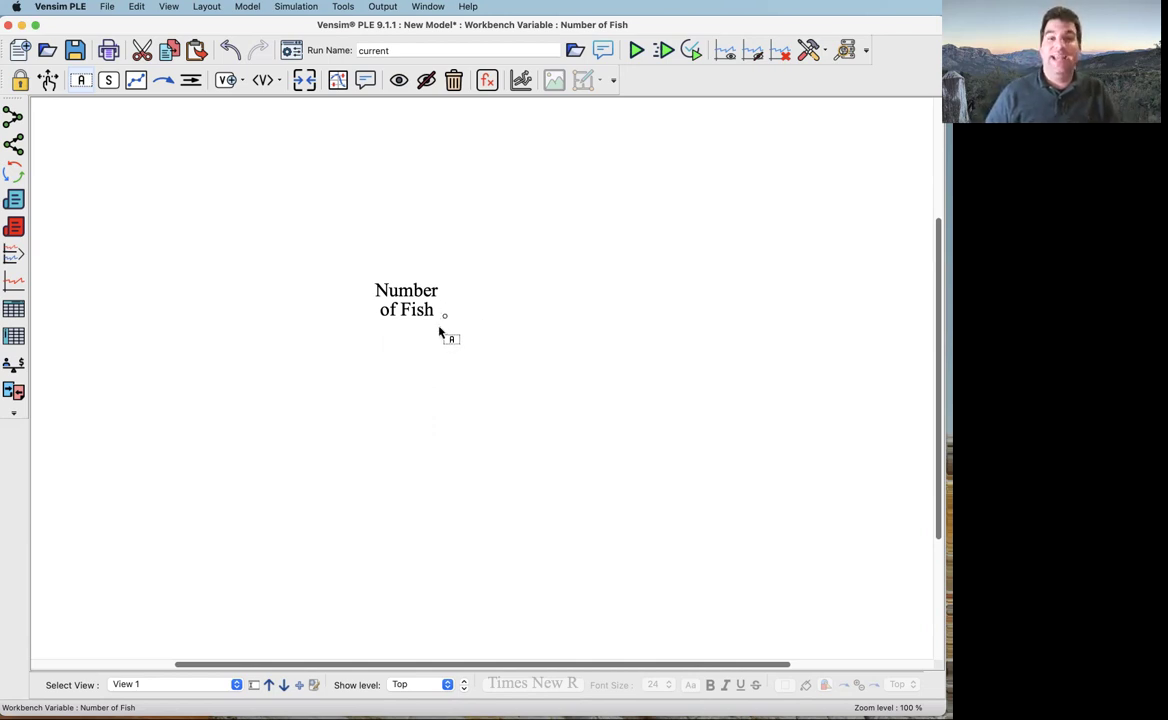
- Widen the Number of Fish variable so its name fits on one line
left_click_drag(445, 317, 499, 326)
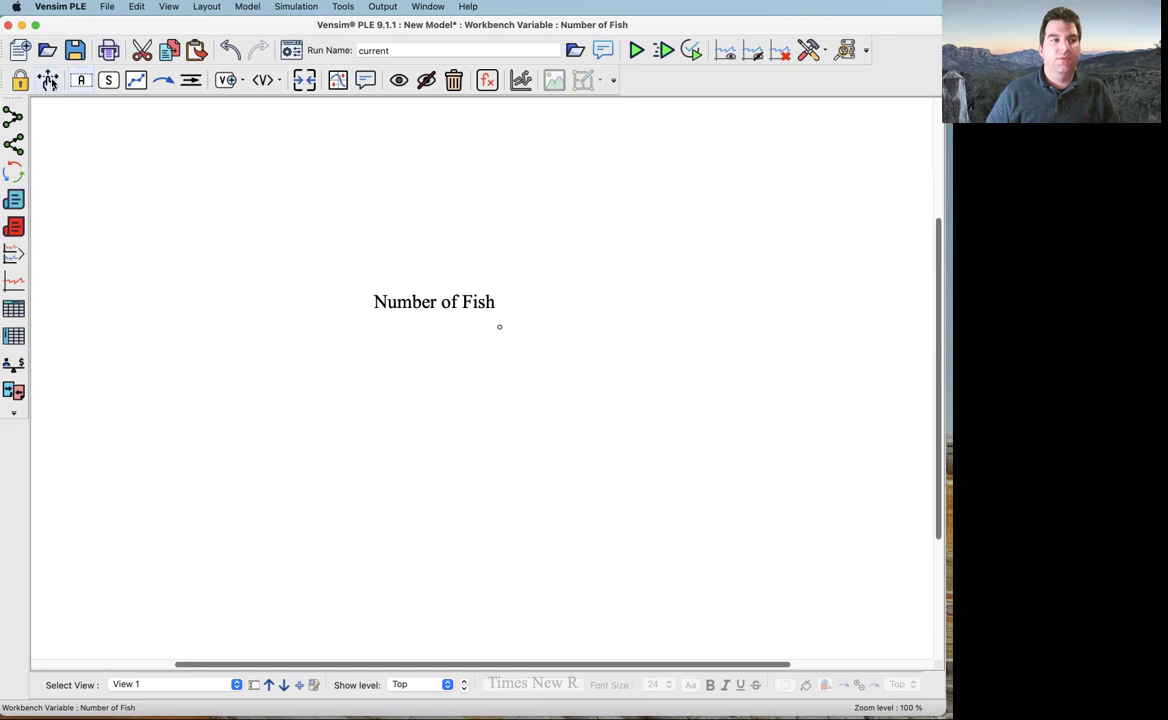
left_click(49, 81)
left_click(80, 80)
left_click(436, 303)
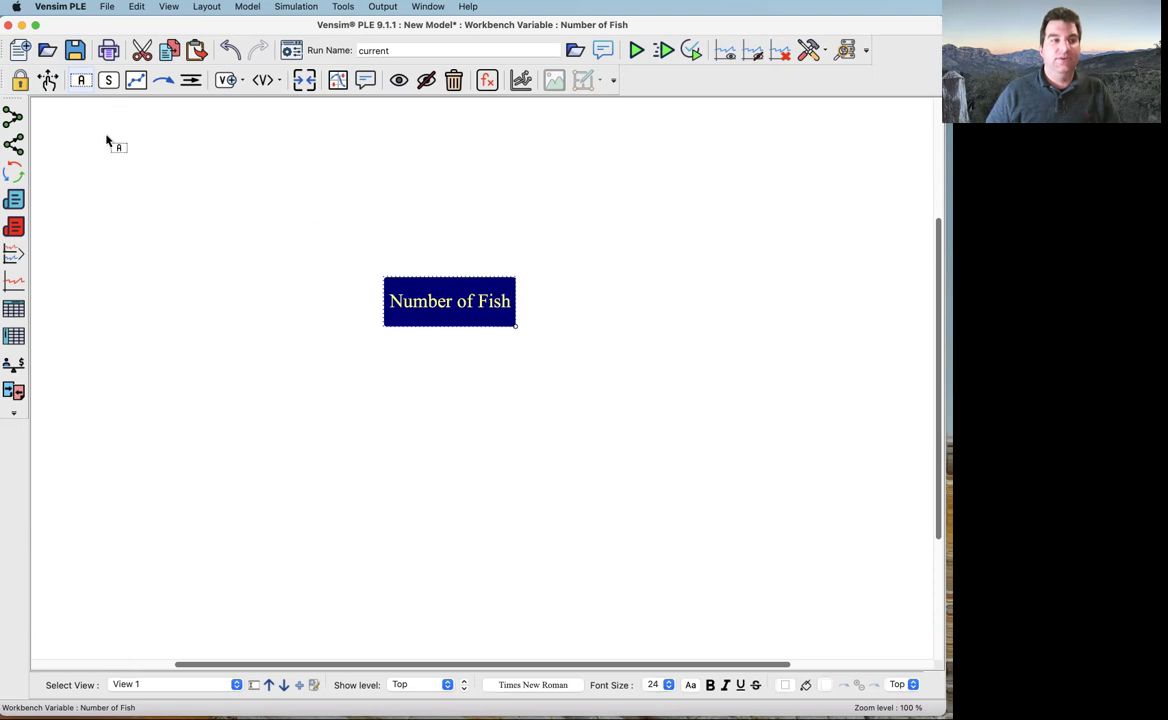
- Add variables 'New fish per year' on the left and 'Deaths per year' on the right
left_click(112, 293)
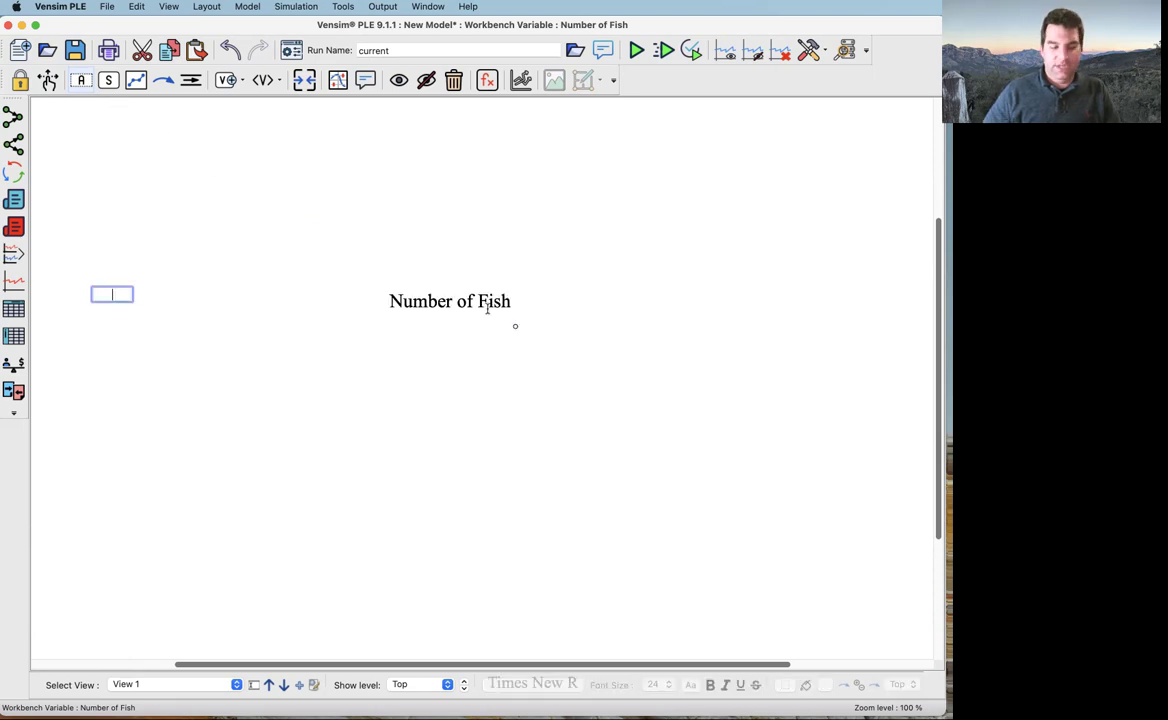
type("New fish per year")
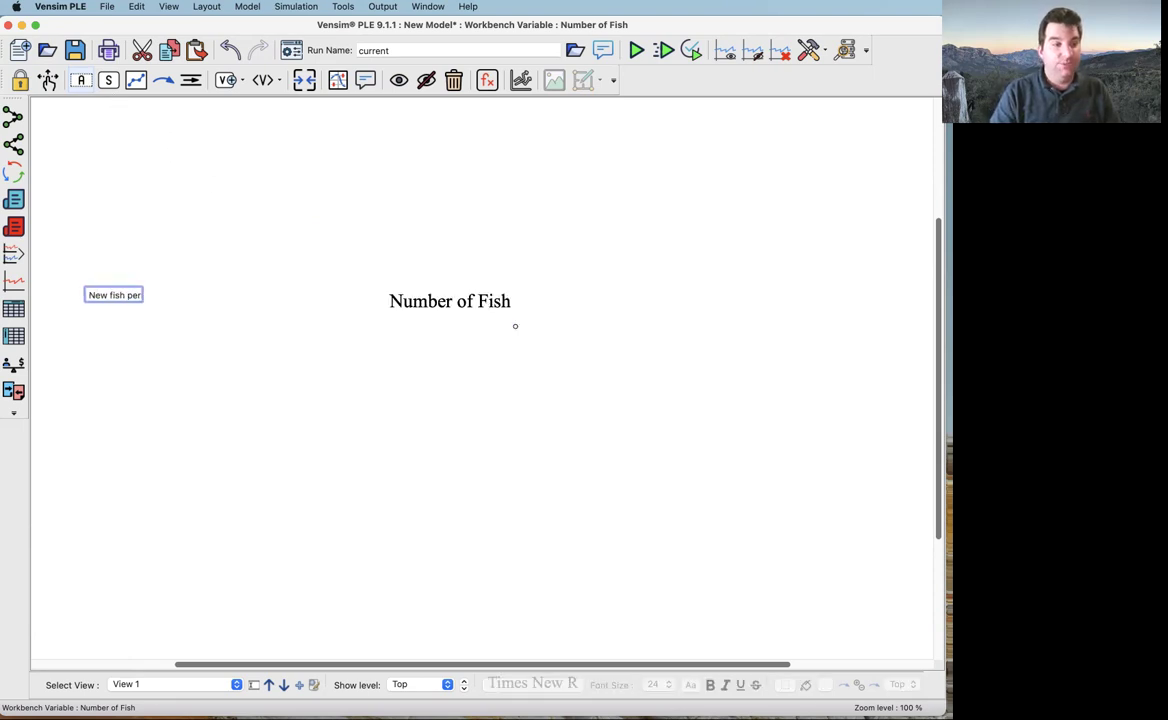
key("Return")
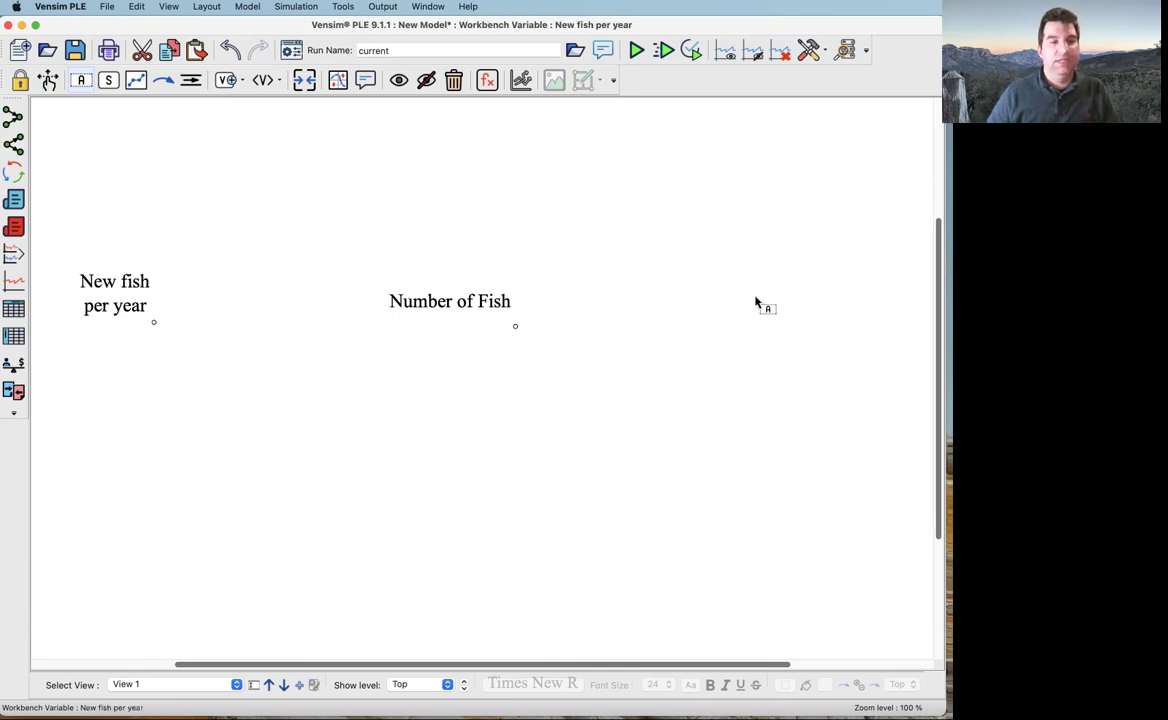
left_click(754, 297)
type("Deaths ")
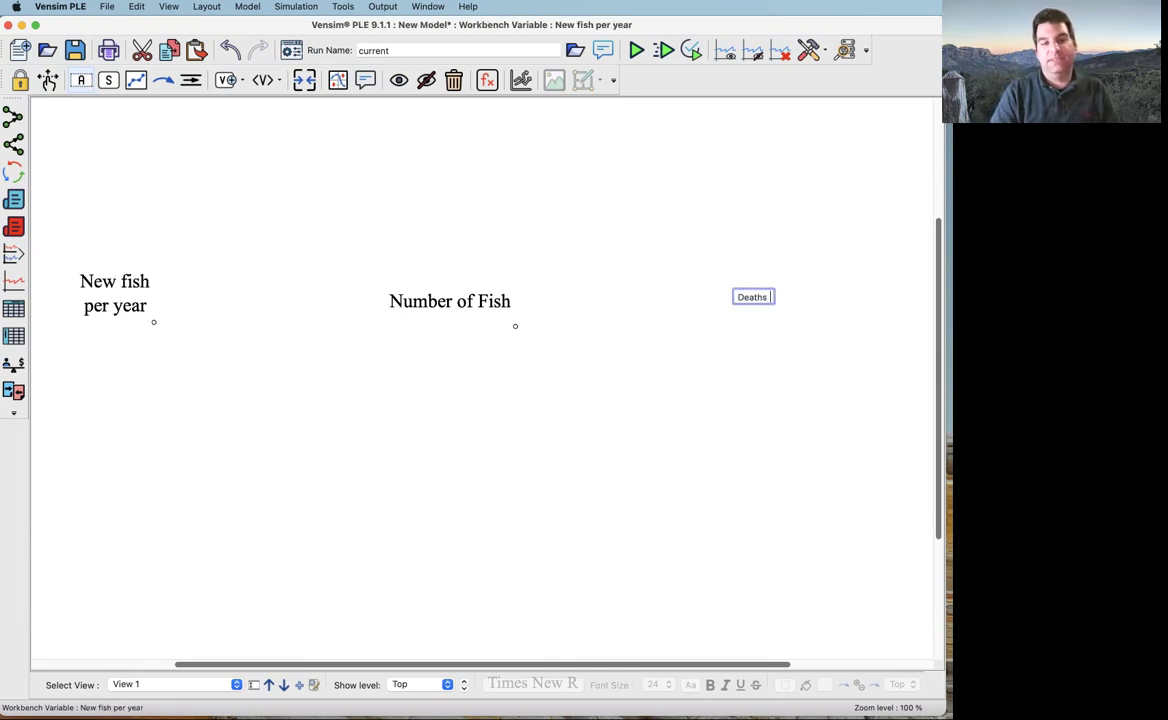
type("per year")
key("Return")
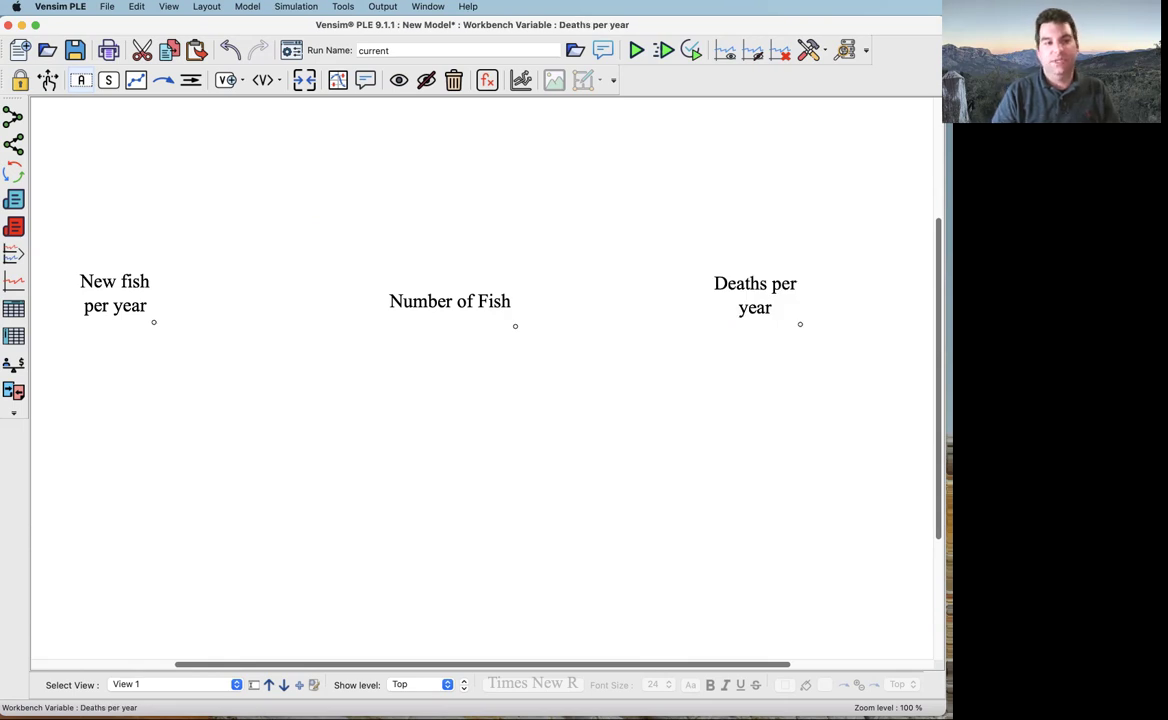
- Draw a causal arrow from Number of Fish to New fish per year, curved upward
left_click(165, 81)
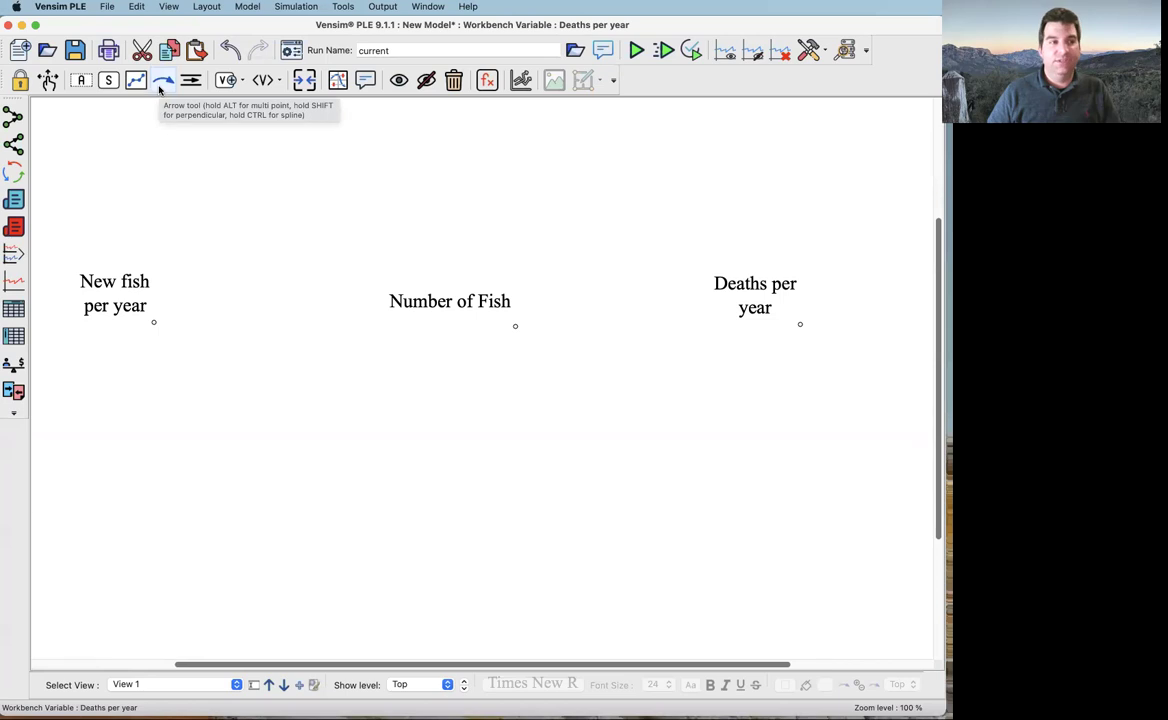
left_click(468, 308)
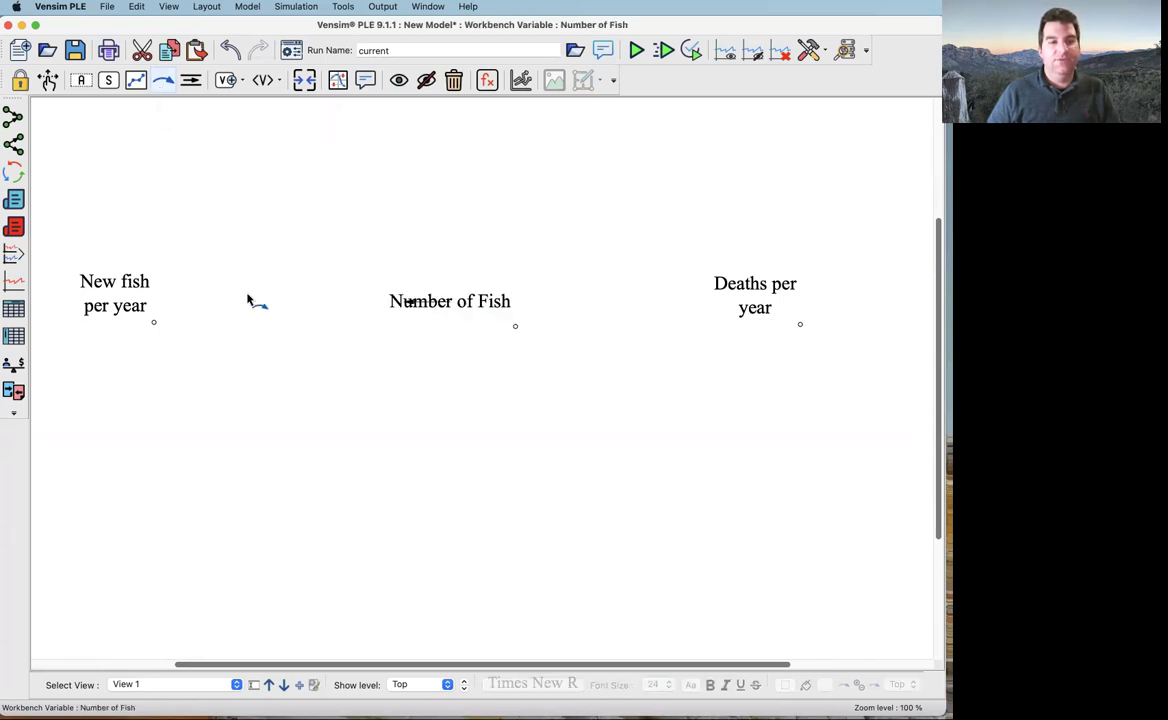
left_click(140, 298)
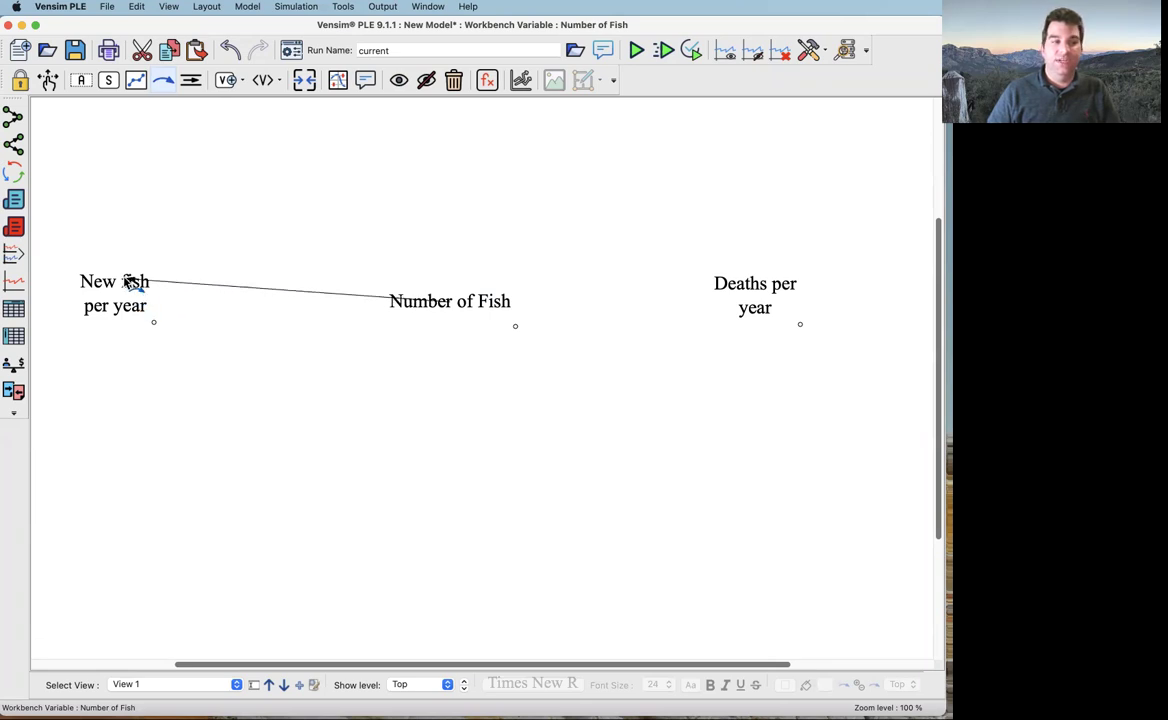
left_click(126, 283)
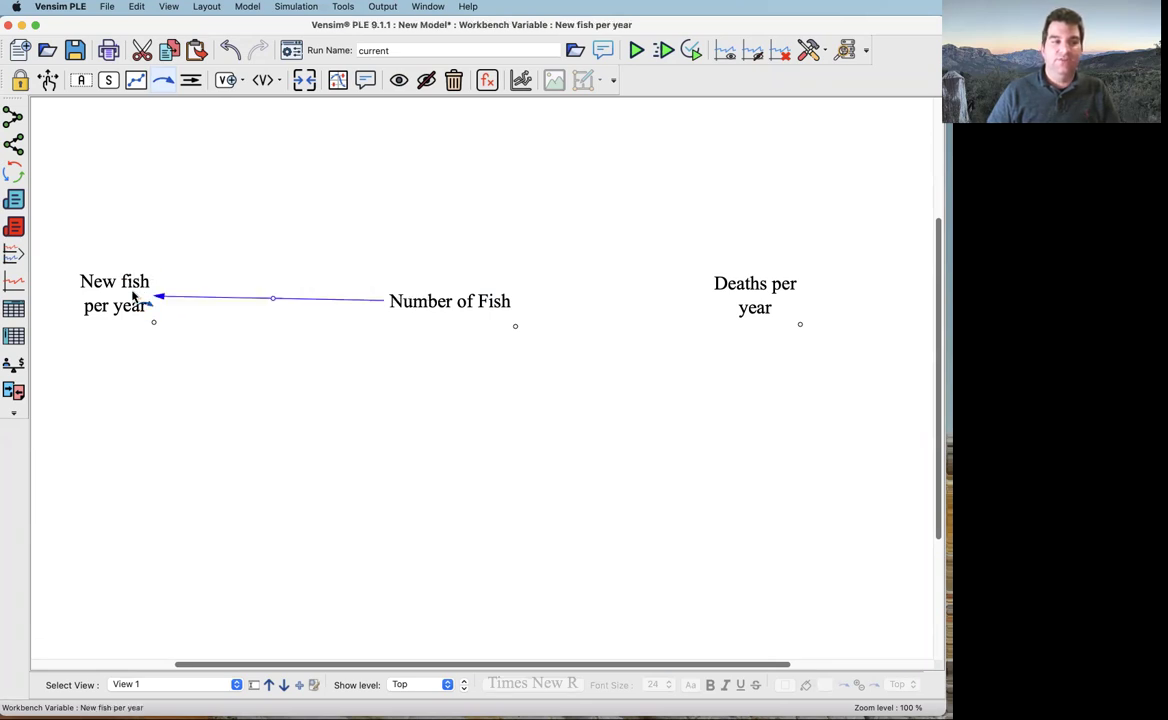
left_click(161, 83)
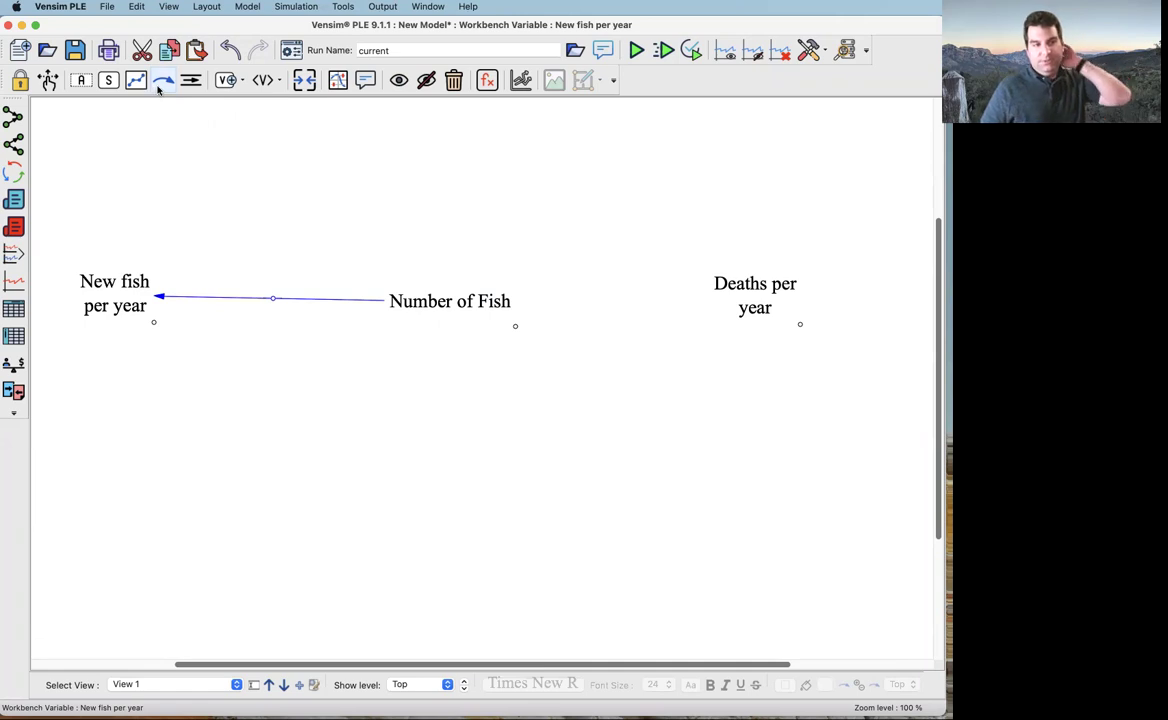
left_click(273, 300)
left_click_drag(273, 300, 275, 197)
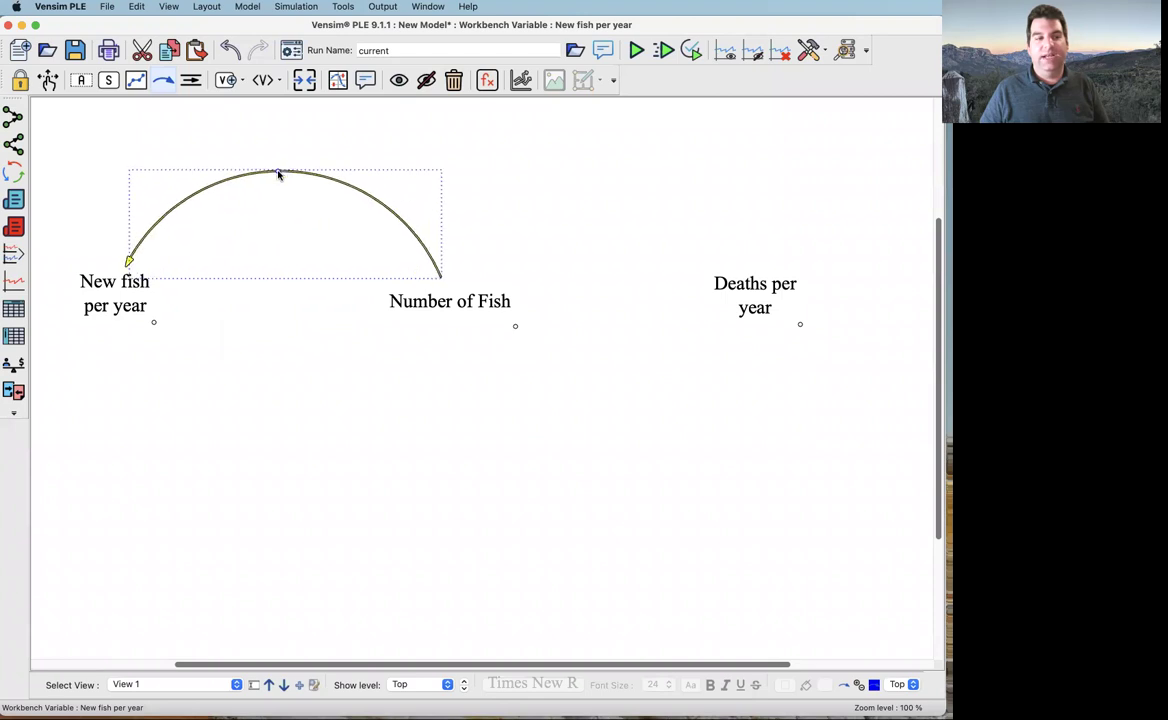
mouse_move(278, 174)
left_mouse_down()
mouse_move(295, 430)
mouse_move(269, 193)
mouse_move(282, 189)
left_mouse_up()
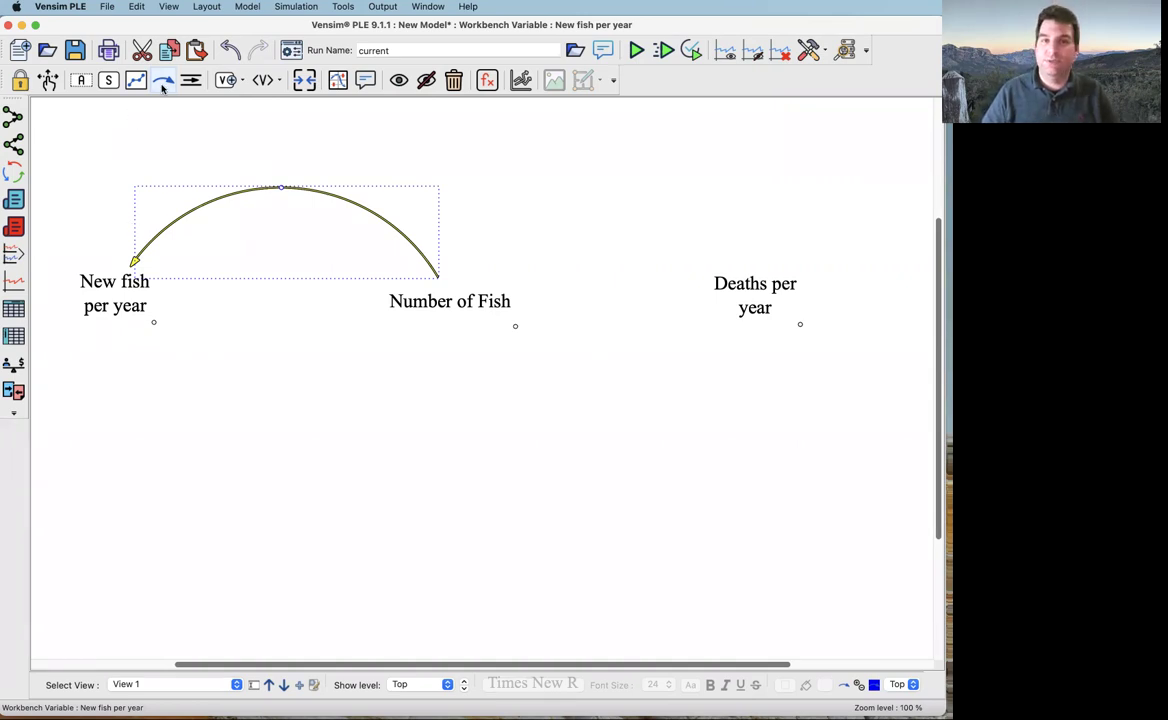
- Give the Number of Fish → New fish per year arrow + polarity and a delay mark
right_click(282, 190)
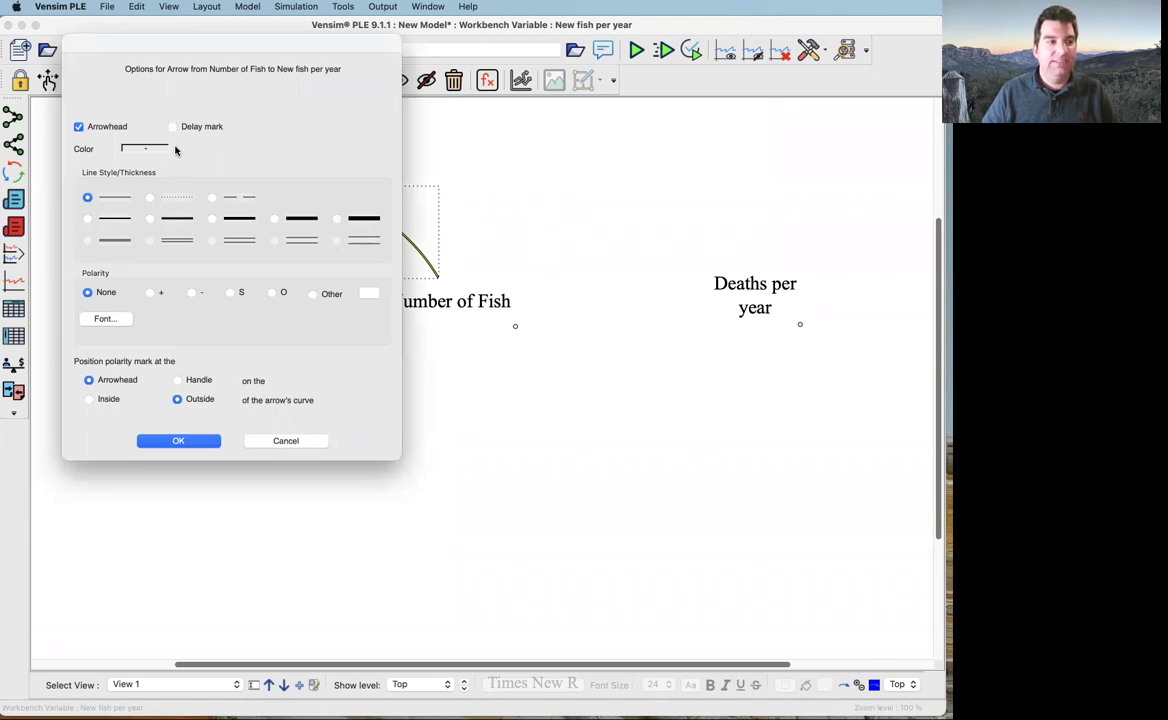
left_click(151, 294)
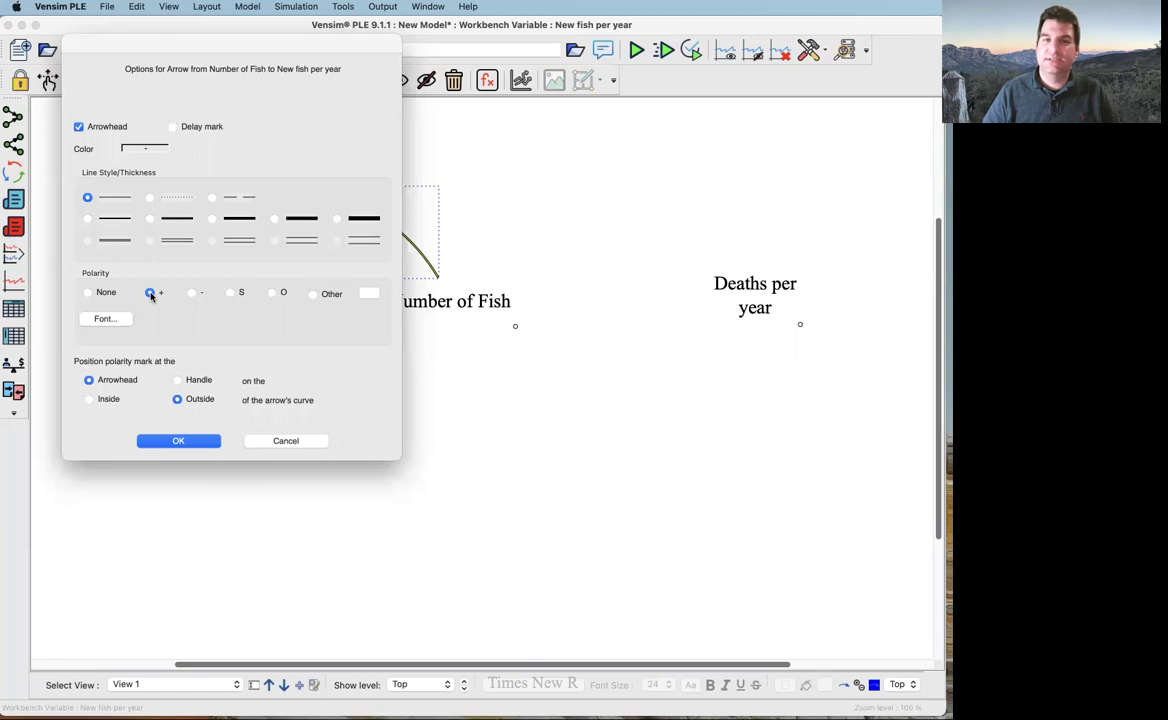
left_click(230, 294)
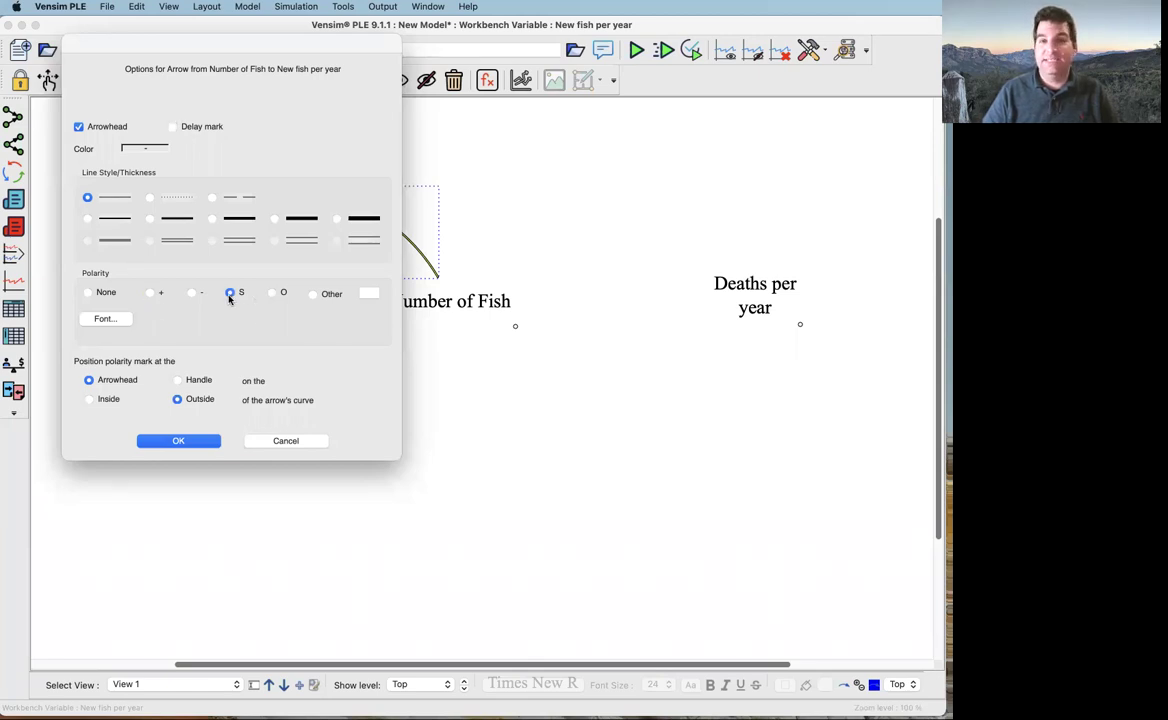
left_click(149, 294)
left_click_drag(229, 47, 663, 157)
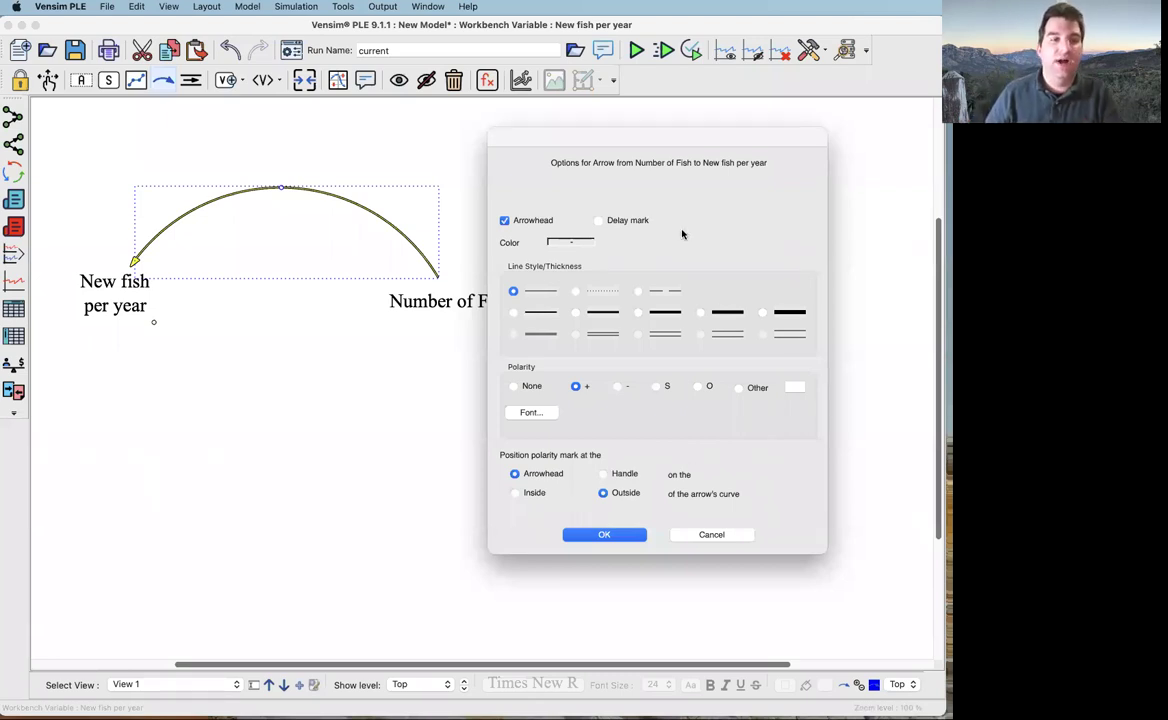
left_click(598, 221)
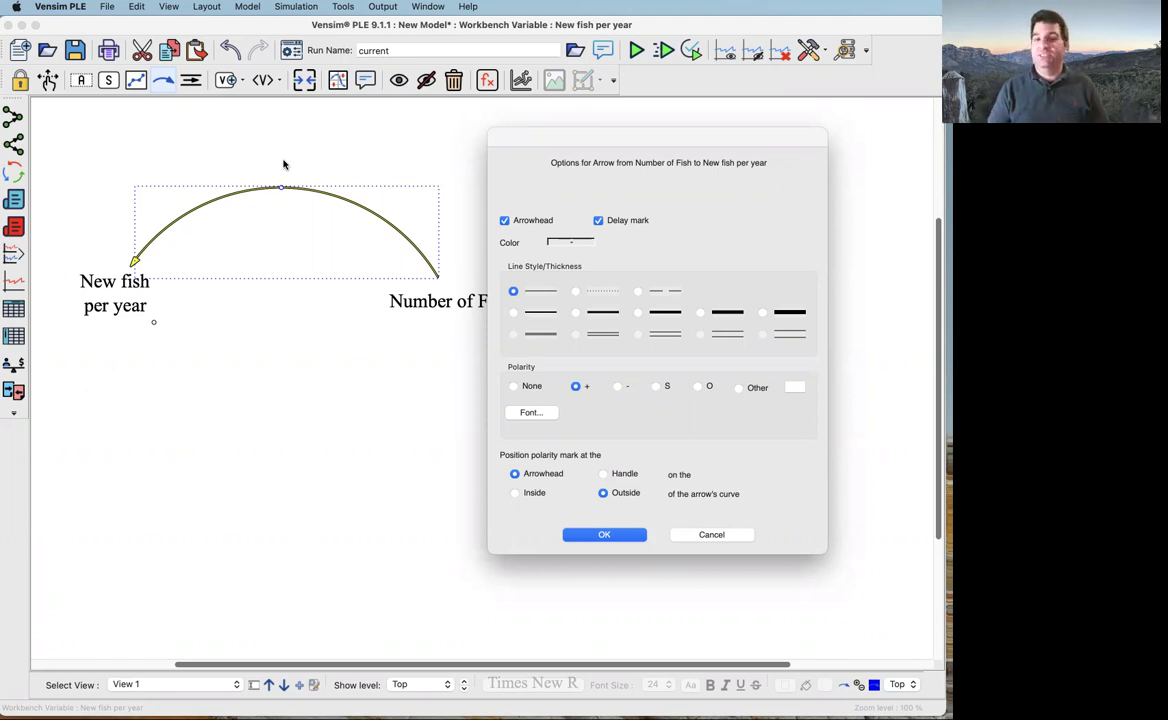
left_click(632, 536)
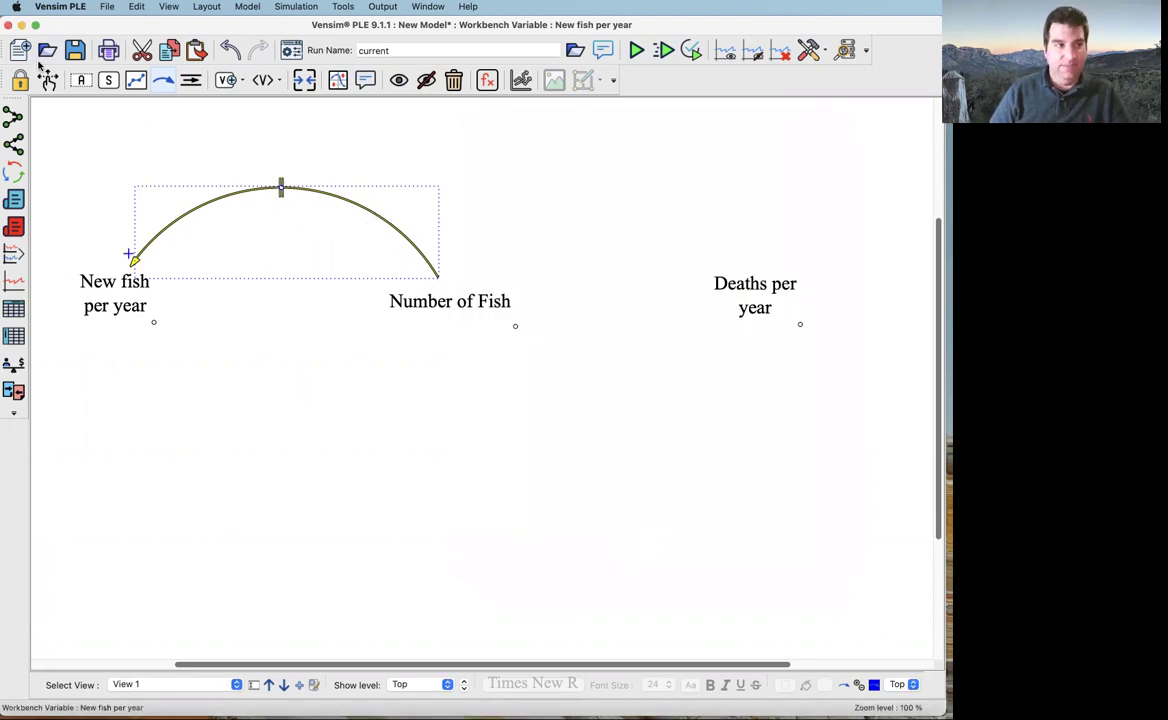
- Draw an arrow from New fish per year back to Number of Fish, curved downward
left_click(341, 524)
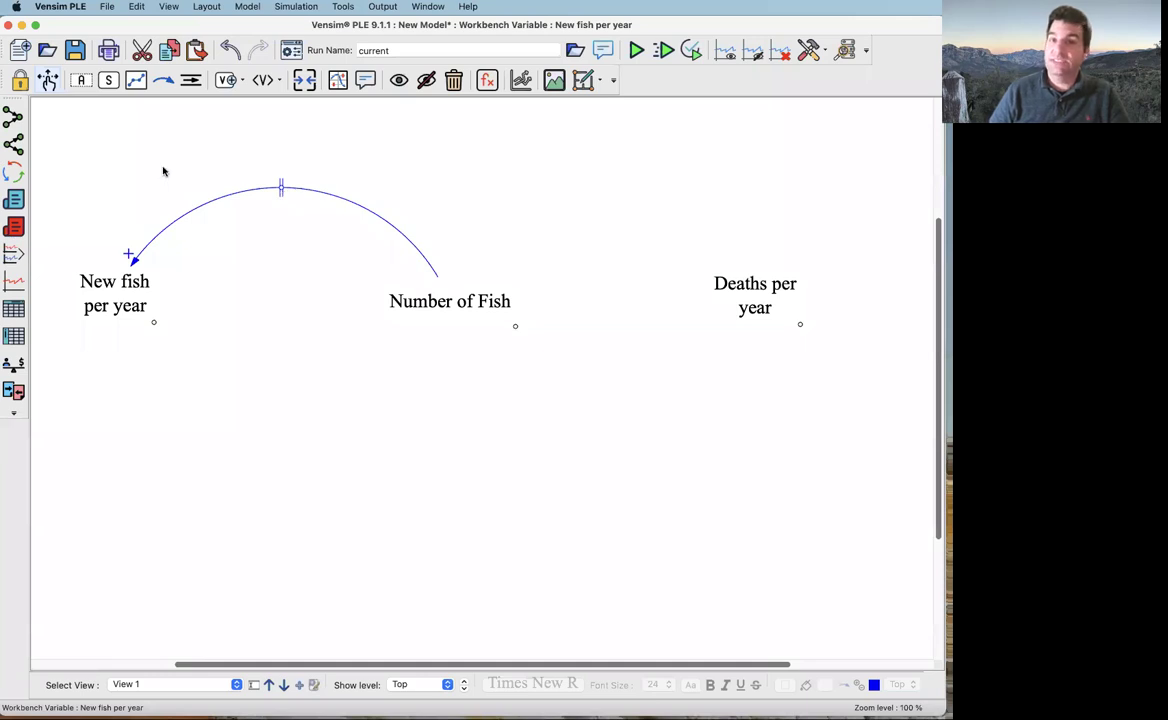
left_click(122, 302)
left_click(465, 308)
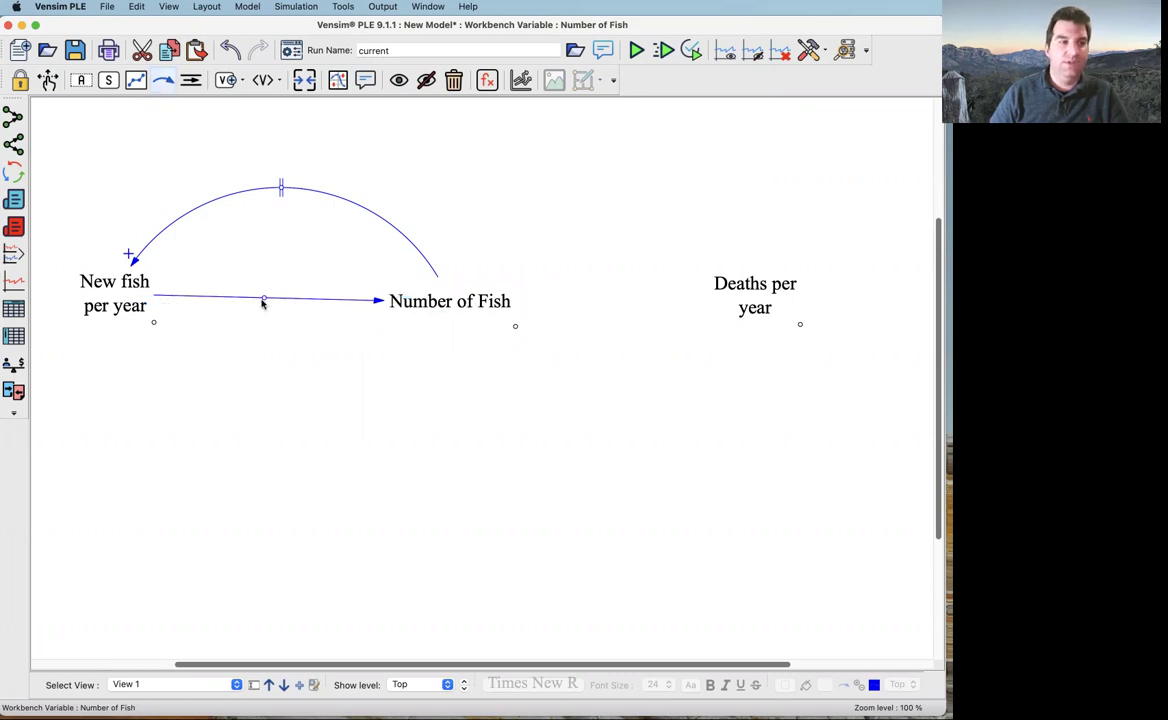
left_click_drag(263, 299, 273, 430)
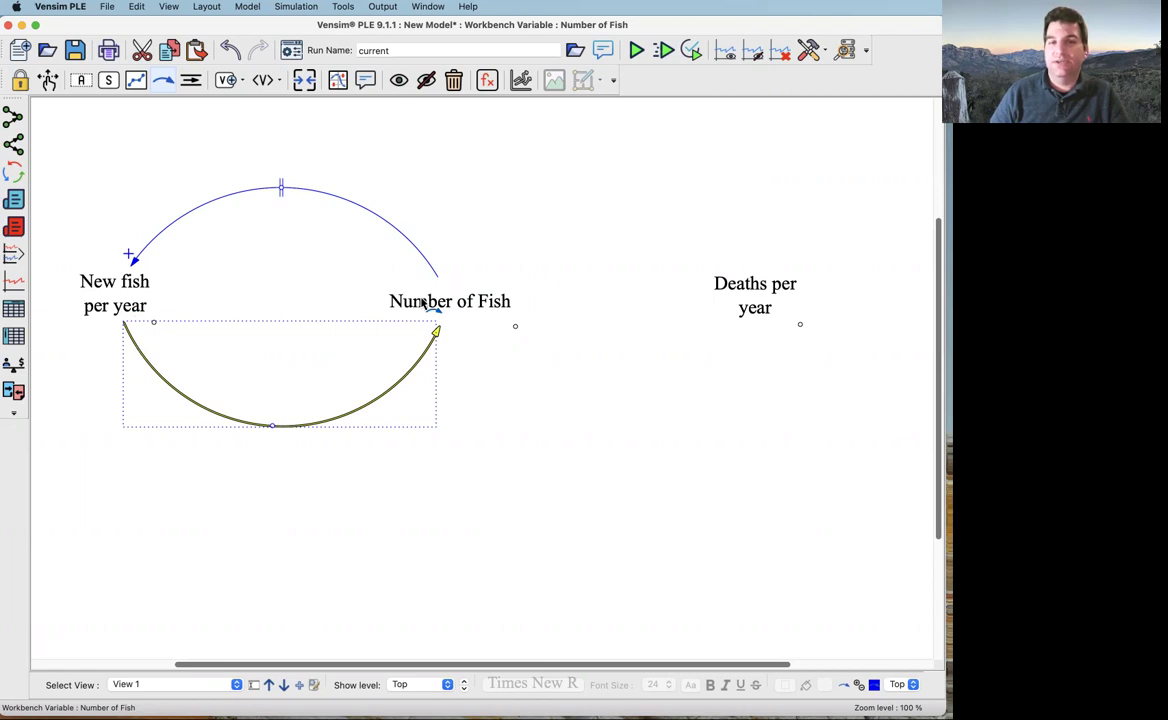
- Set the lower return arrow's polarity to +
right_click(273, 430)
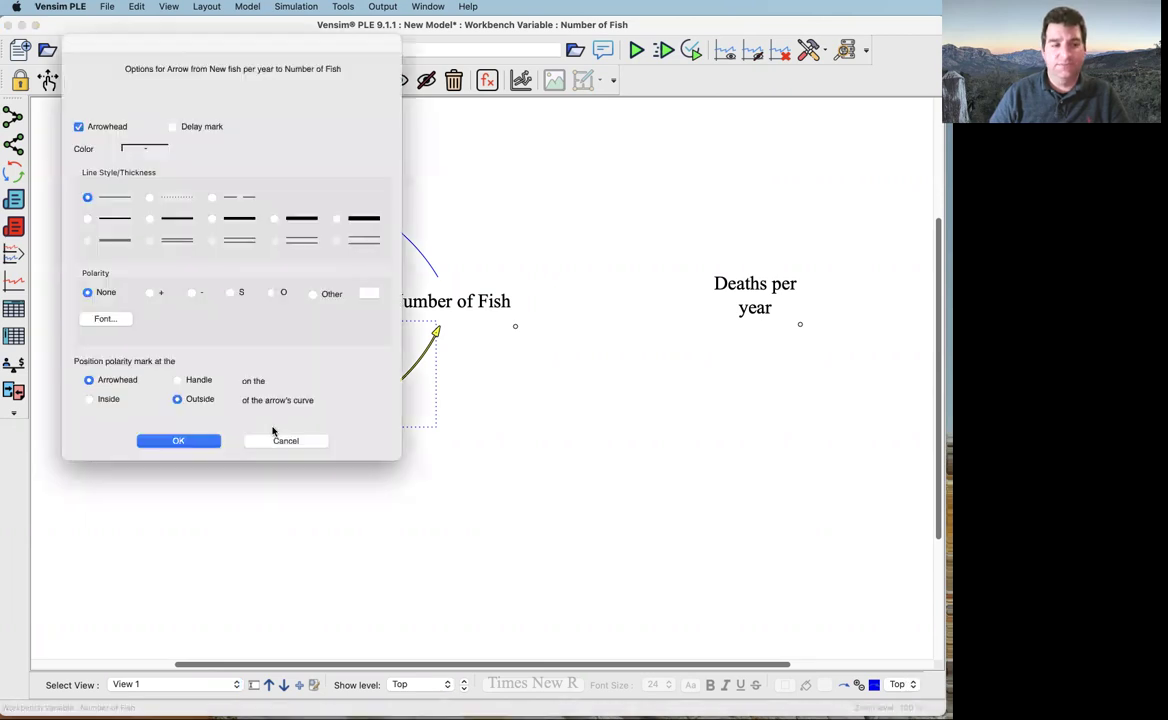
left_click(150, 293)
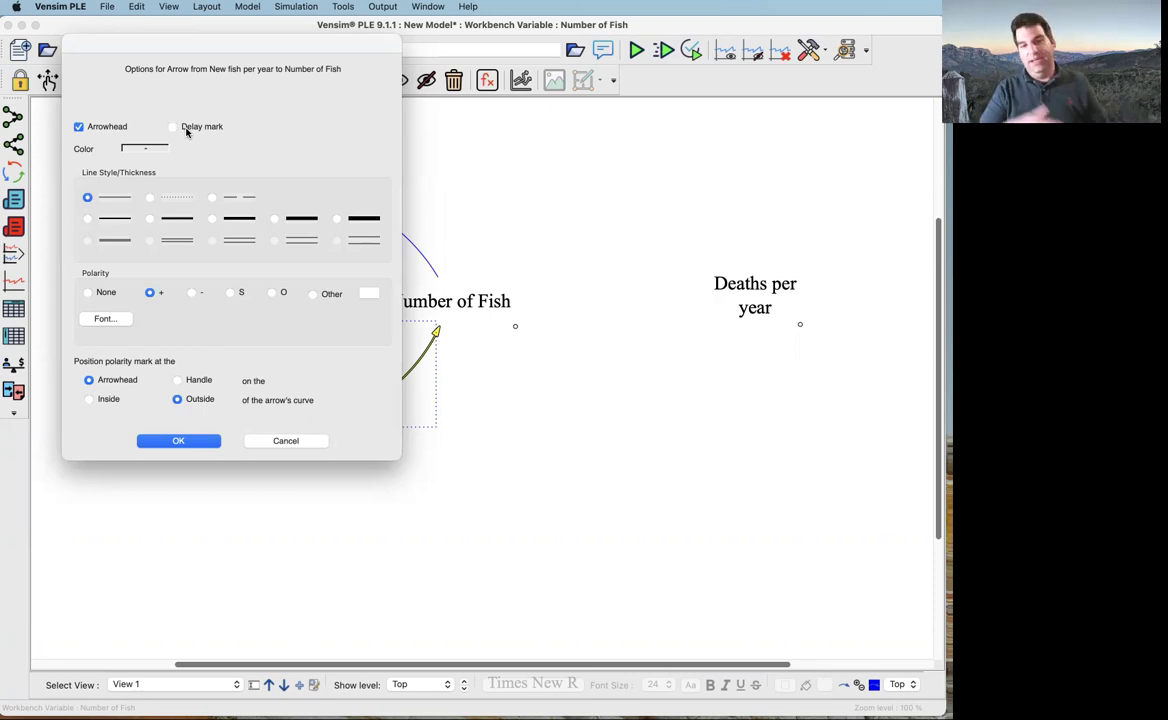
left_click(188, 444)
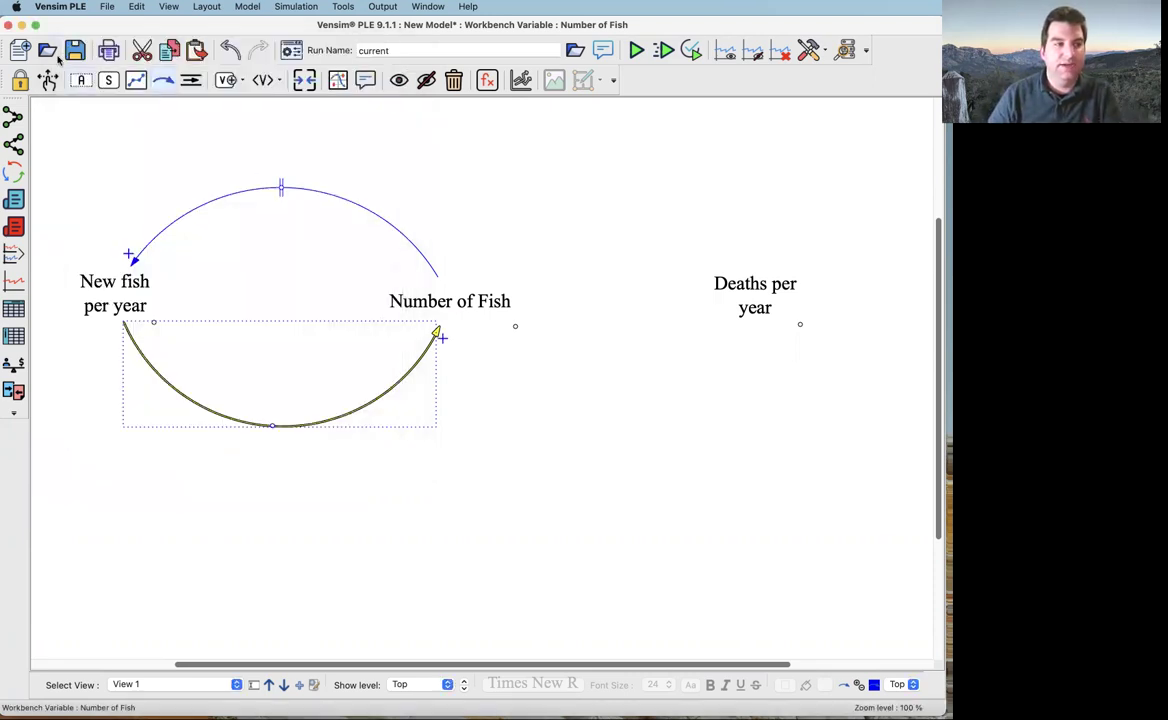
left_click(168, 143)
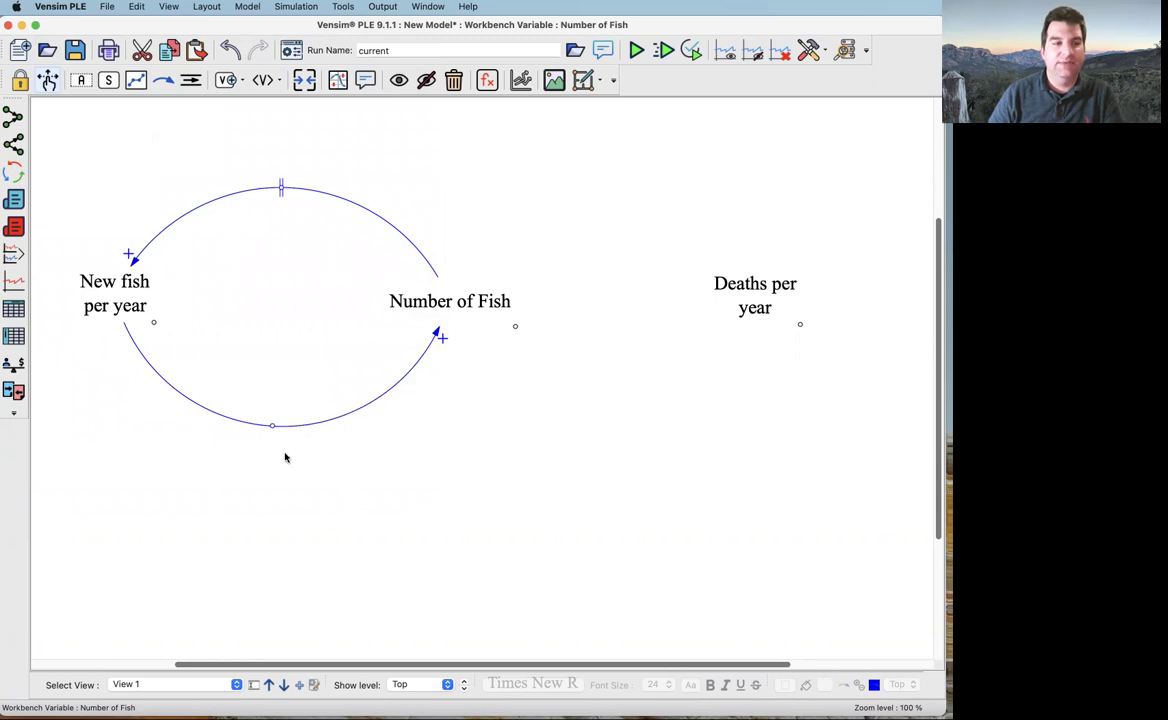
- Draw an upward arrow Number of Fish → Deaths per year and a downward return arrow
left_click(163, 80)
left_click(478, 306)
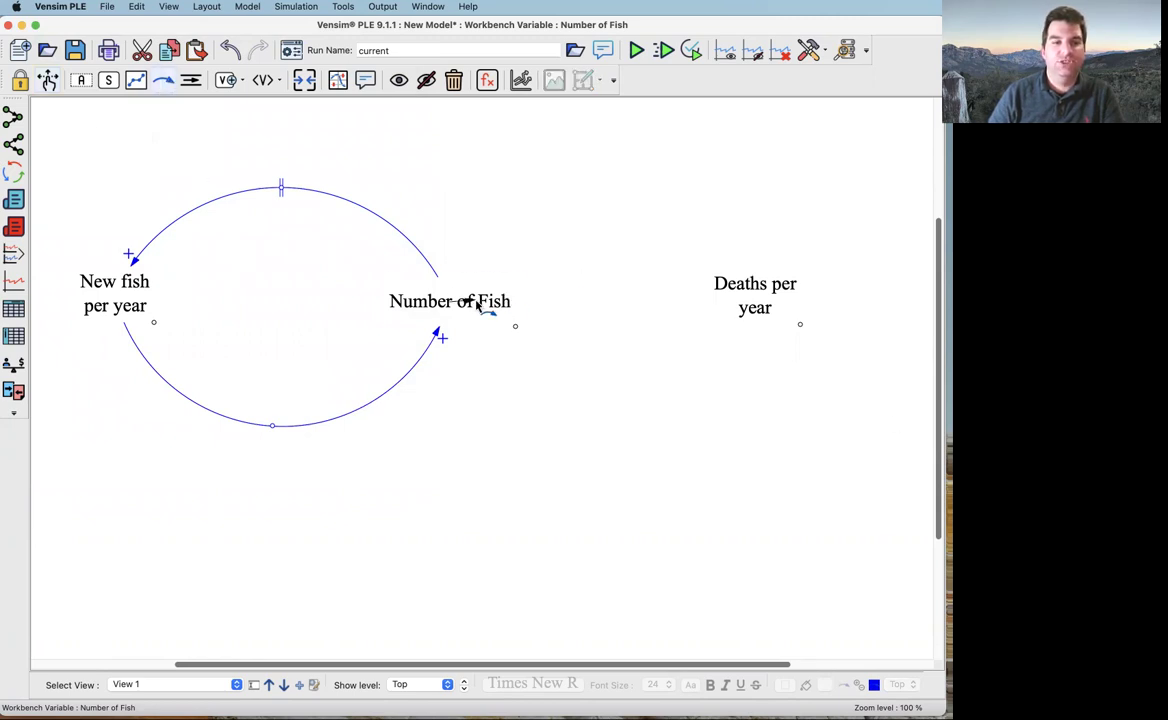
left_click(768, 292)
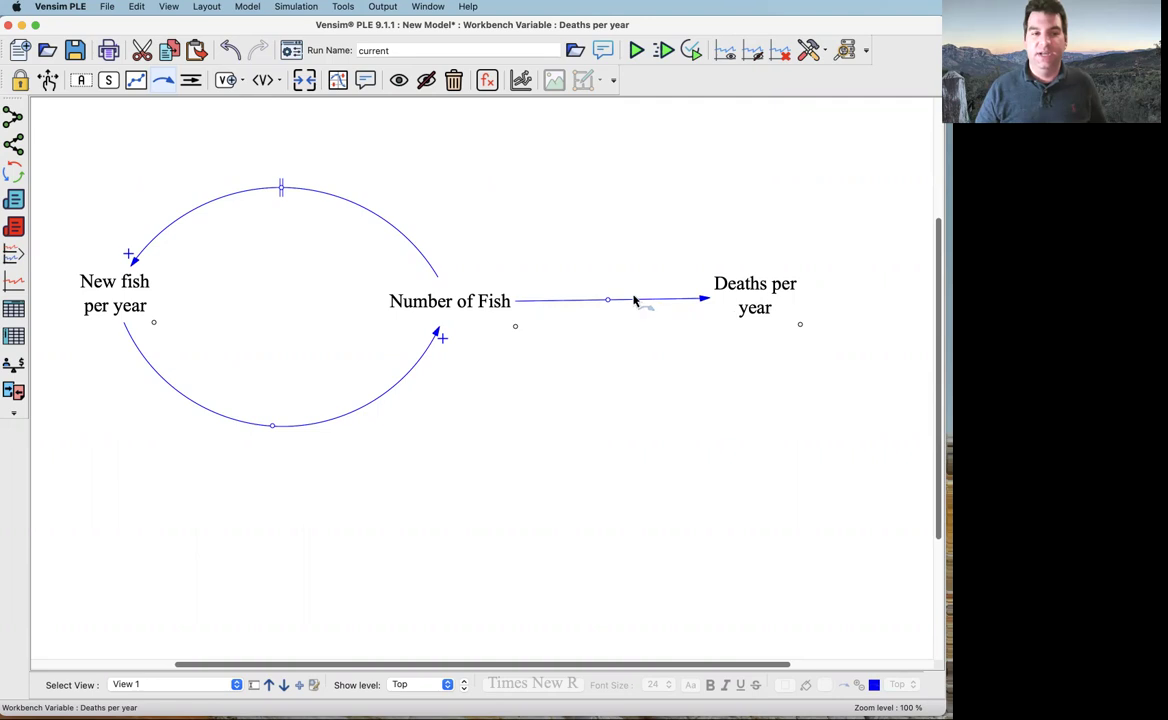
left_click_drag(608, 300, 598, 190)
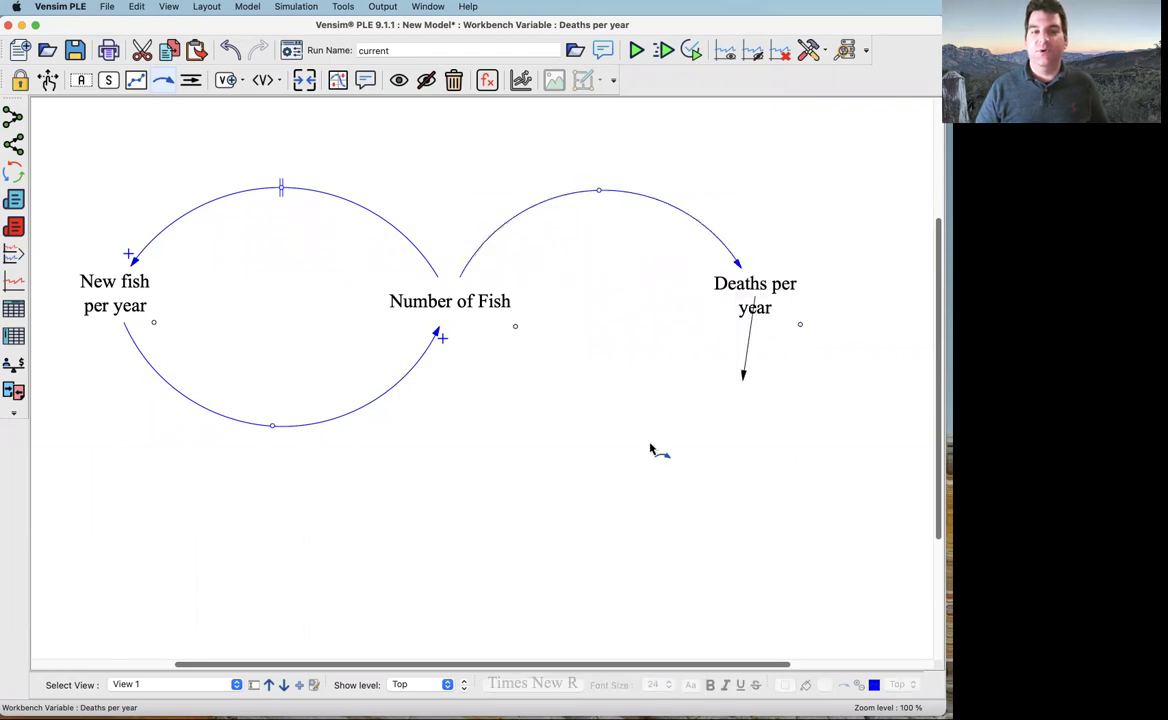
left_click(462, 305)
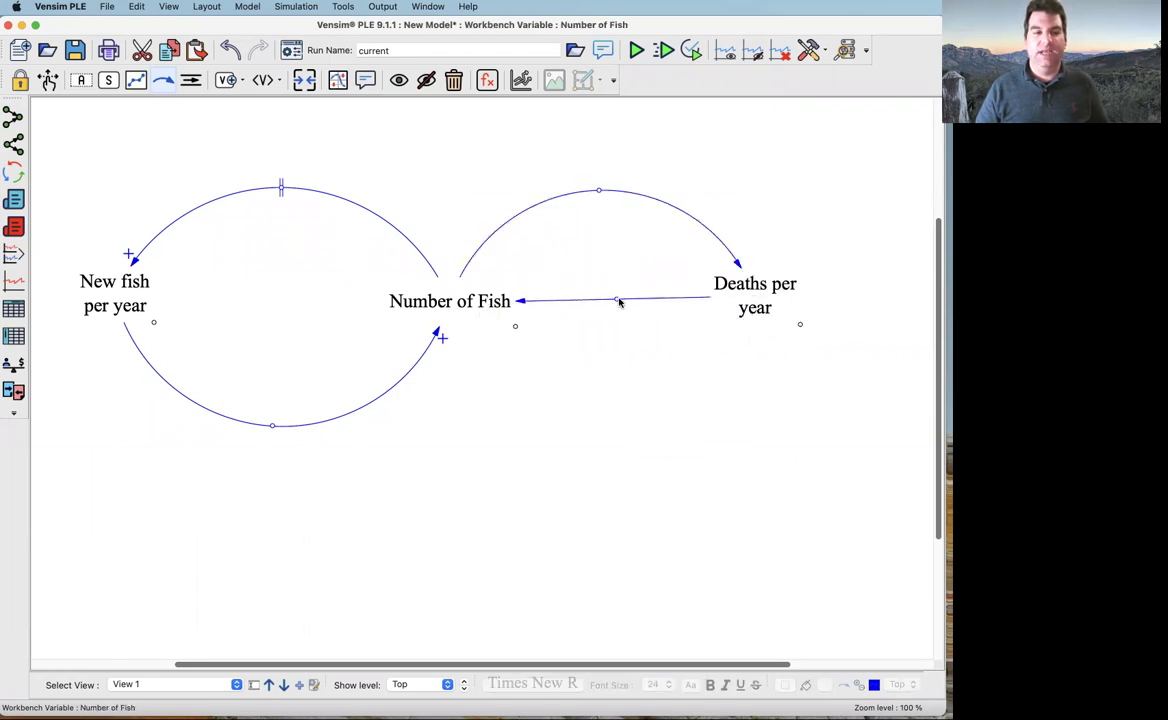
left_click_drag(617, 300, 620, 407)
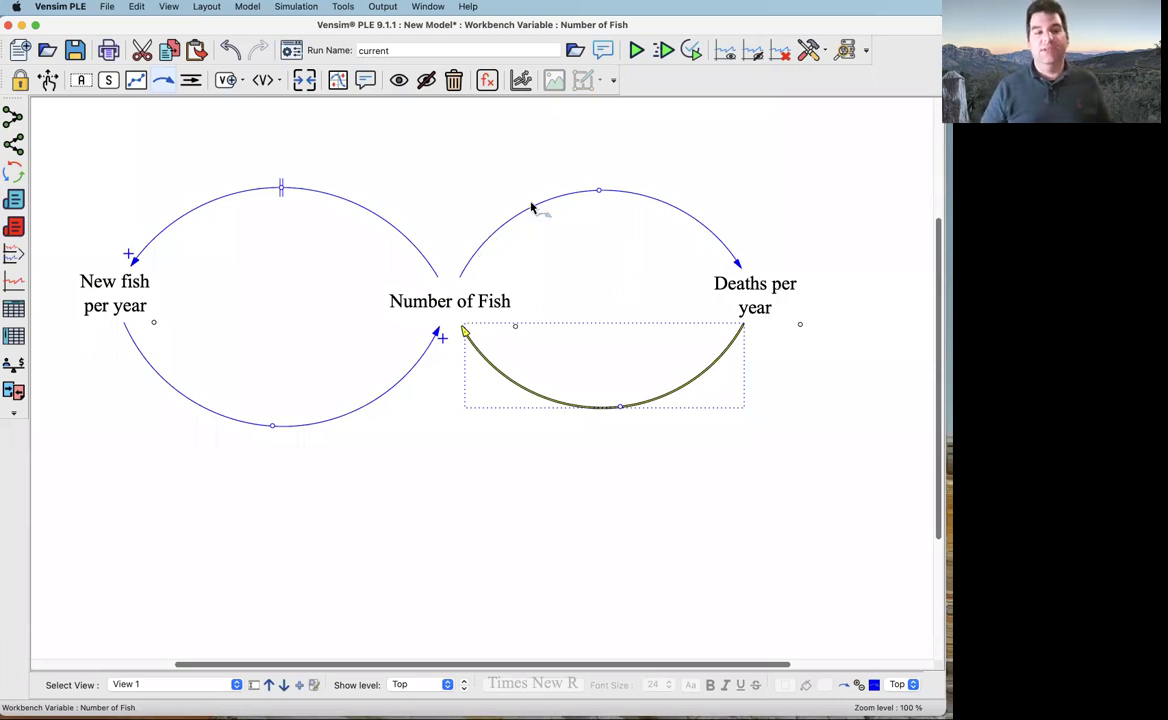
- Mark the link into Deaths per year positive and the return link to Number of Fish negative
right_click(598, 192)
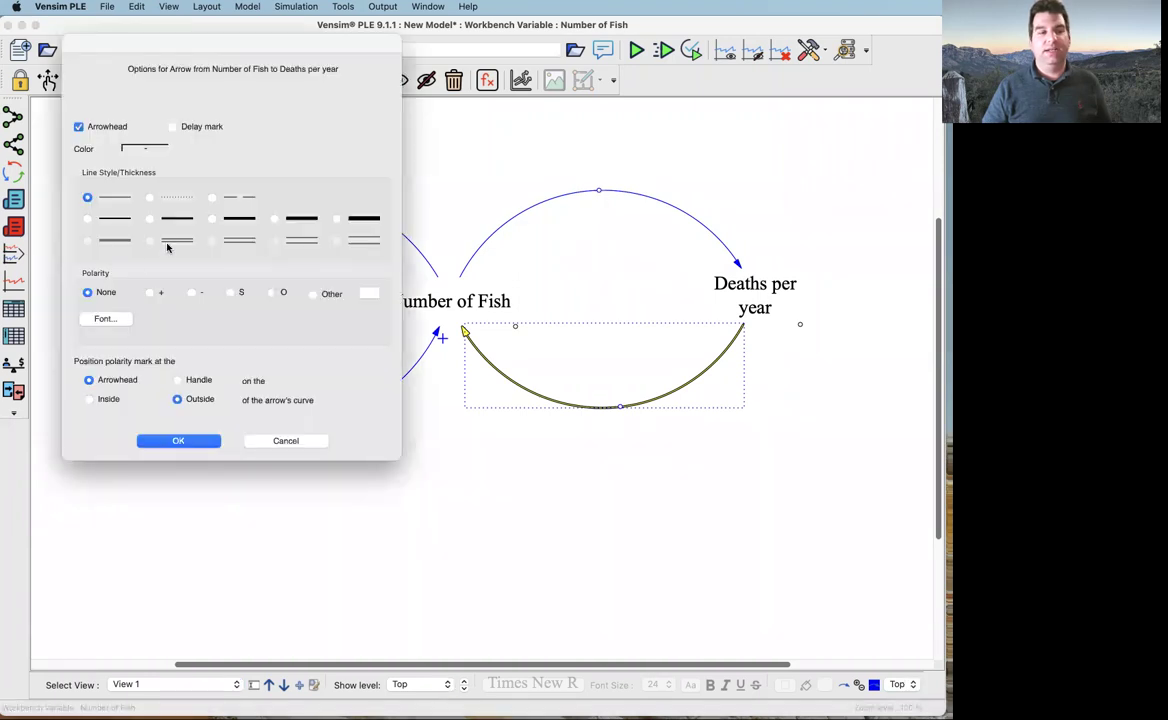
left_click(150, 293)
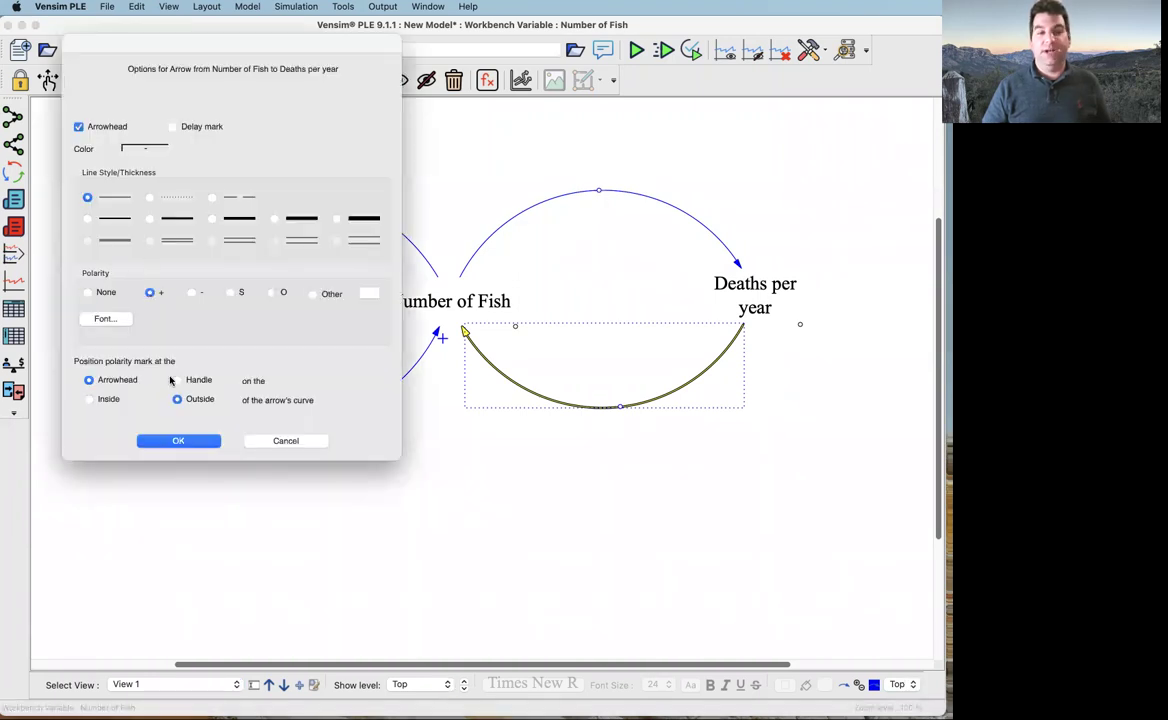
left_click(186, 437)
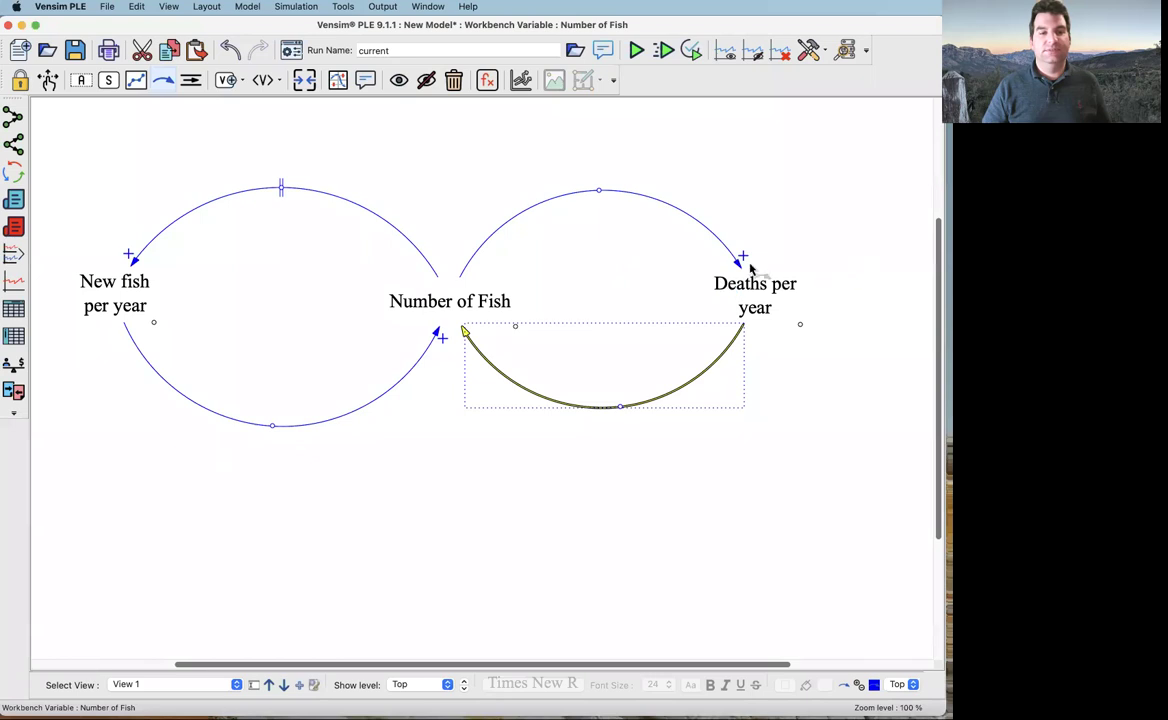
right_click(620, 408)
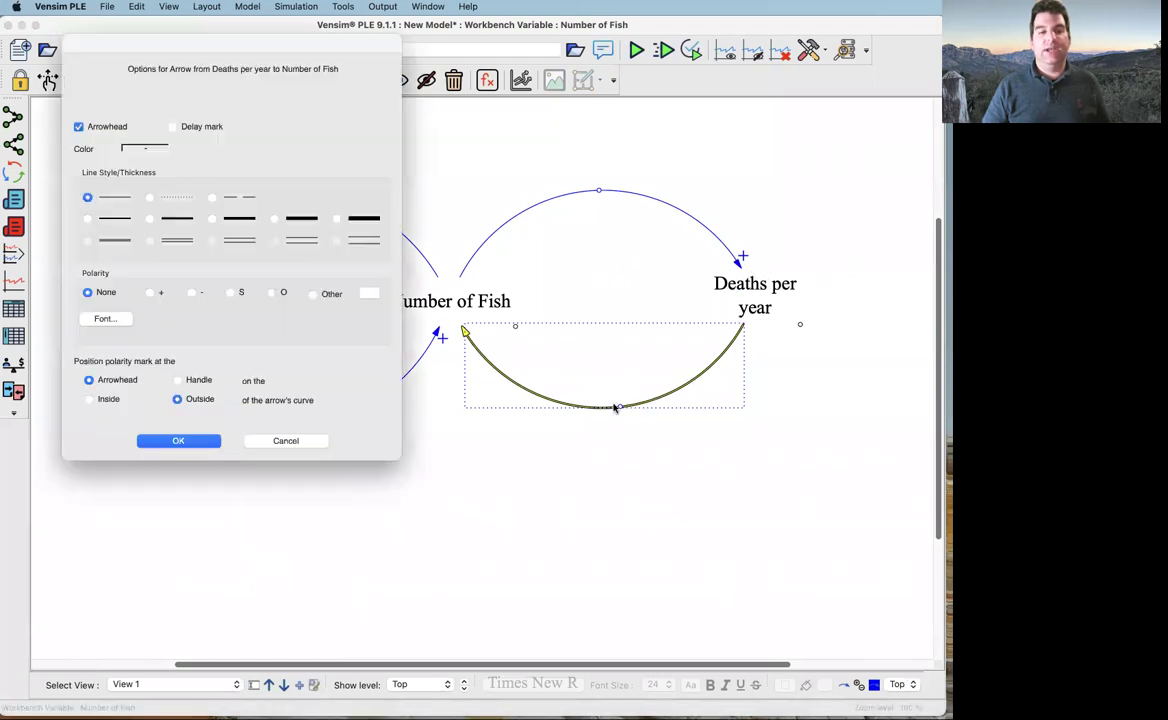
left_click(192, 293)
left_click(210, 444)
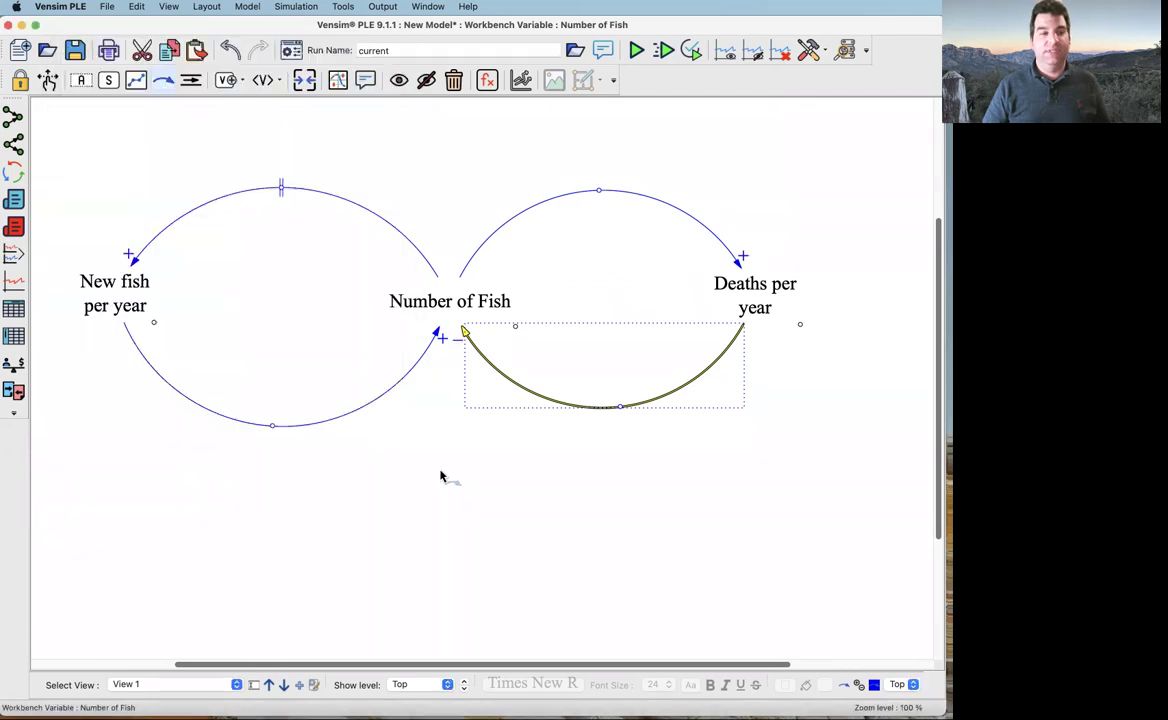
- Flatten the curves of the two lower links from New fish per year and Deaths per year
left_click(558, 422)
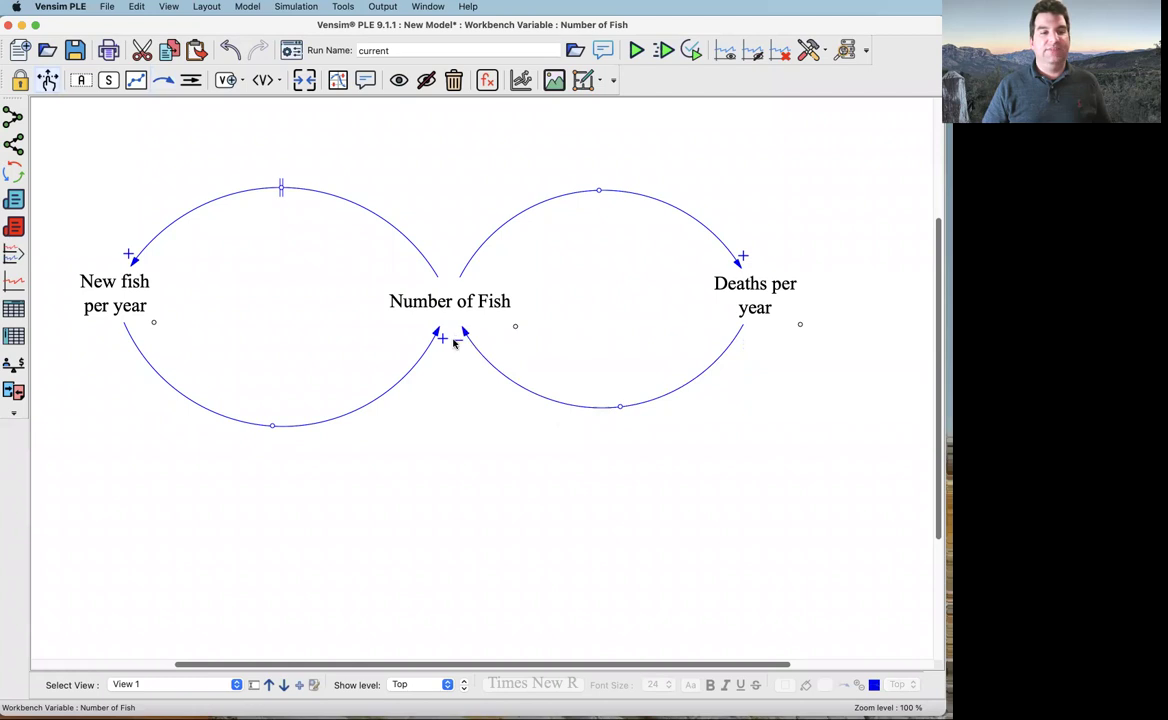
left_click(270, 416)
left_click_drag(270, 416, 263, 401)
left_click(630, 405)
left_click_drag(638, 400, 647, 391)
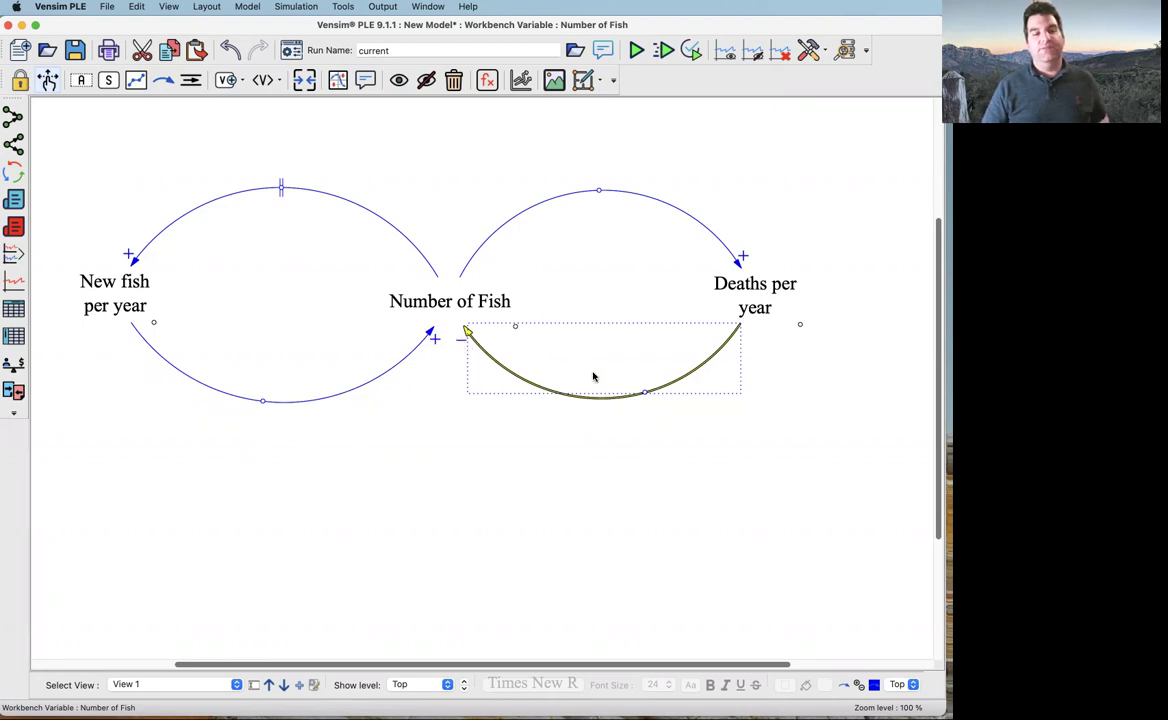
left_click(650, 420)
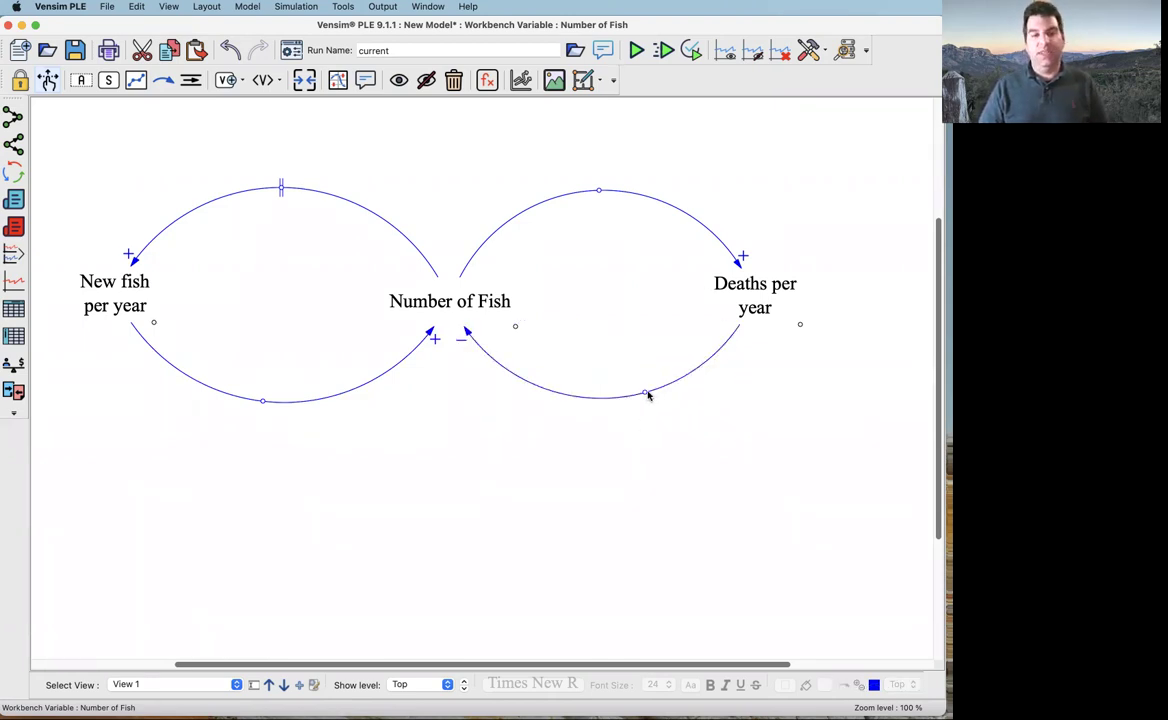
- Colour the Deaths per year to Number of Fish link and its minus sign red
right_click(645, 394)
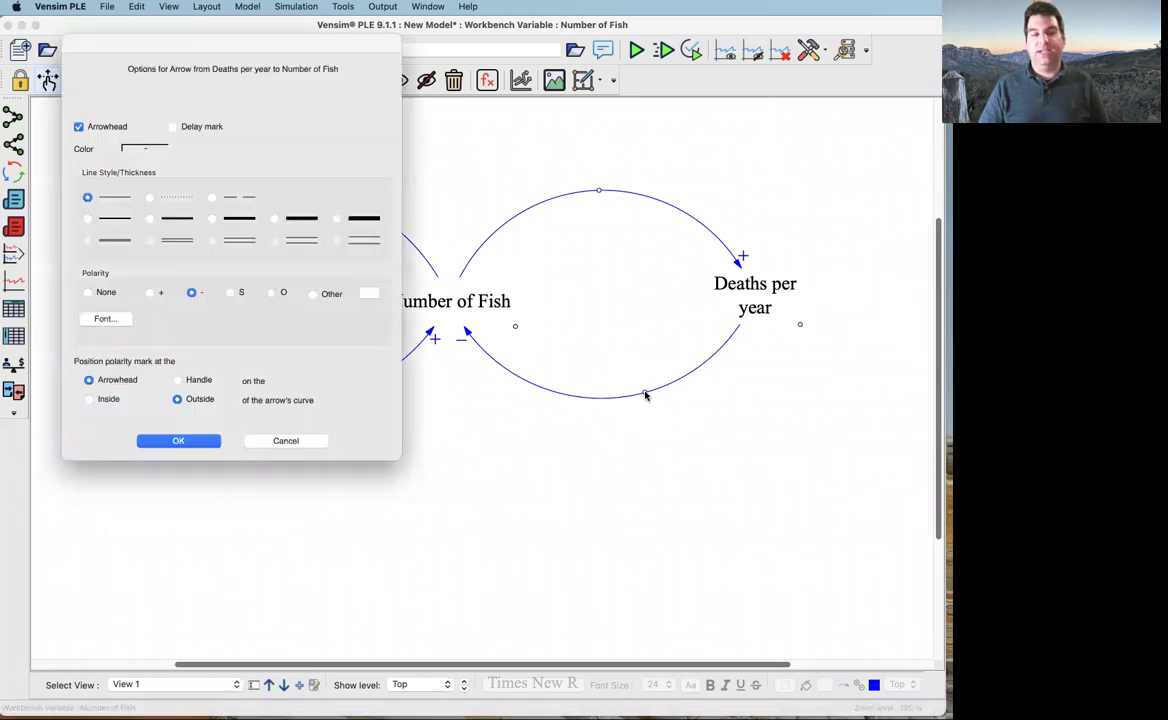
left_click(155, 151)
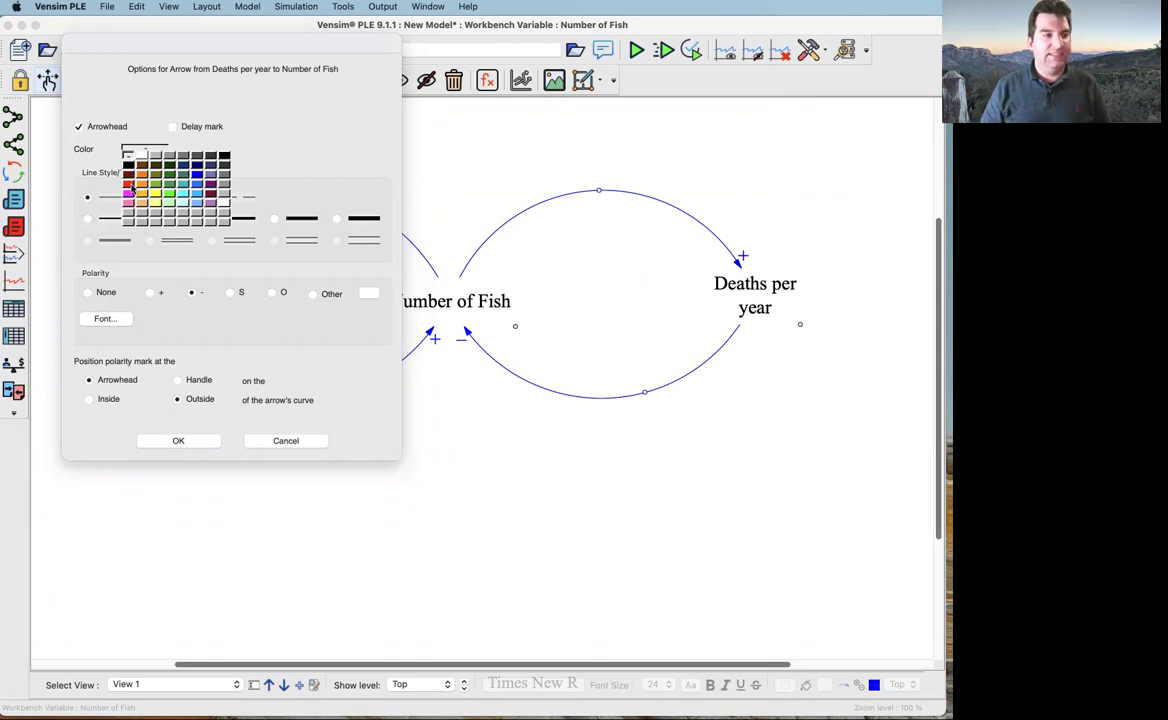
left_click(131, 187)
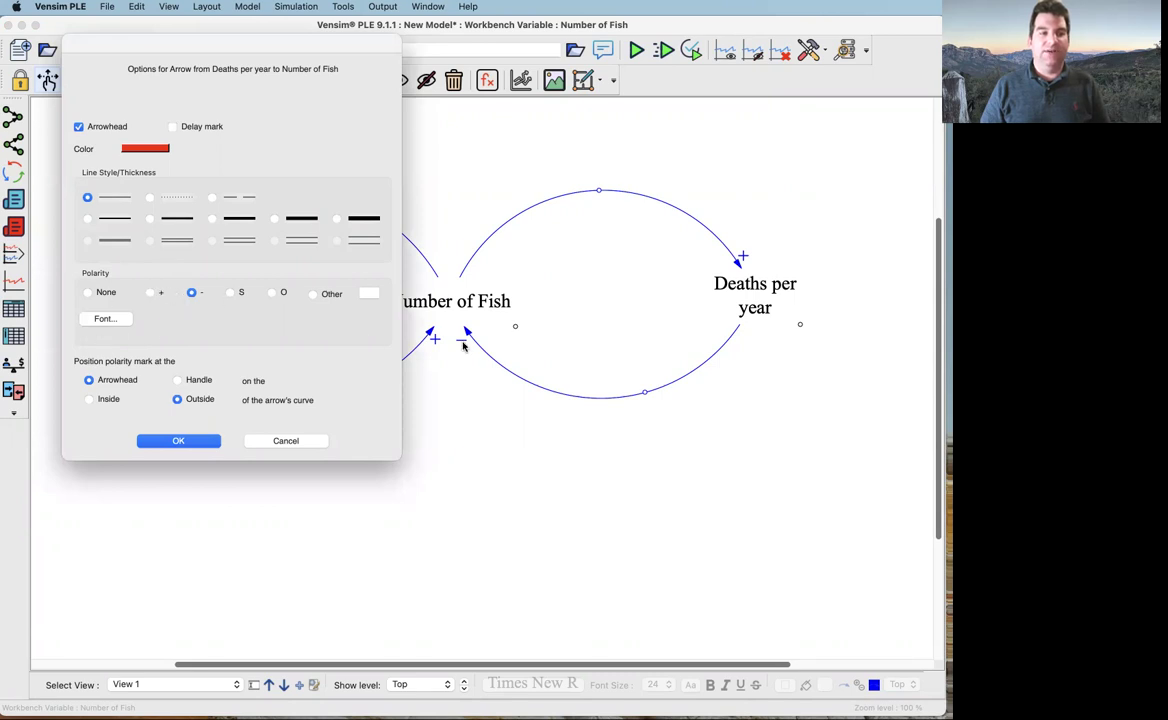
left_click(106, 319)
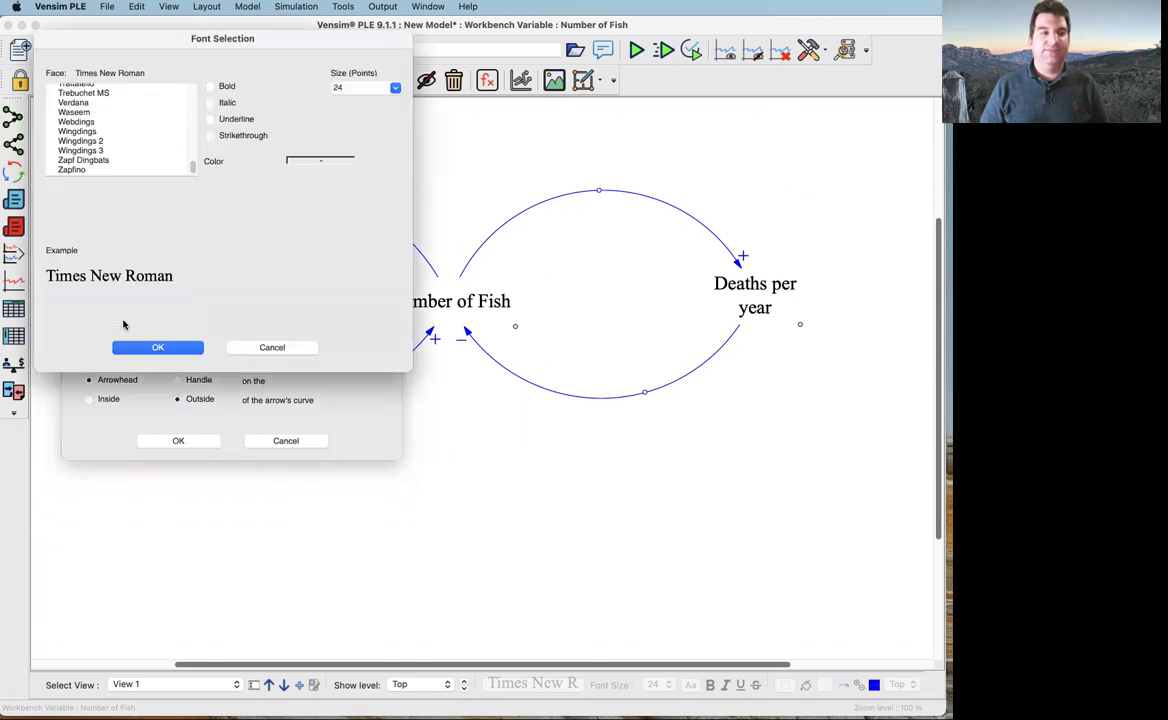
left_click(344, 167)
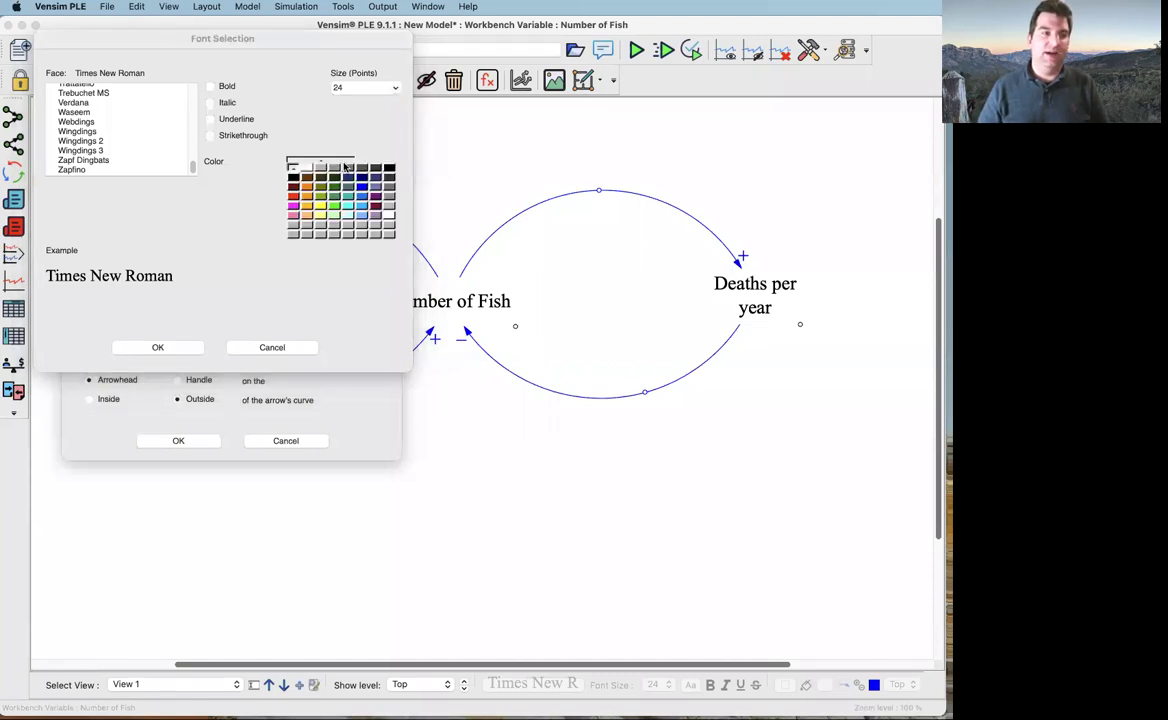
left_click(293, 197)
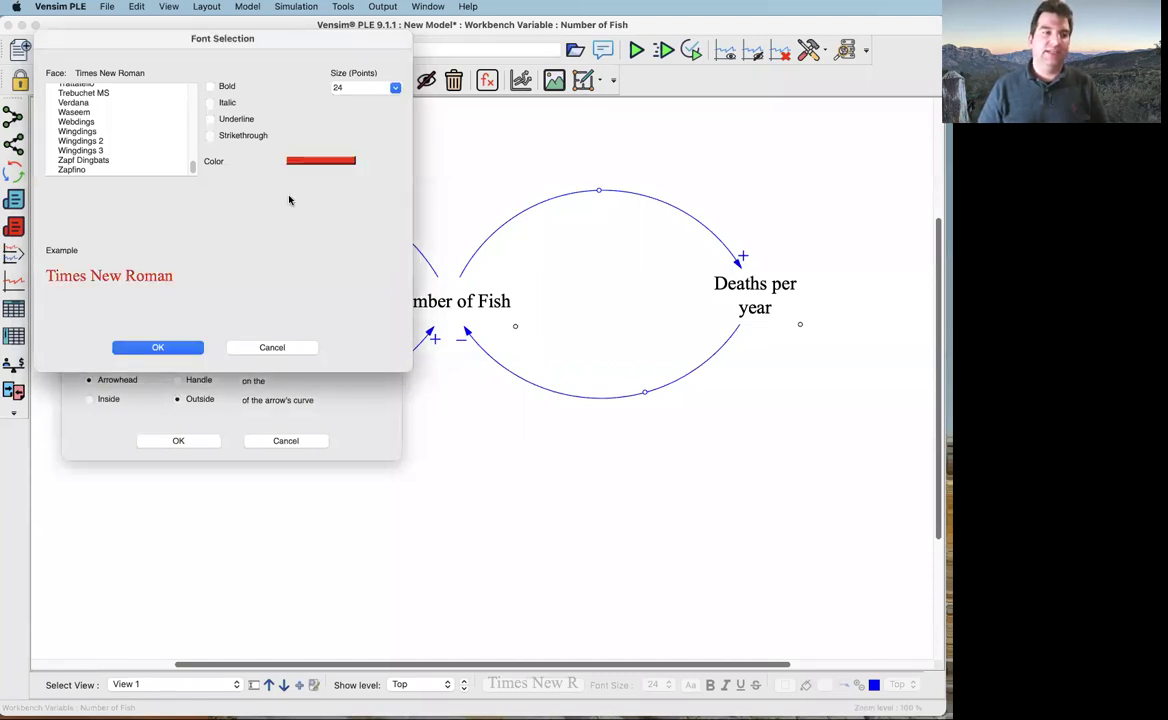
left_click(180, 347)
left_click(178, 441)
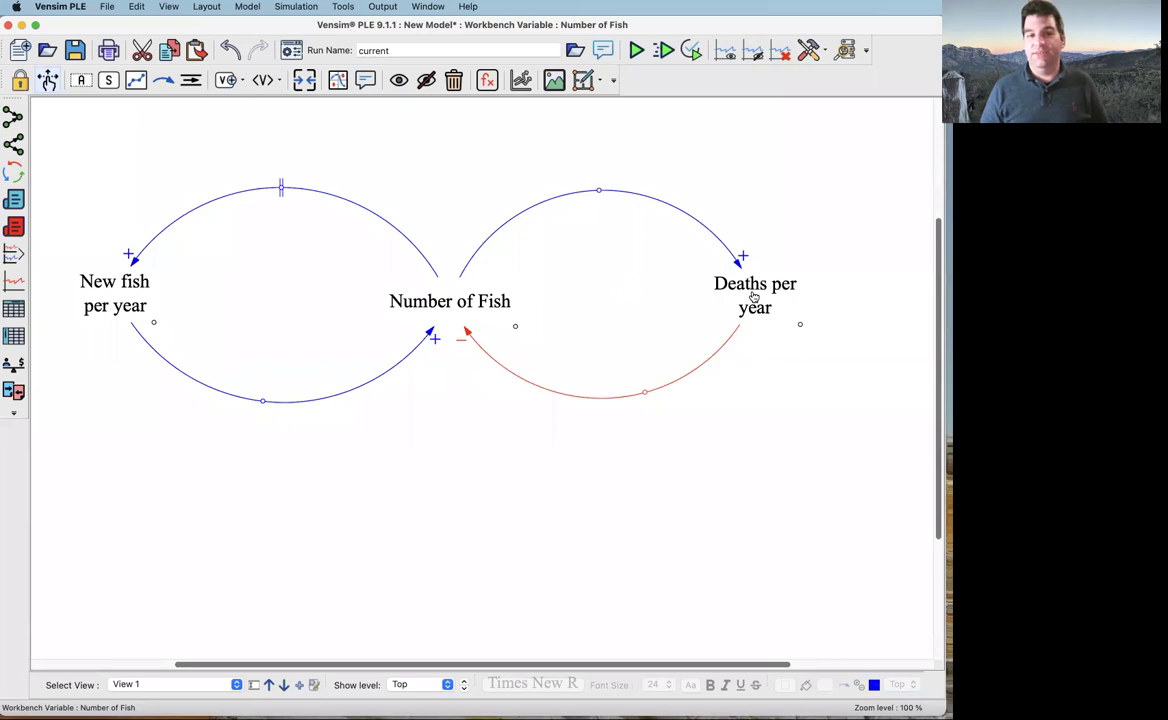
left_click(368, 82)
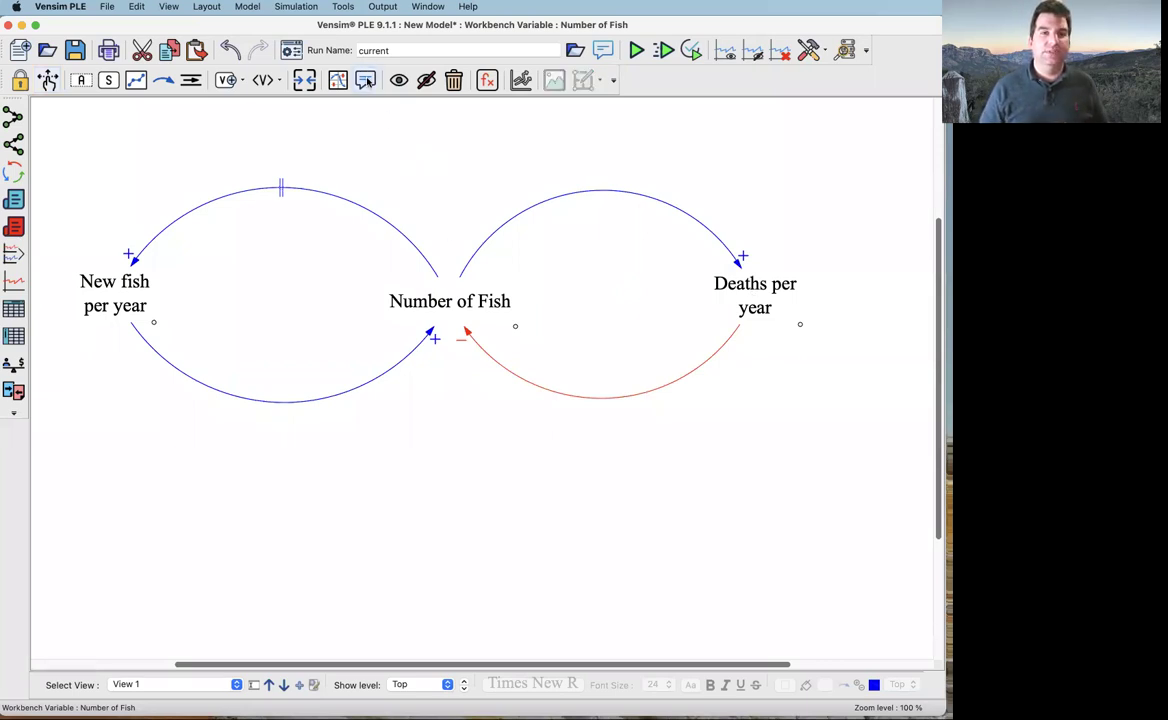
- Place a blue Loop Counter comment with the cross symbol image inside the left loop
left_click(274, 296)
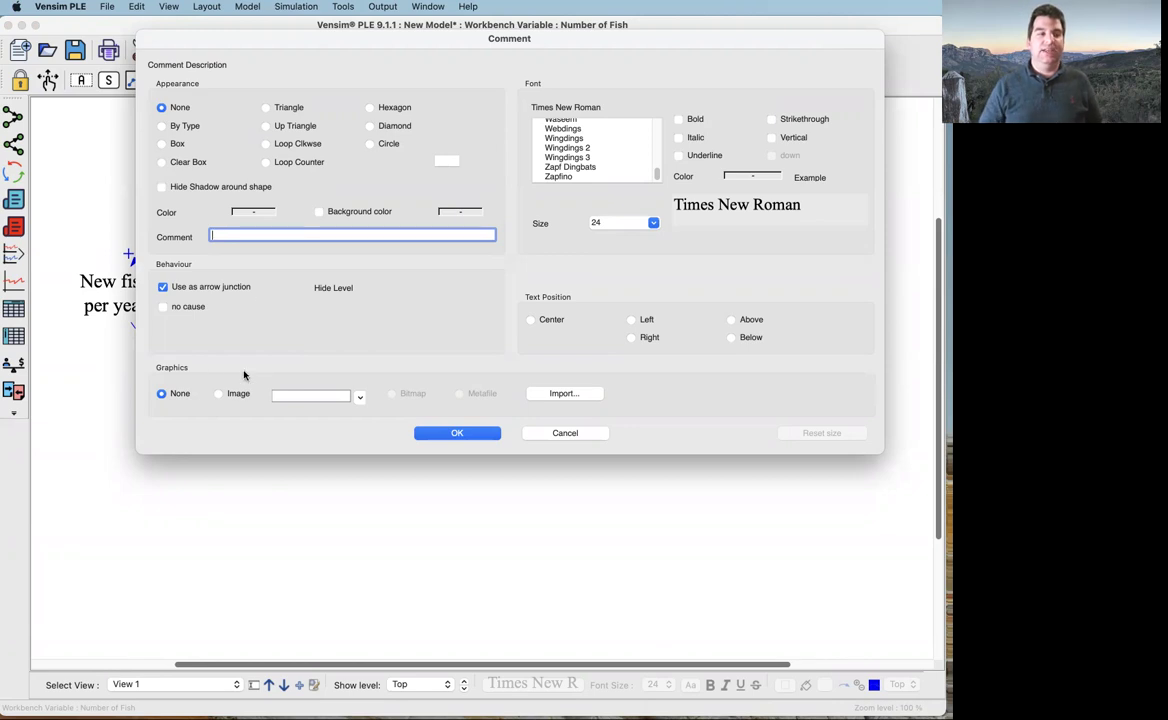
left_click(219, 394)
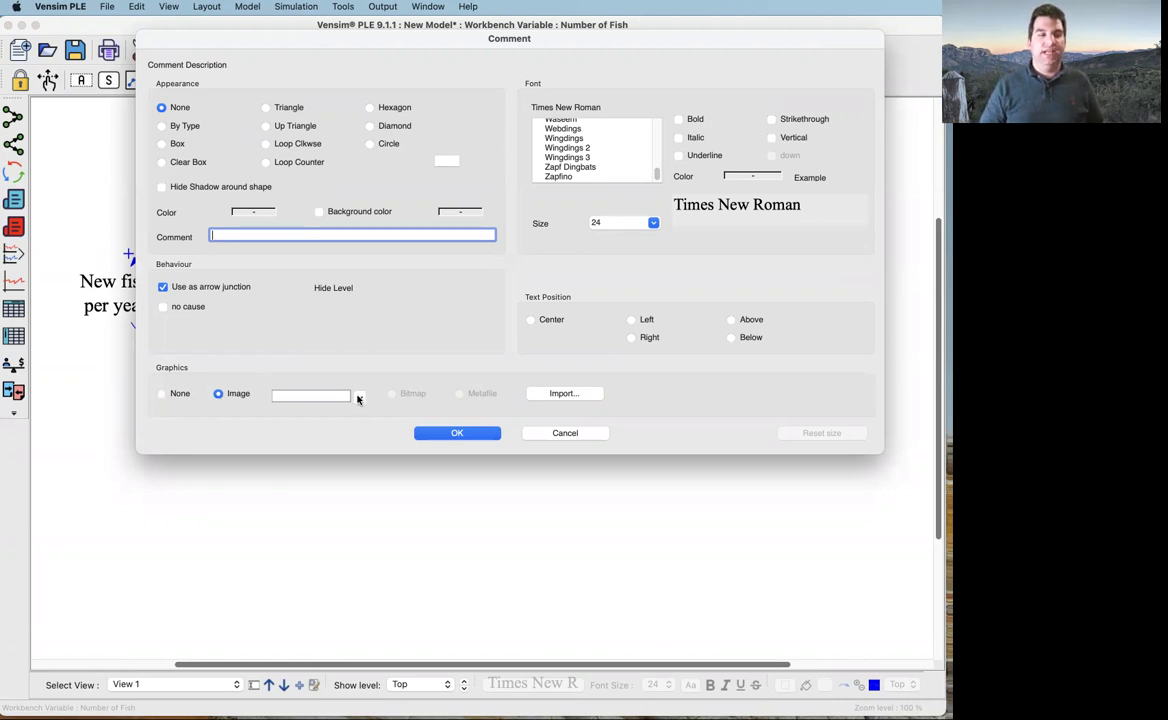
left_click(359, 397)
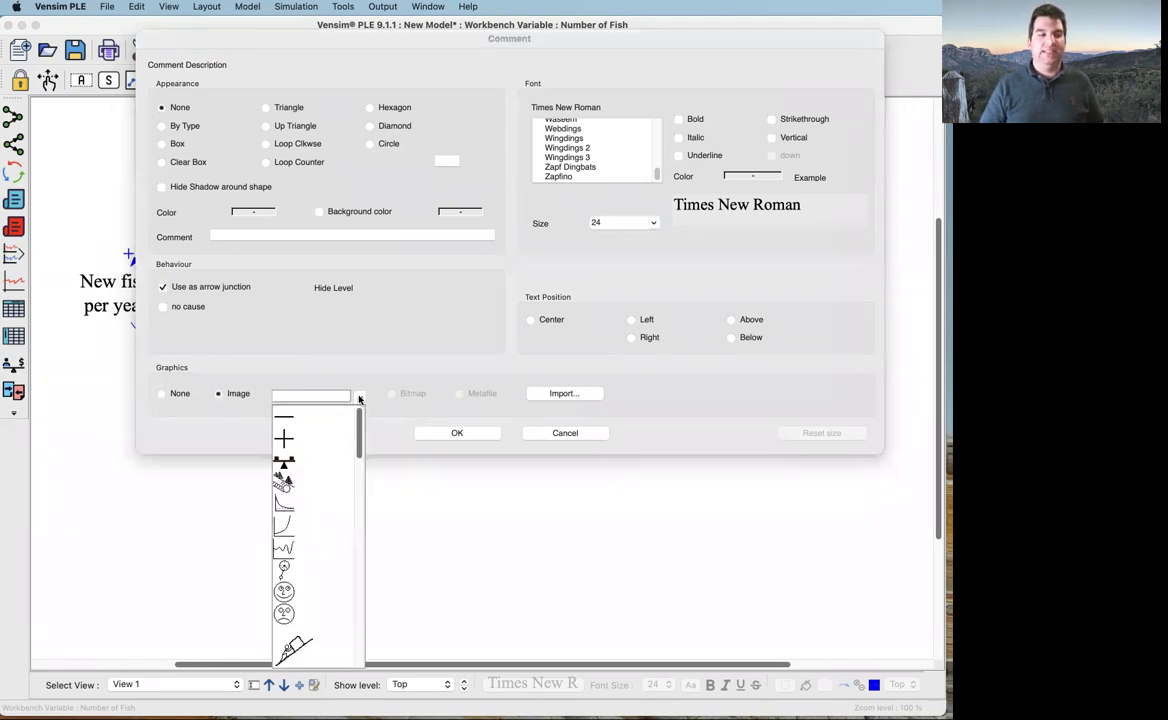
left_click(287, 441)
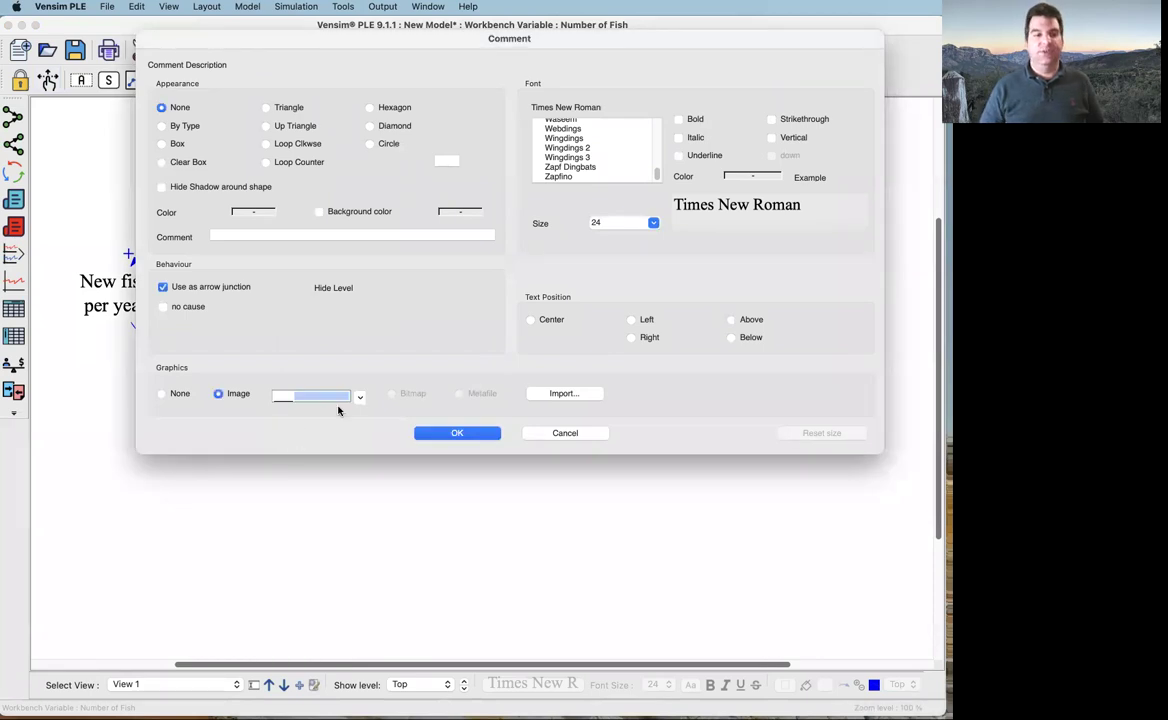
left_click(312, 396)
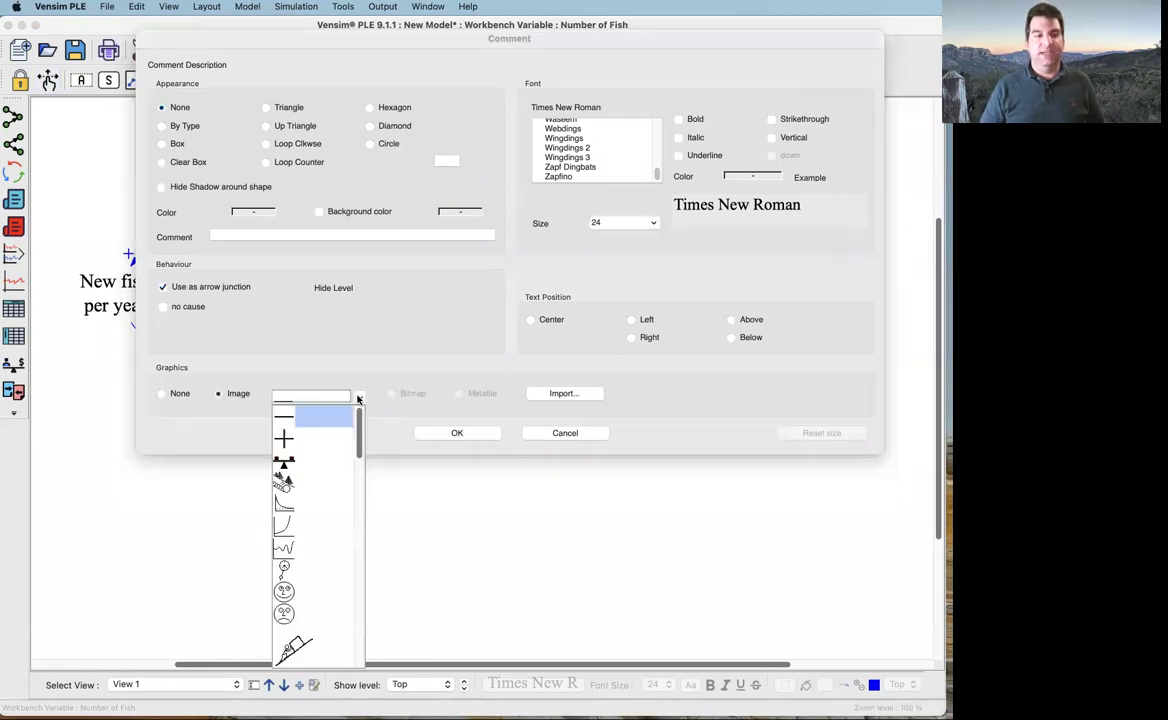
left_click(287, 441)
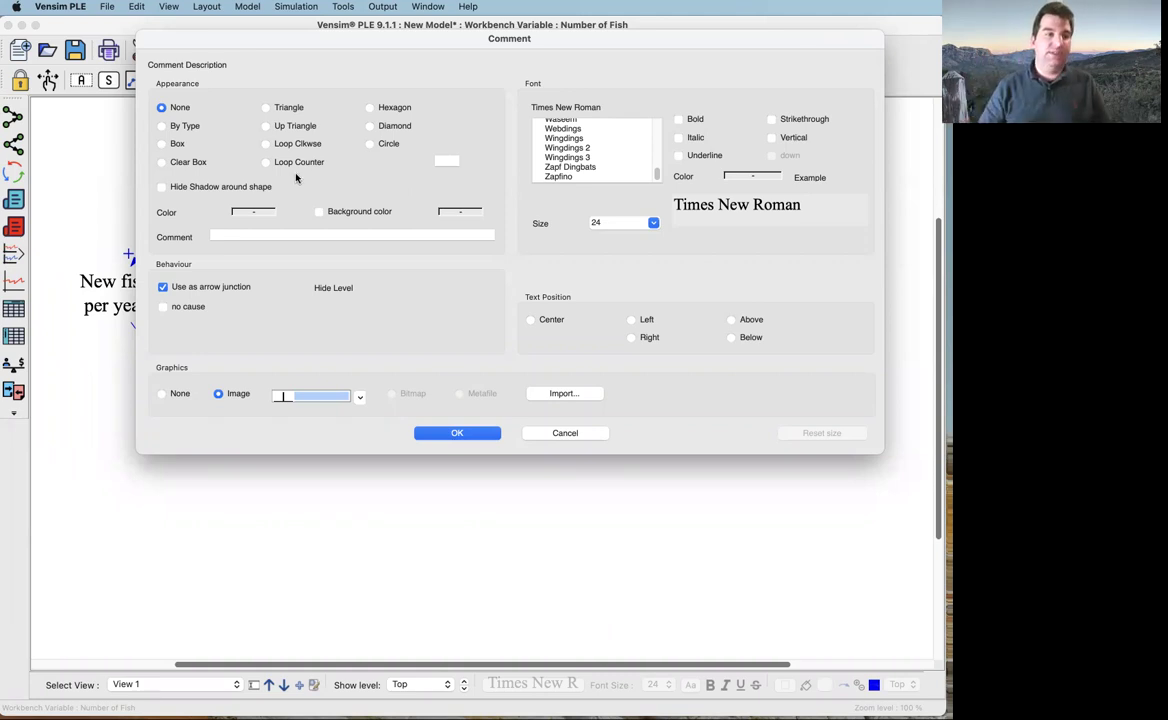
left_click(266, 162)
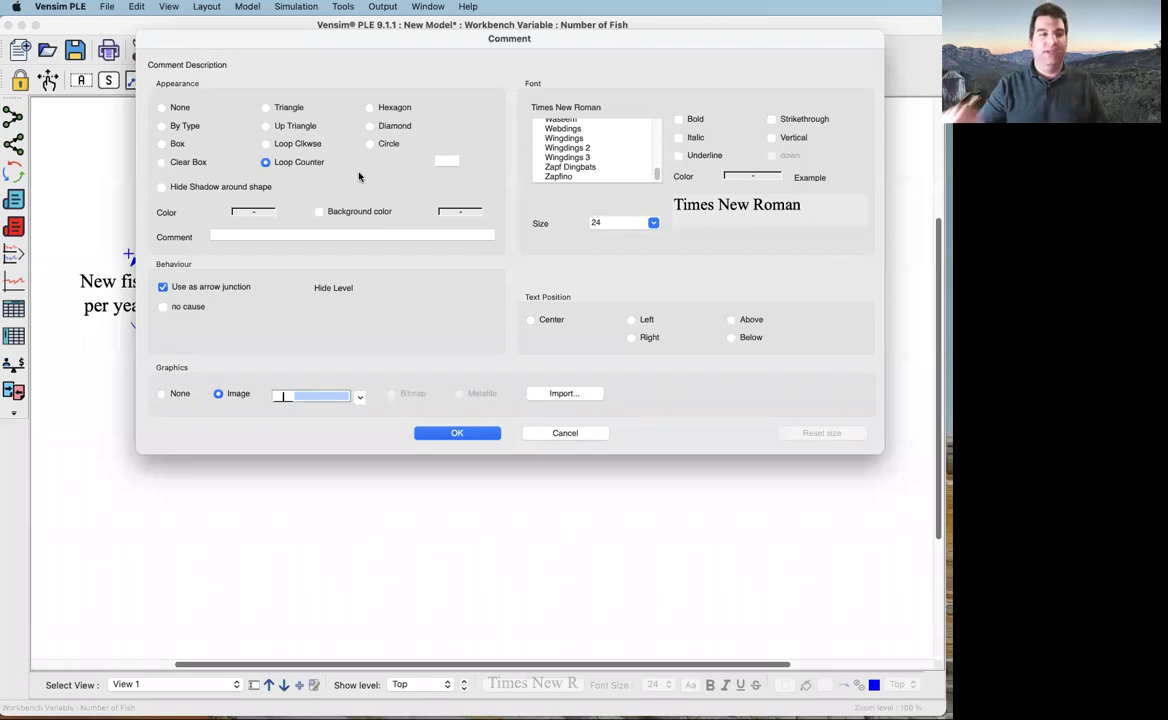
left_click(265, 213)
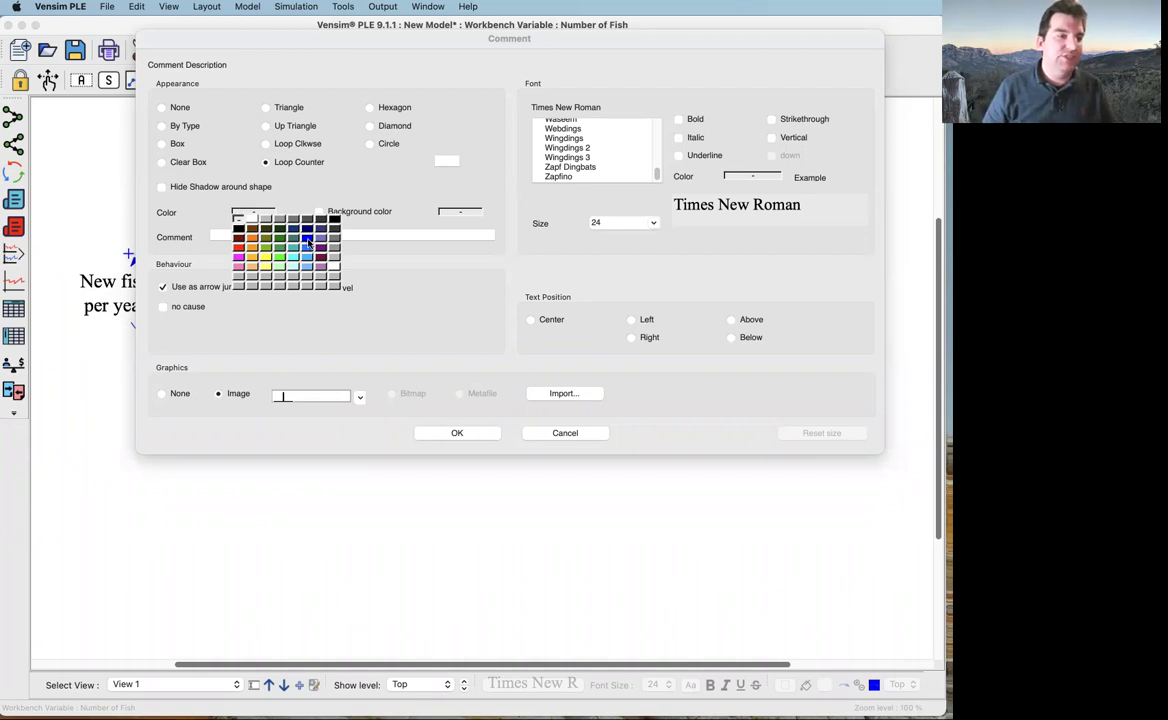
left_click(308, 242)
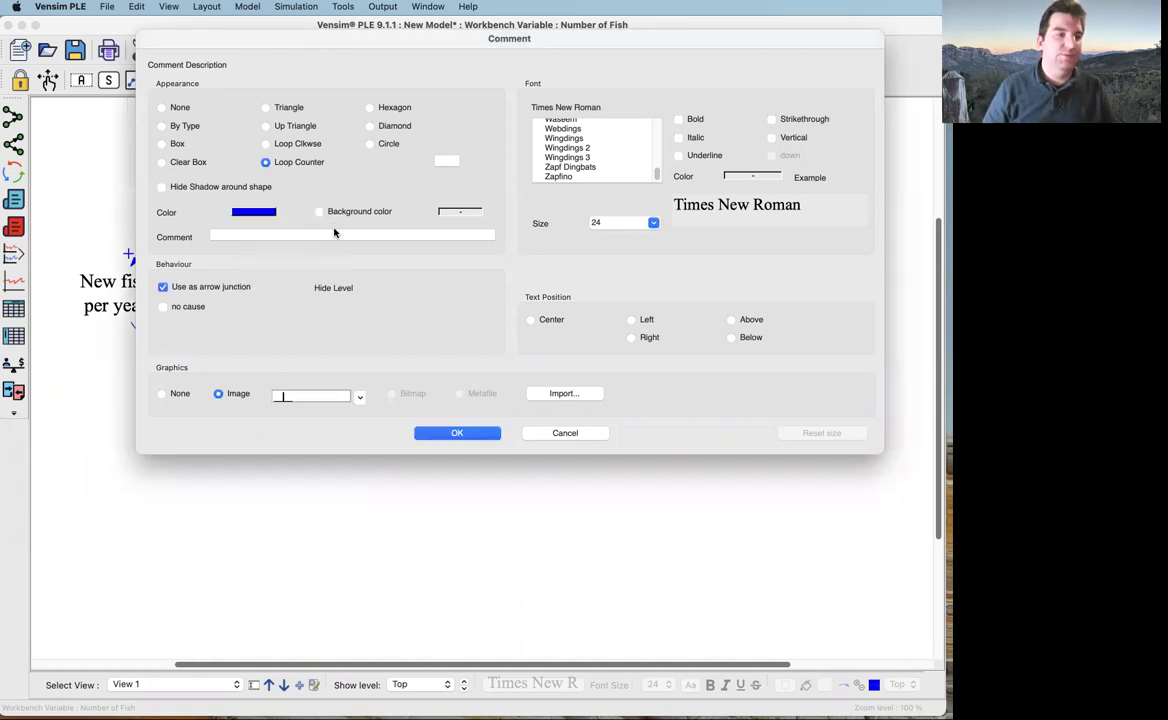
left_click(457, 433)
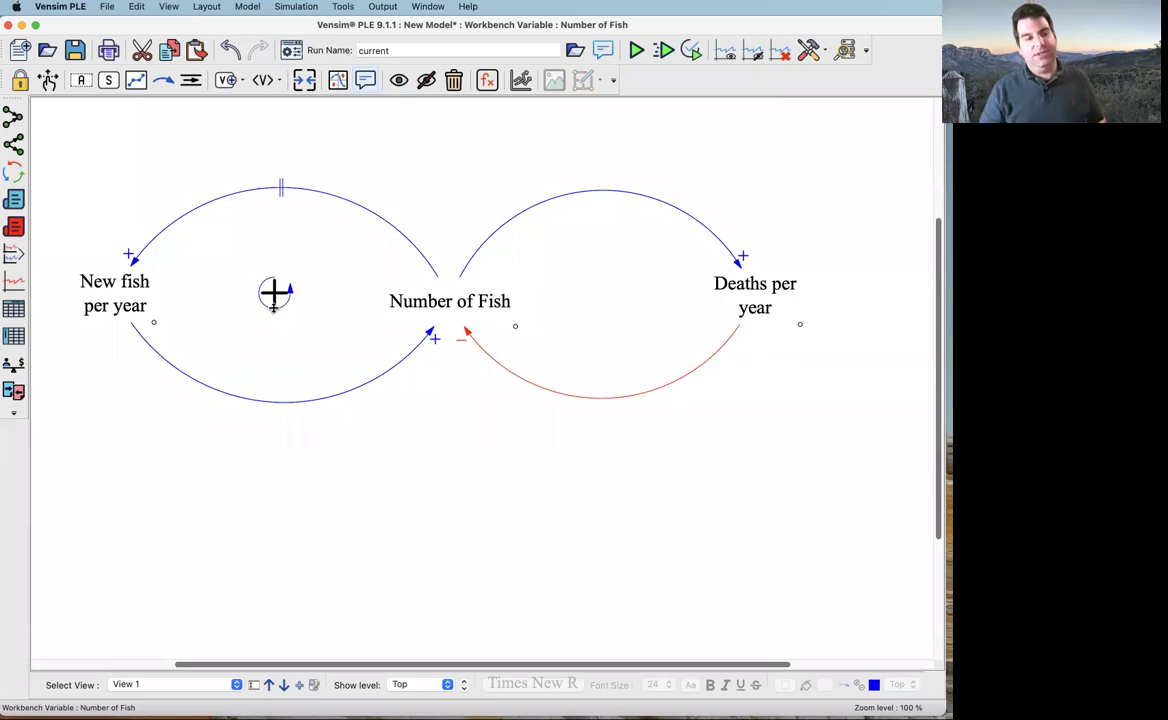
- Enlarge the loop-counter circle and start another comment on the left loop
left_click_drag(275, 315, 272, 349)
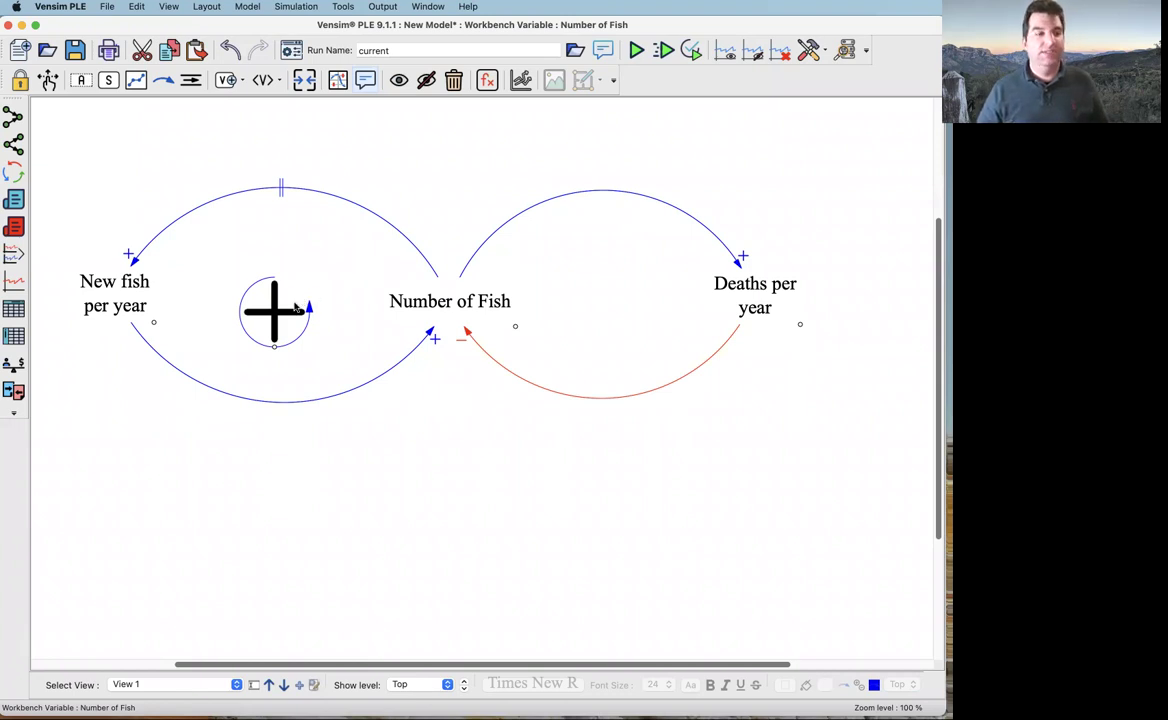
left_click(365, 84)
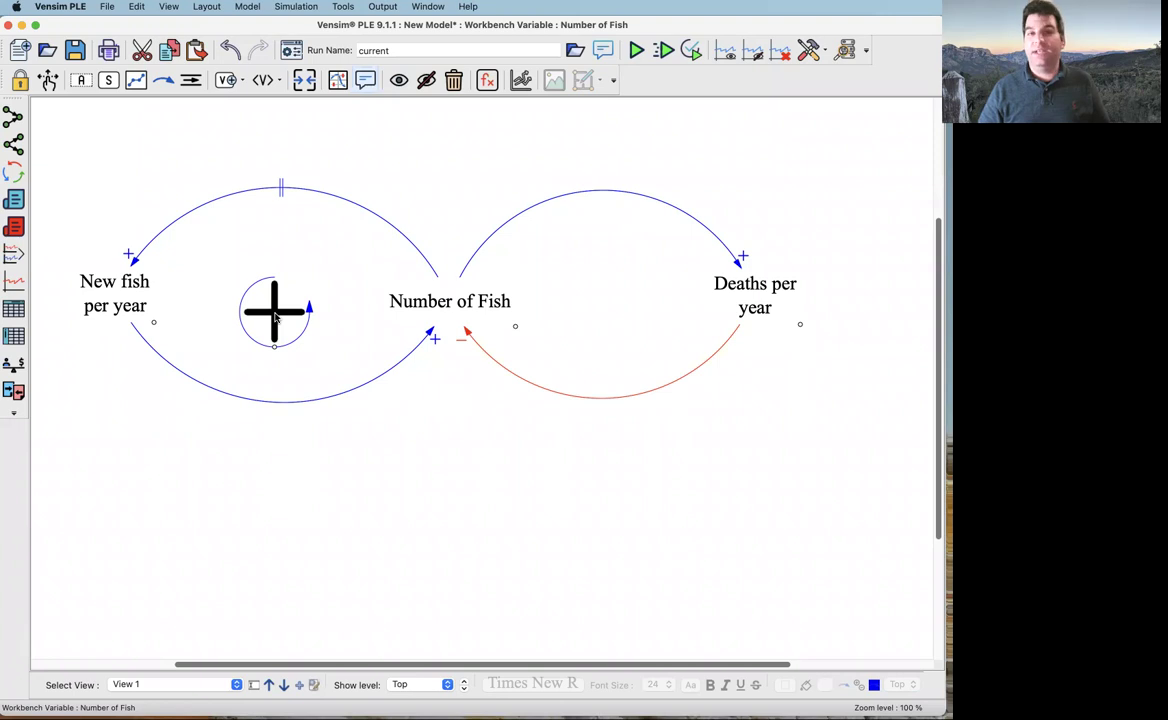
left_click(274, 312)
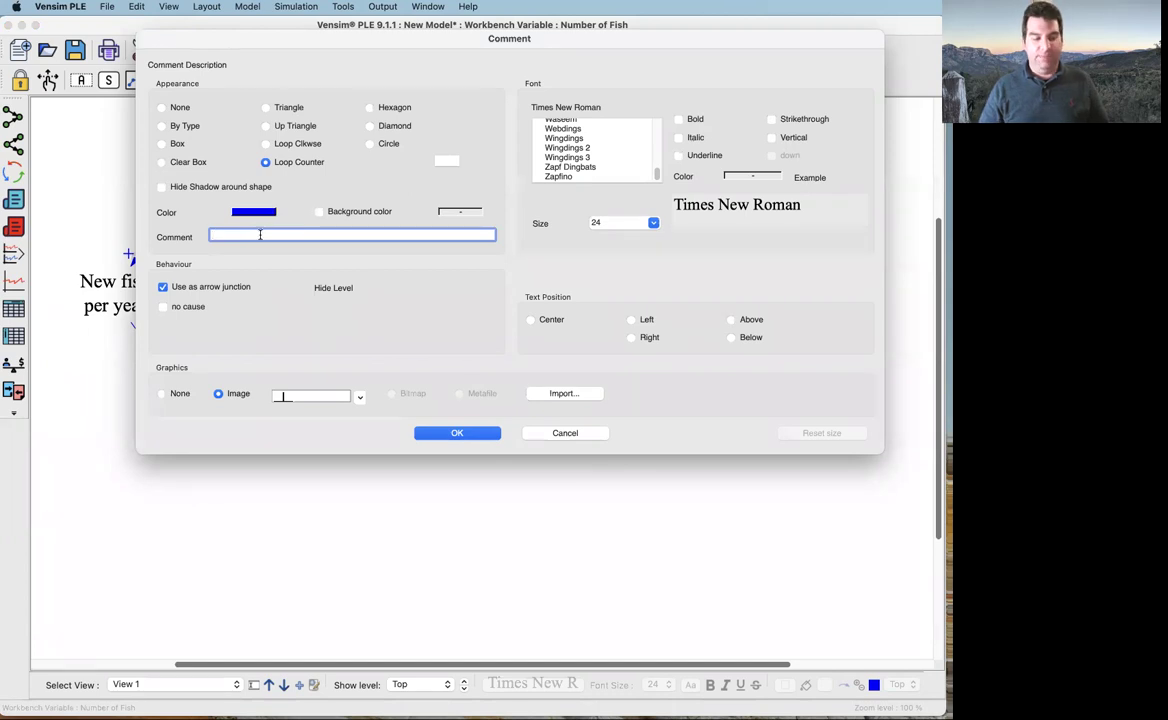
- Enter 'Regeneration' as the loop marker's text, save the model as Tutorial, and place the marker
type("Regeneration")
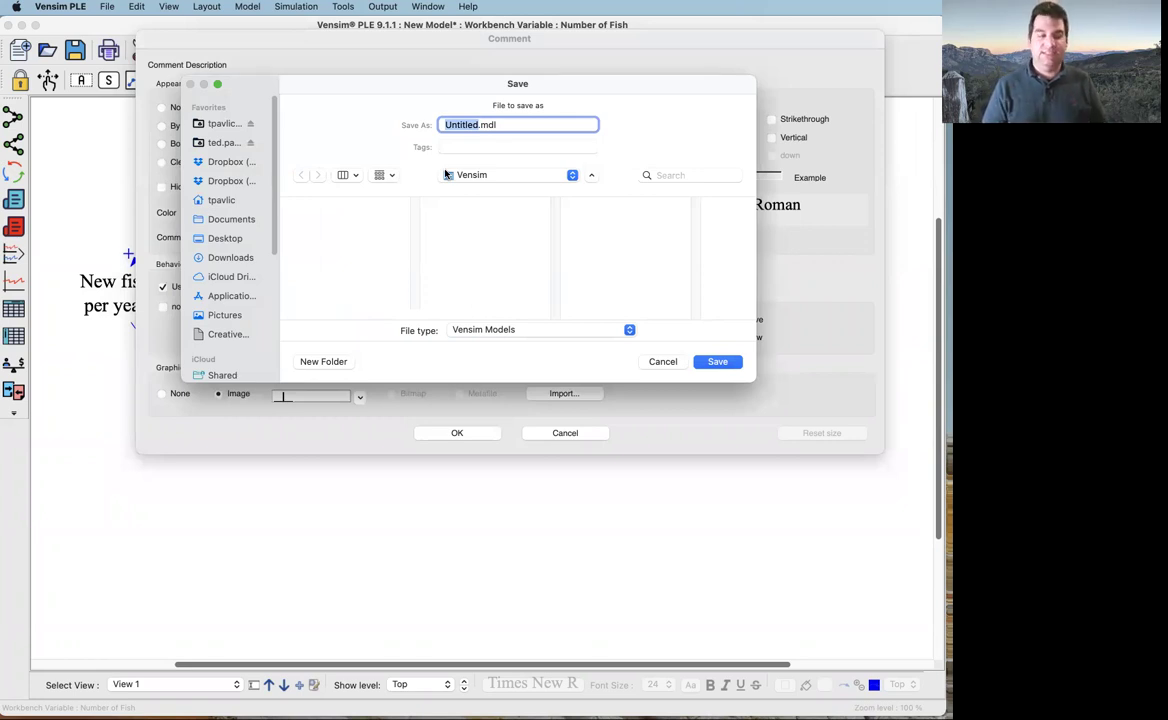
type("Tutorial")
key("Return")
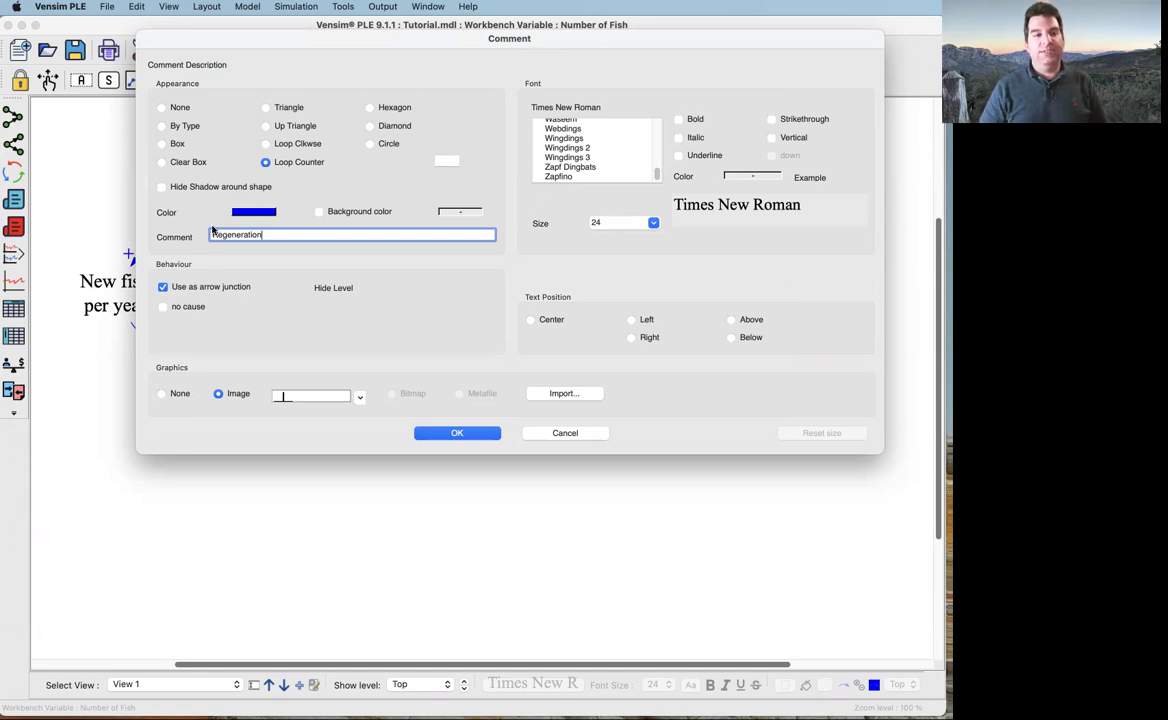
double_click(232, 234)
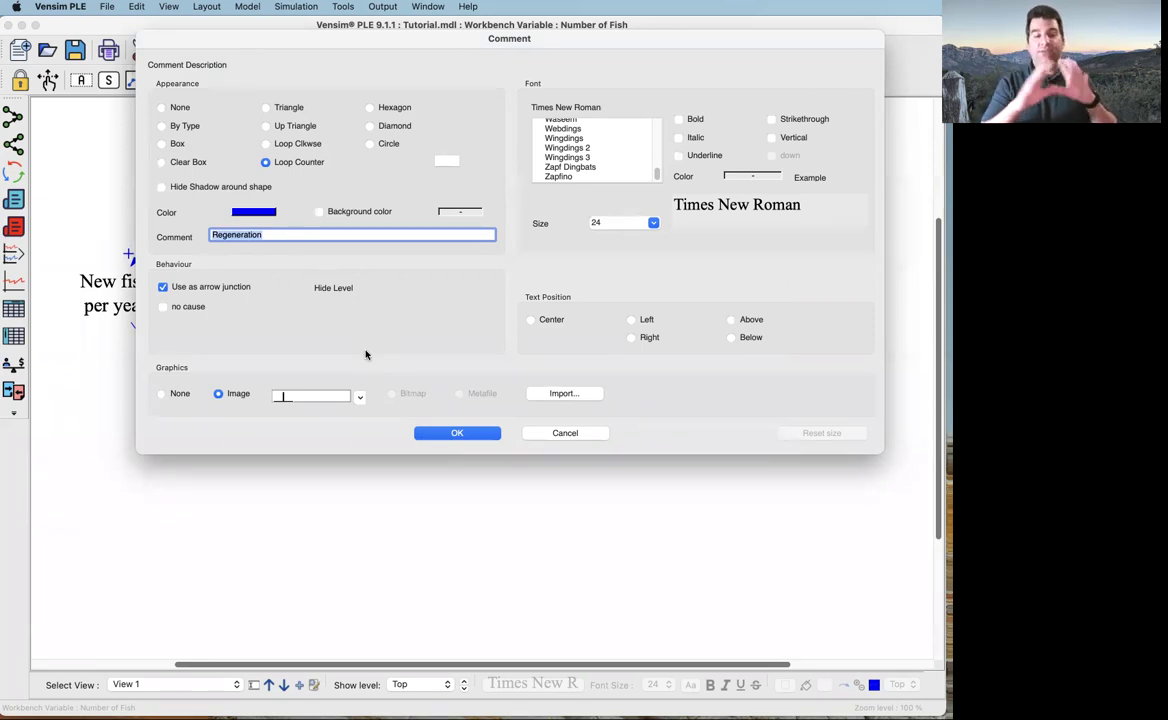
left_click(436, 433)
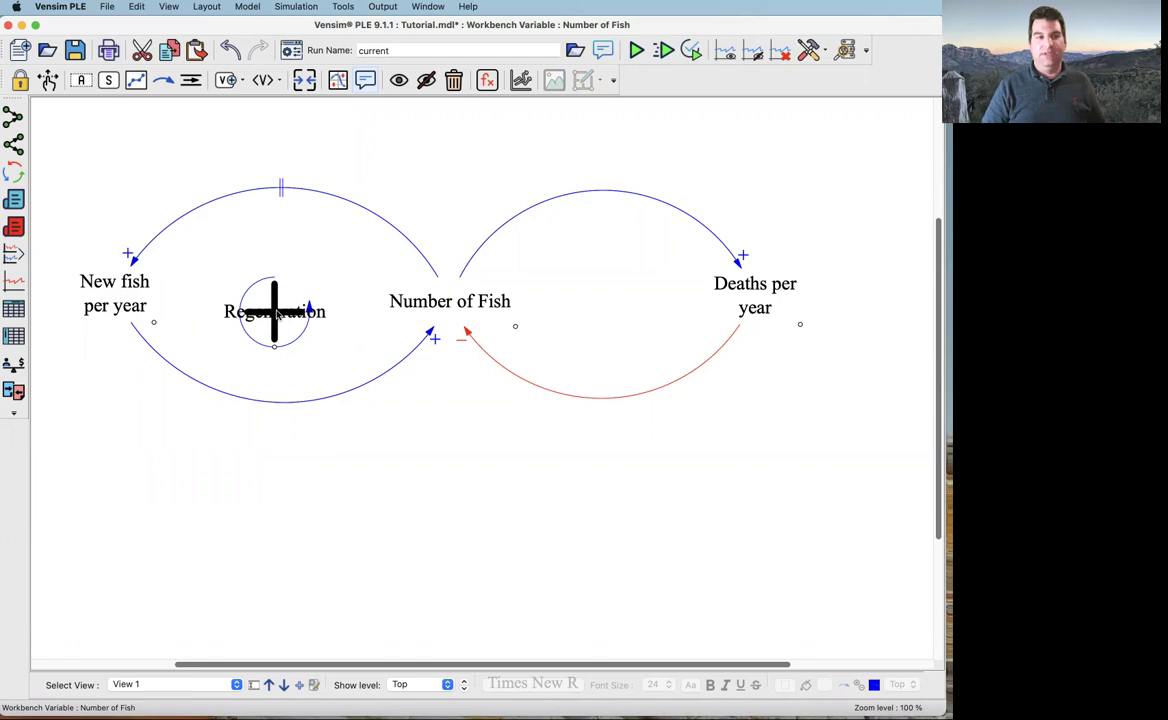
- Show the Regeneration label above its marker at size 18 and shrink the marker's circle
left_click(252, 287)
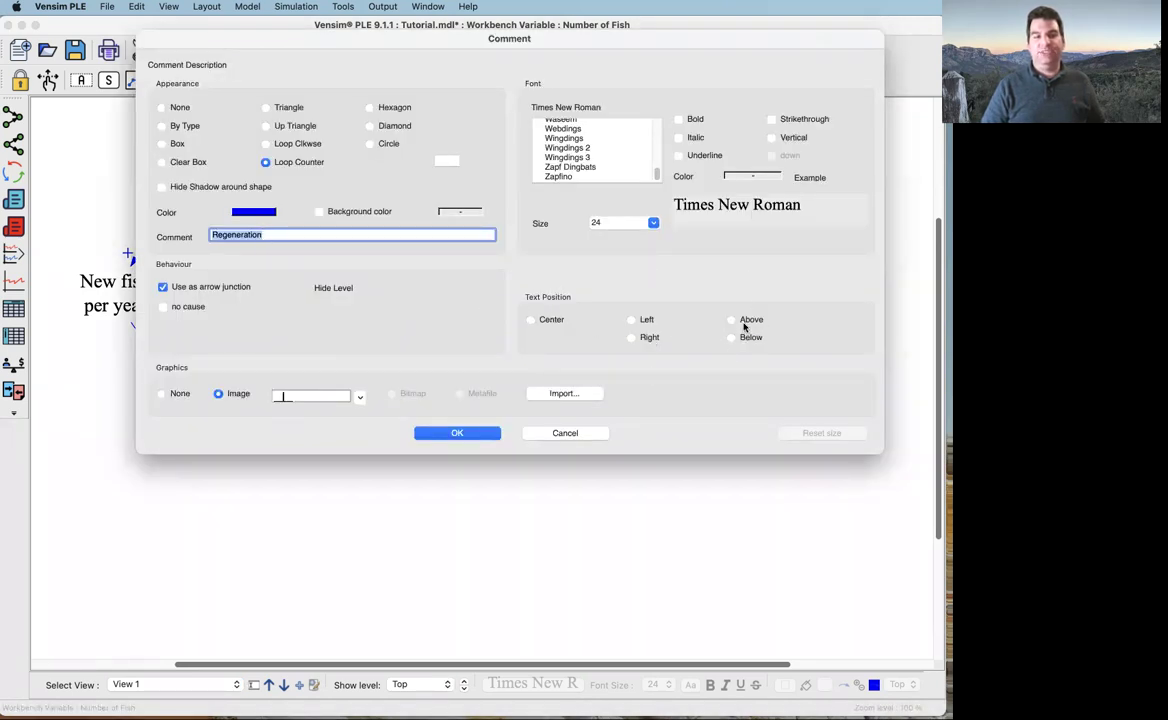
left_click(732, 322)
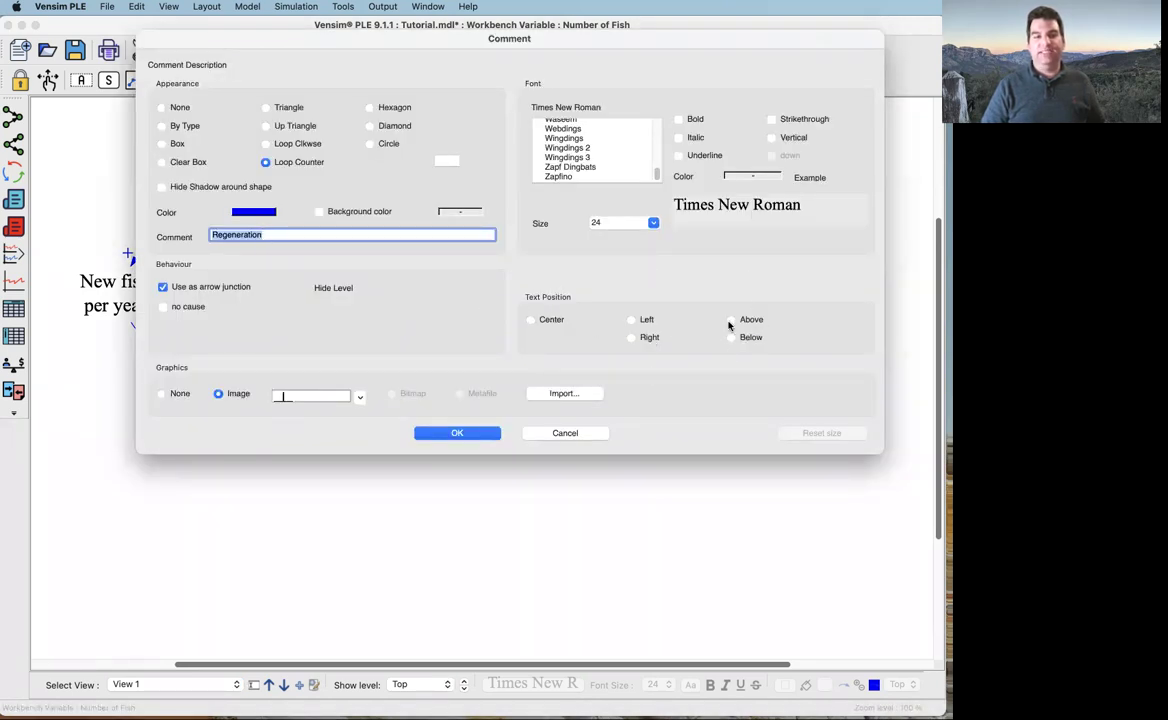
left_click(653, 223)
left_click(610, 371)
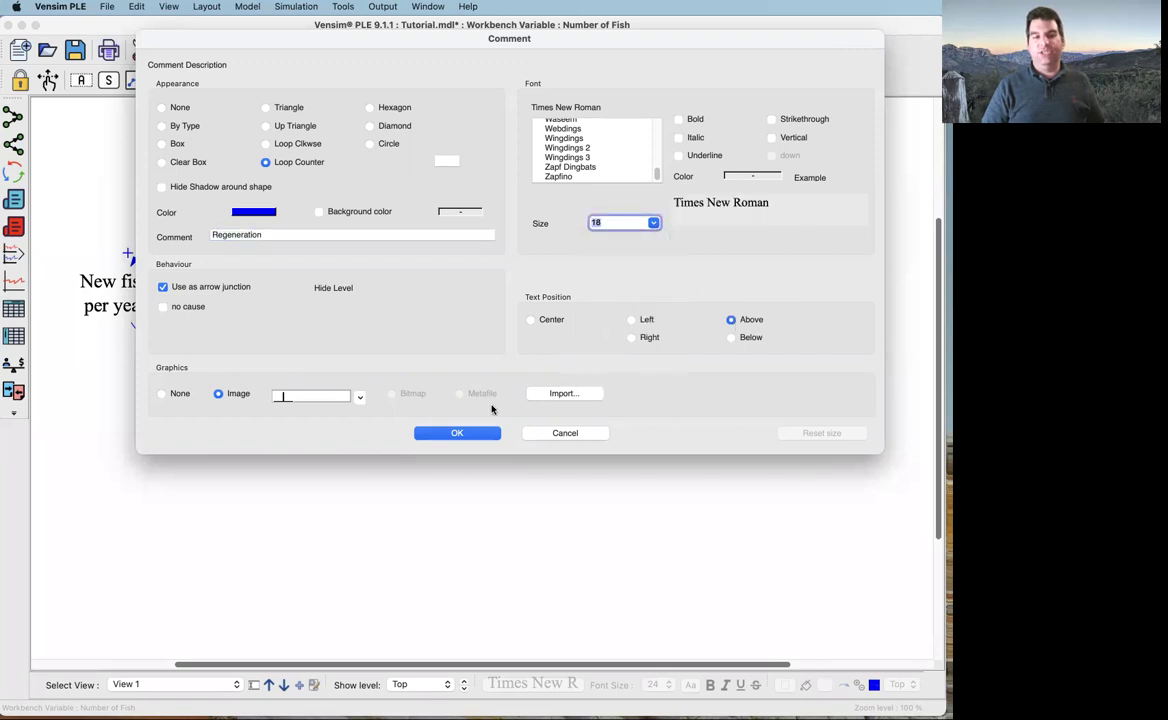
left_click(457, 432)
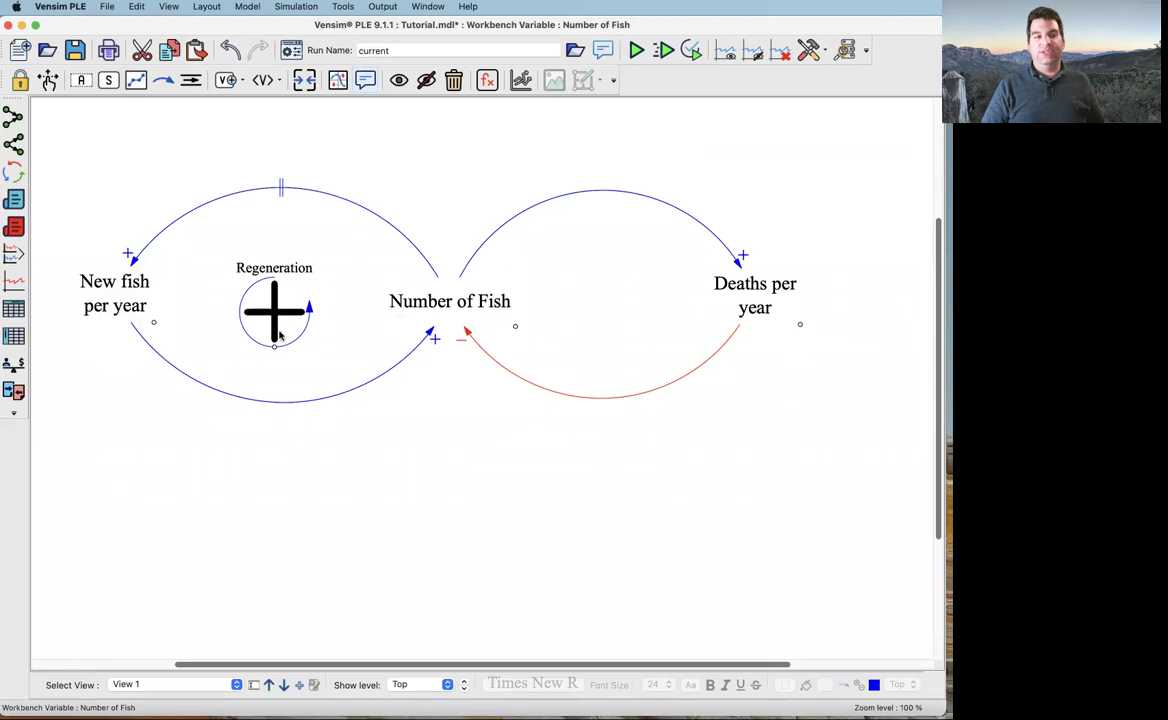
left_click_drag(273, 345, 278, 326)
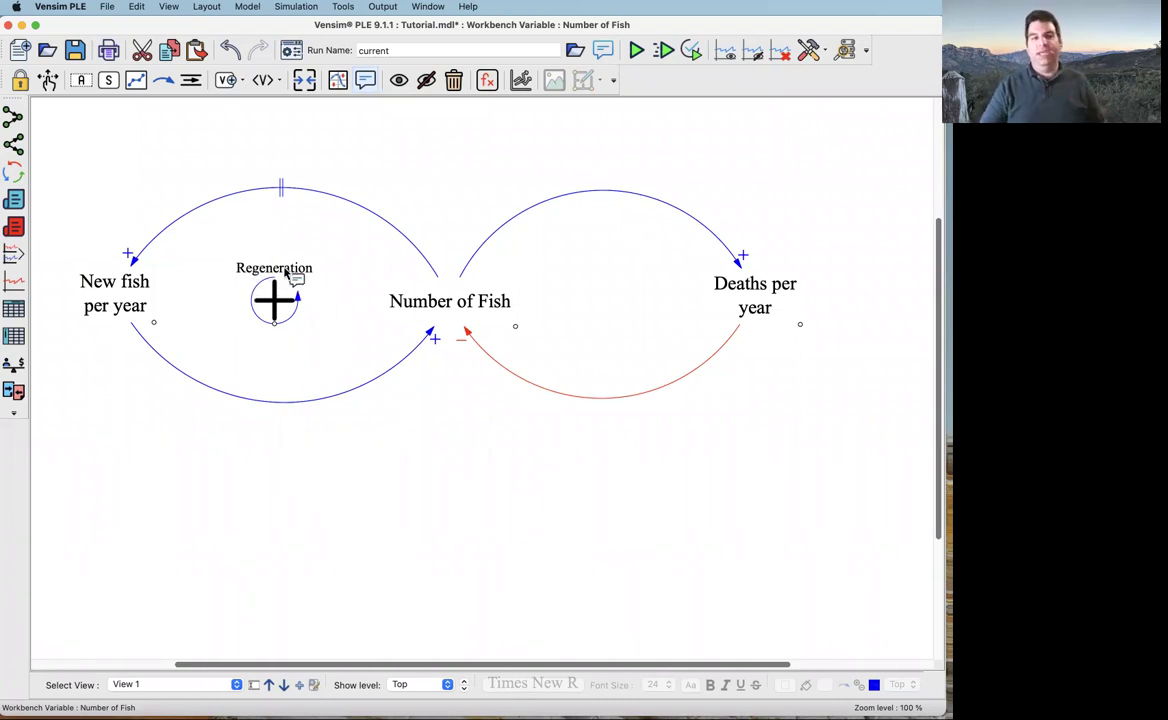
- Start a right-loop comment labelled 'Limitation', positioned above in 18-point text
left_click(619, 300)
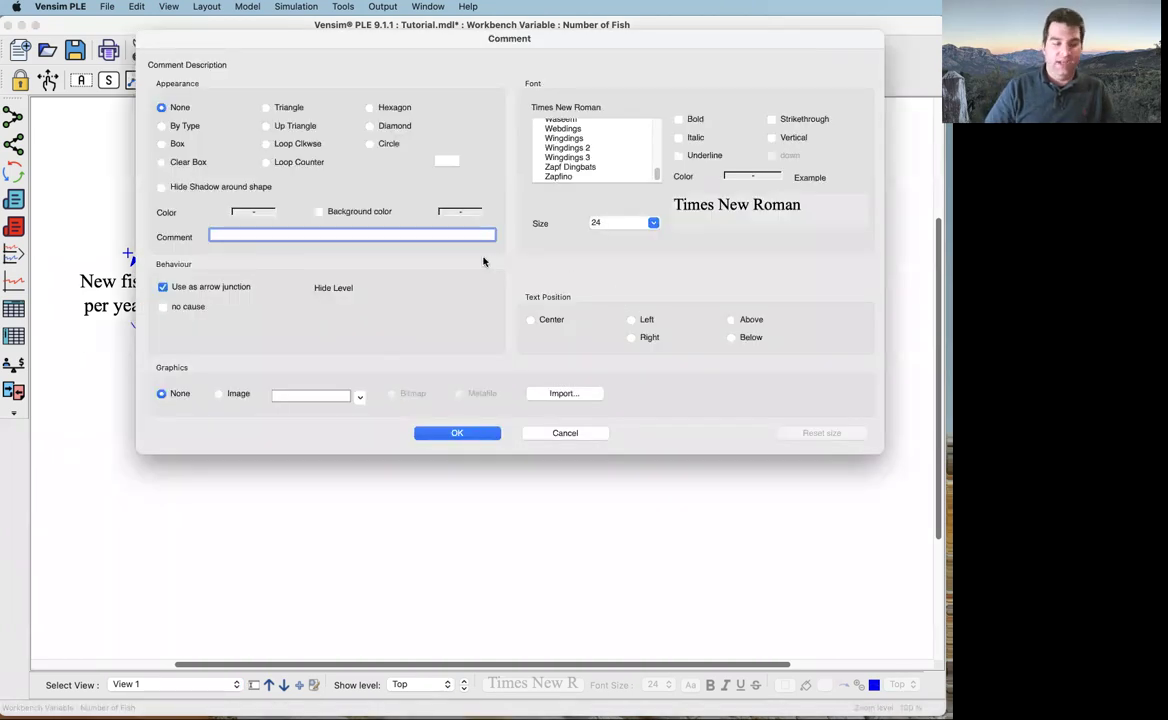
type("Limitation")
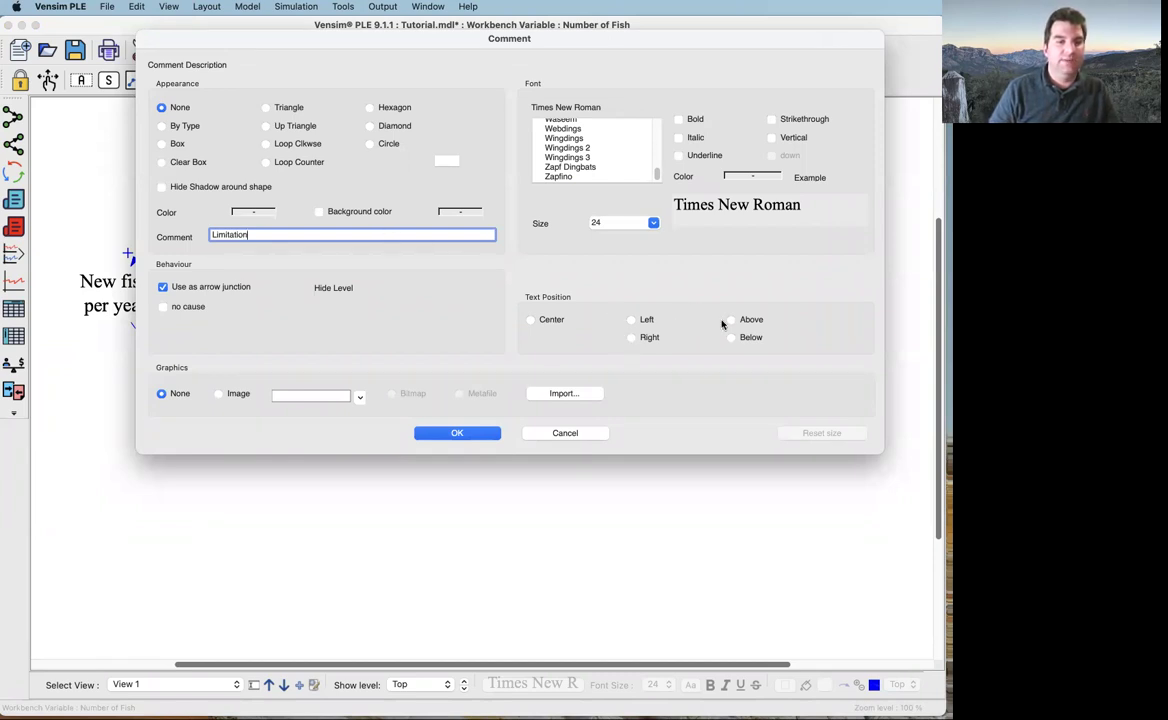
left_click(731, 320)
left_click(627, 224)
type("18")
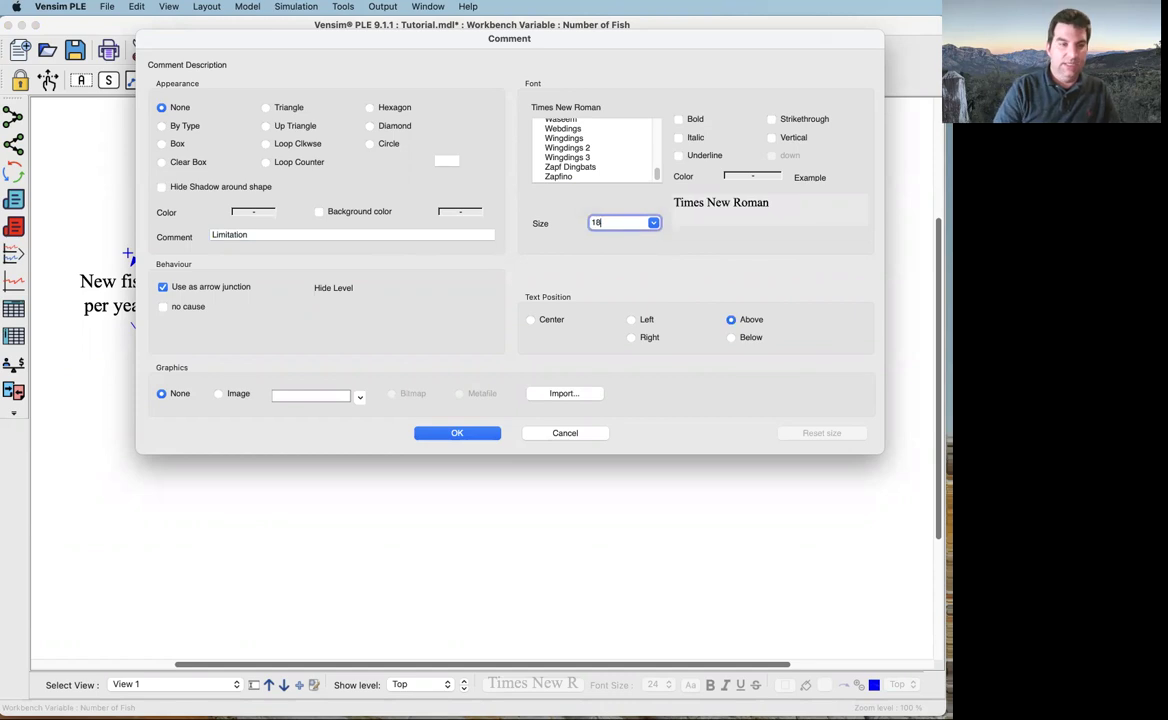
- Make it a red clockwise loop marker with a minus symbol and place it
left_click(266, 144)
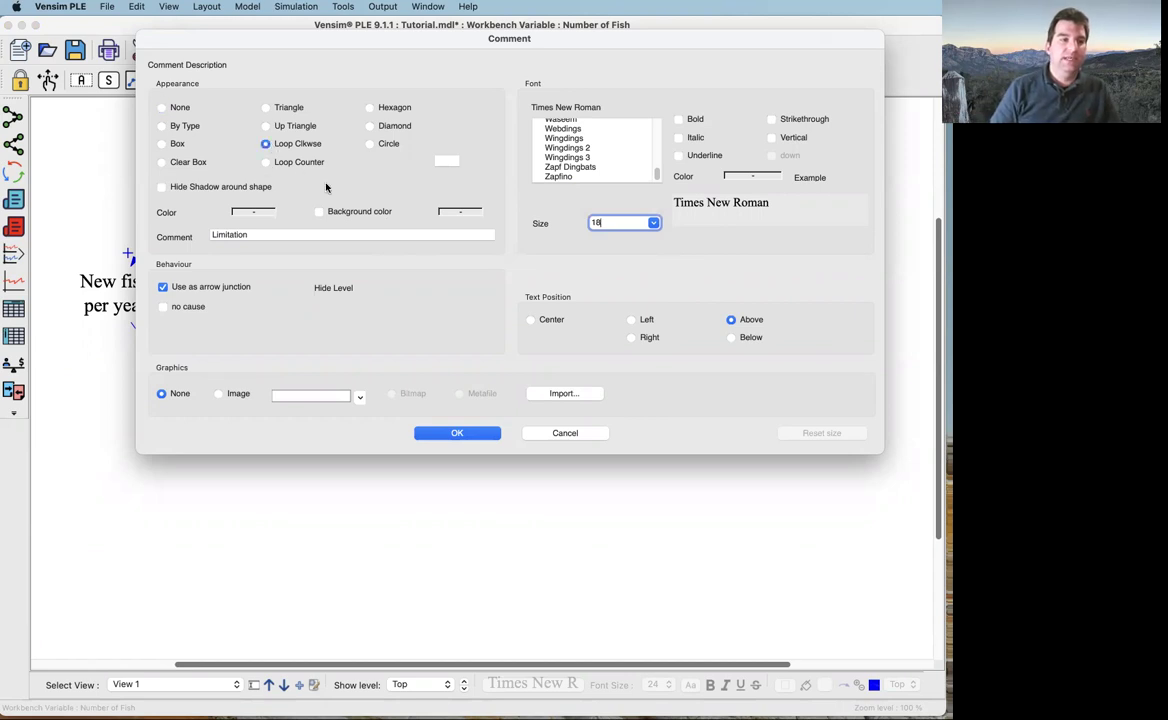
left_click(257, 217)
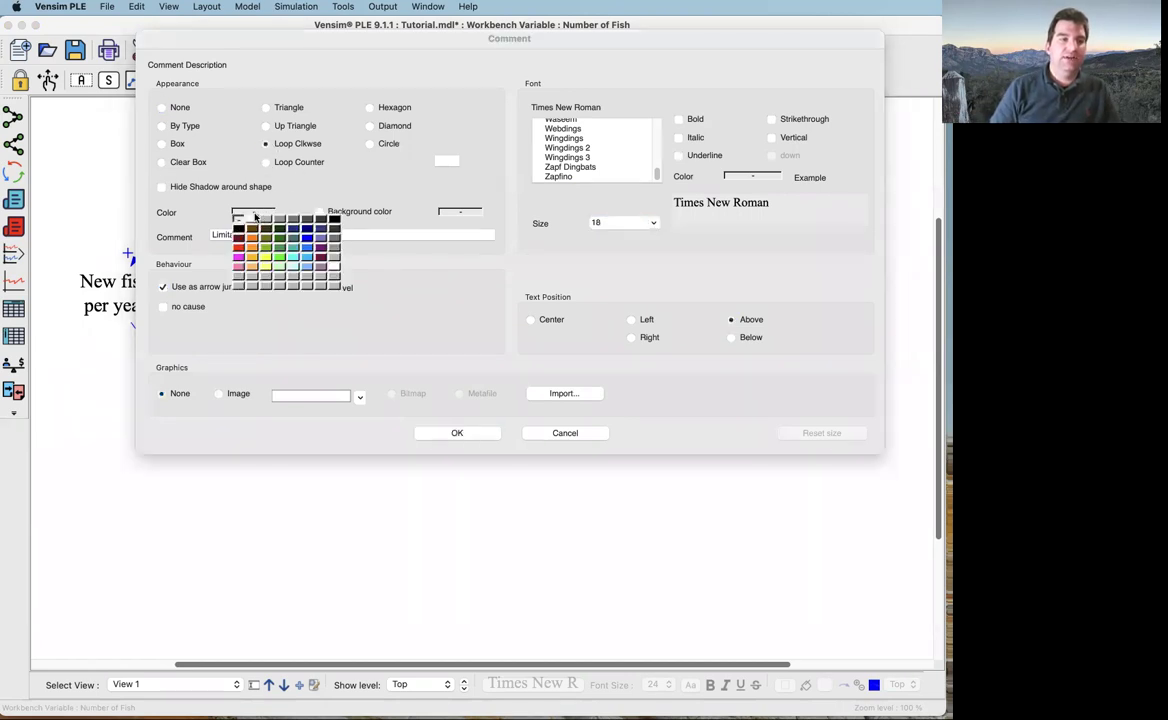
left_click(240, 247)
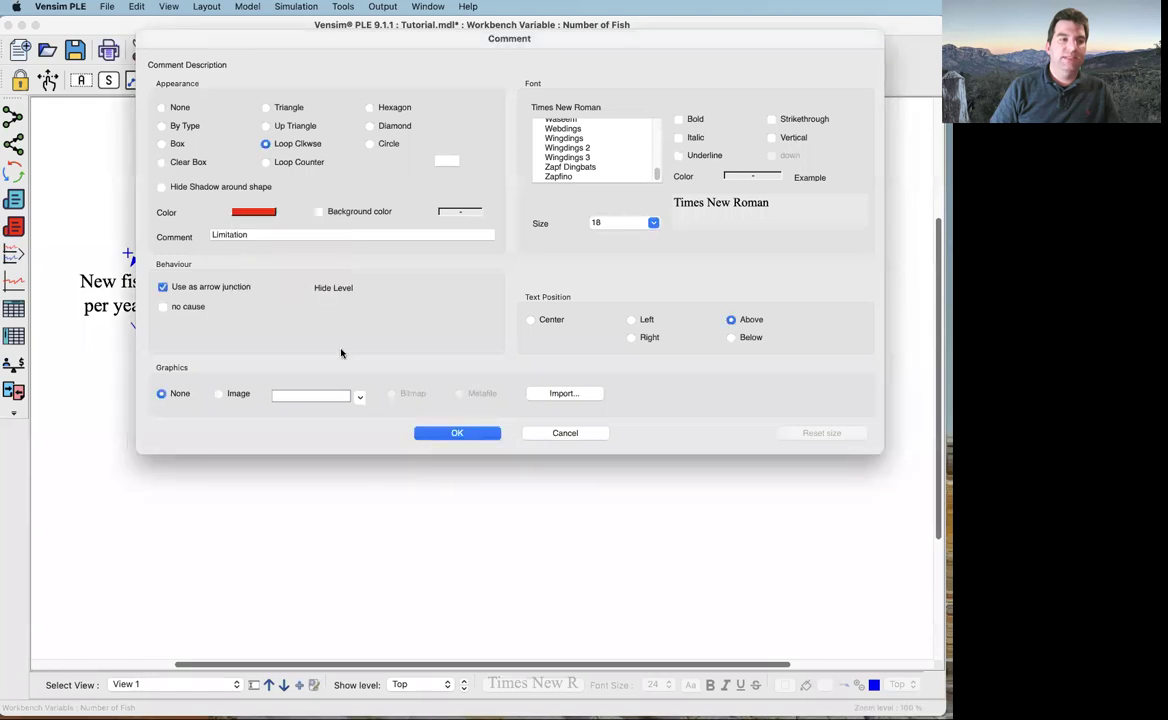
left_click(360, 398)
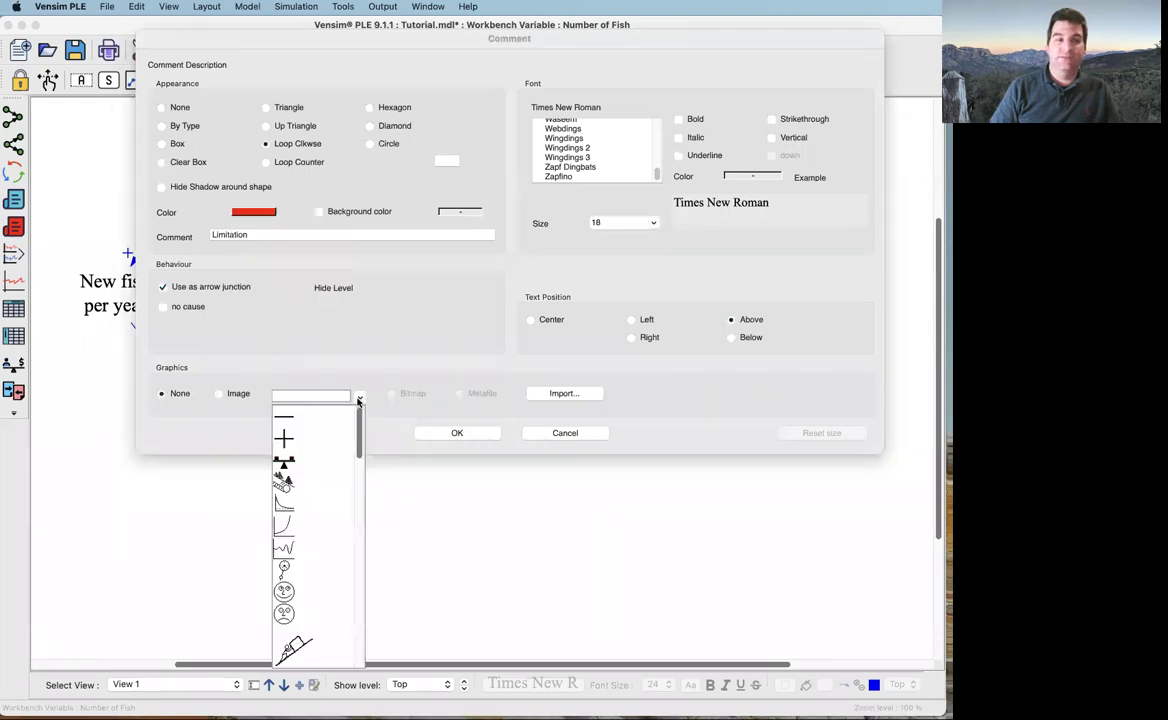
left_click(285, 414)
left_click(350, 395)
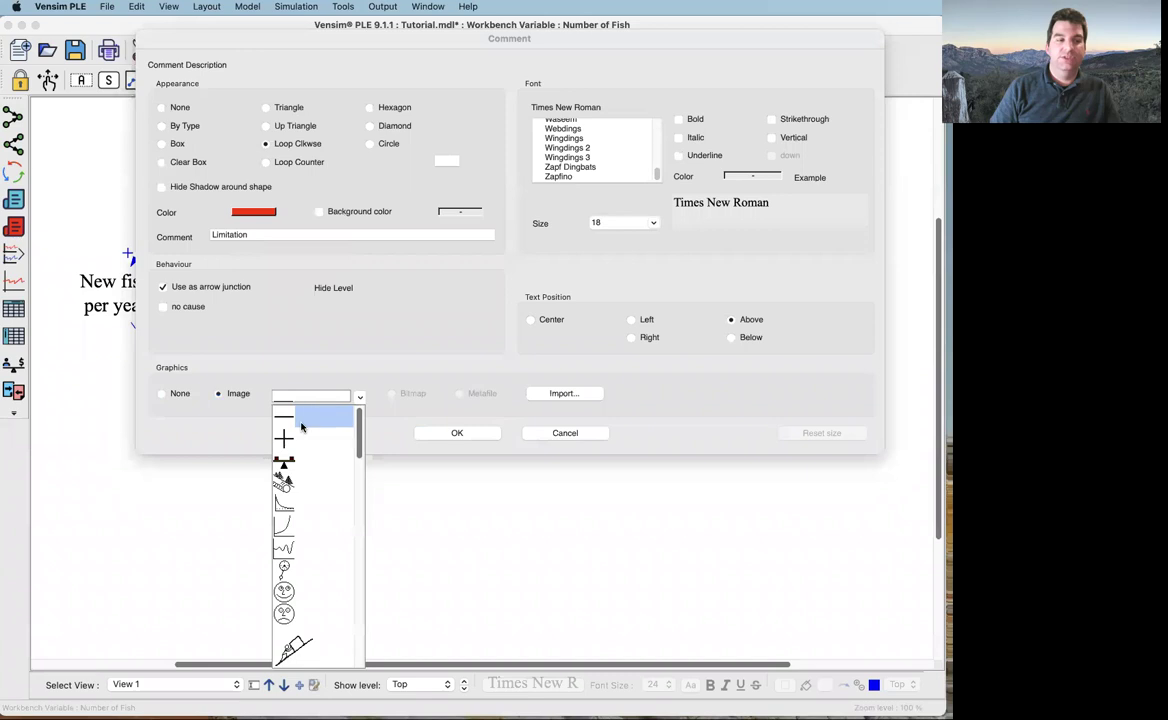
left_click(301, 419)
left_click(470, 433)
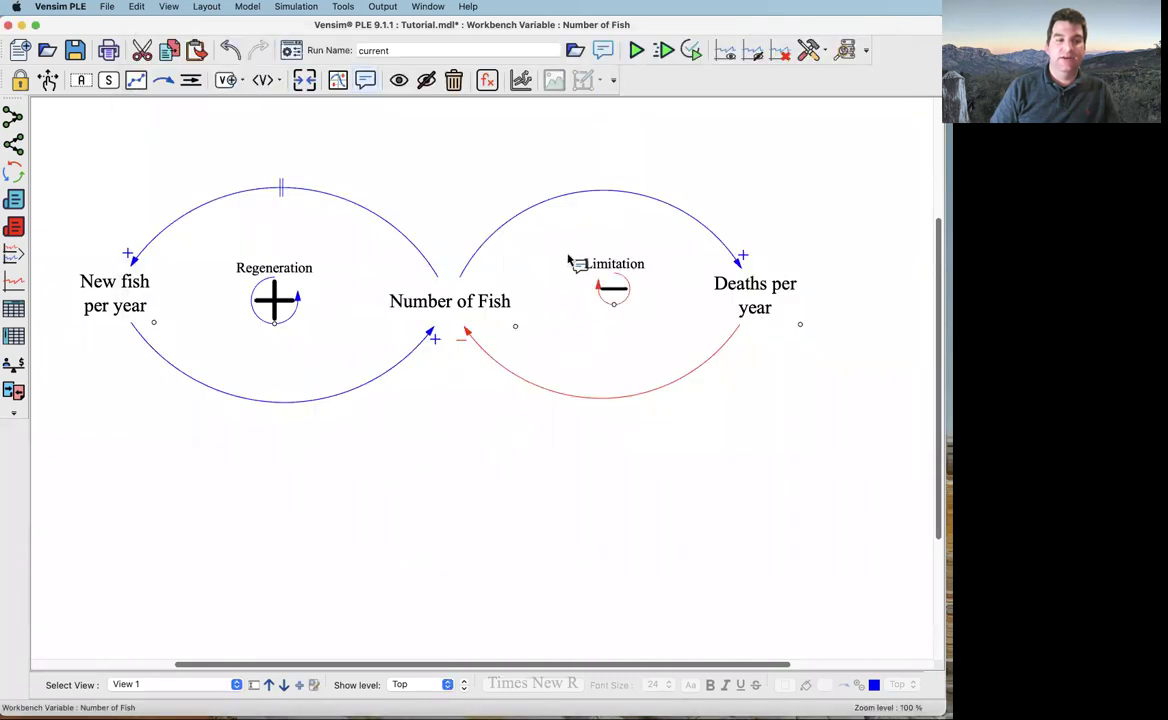
left_click(615, 291)
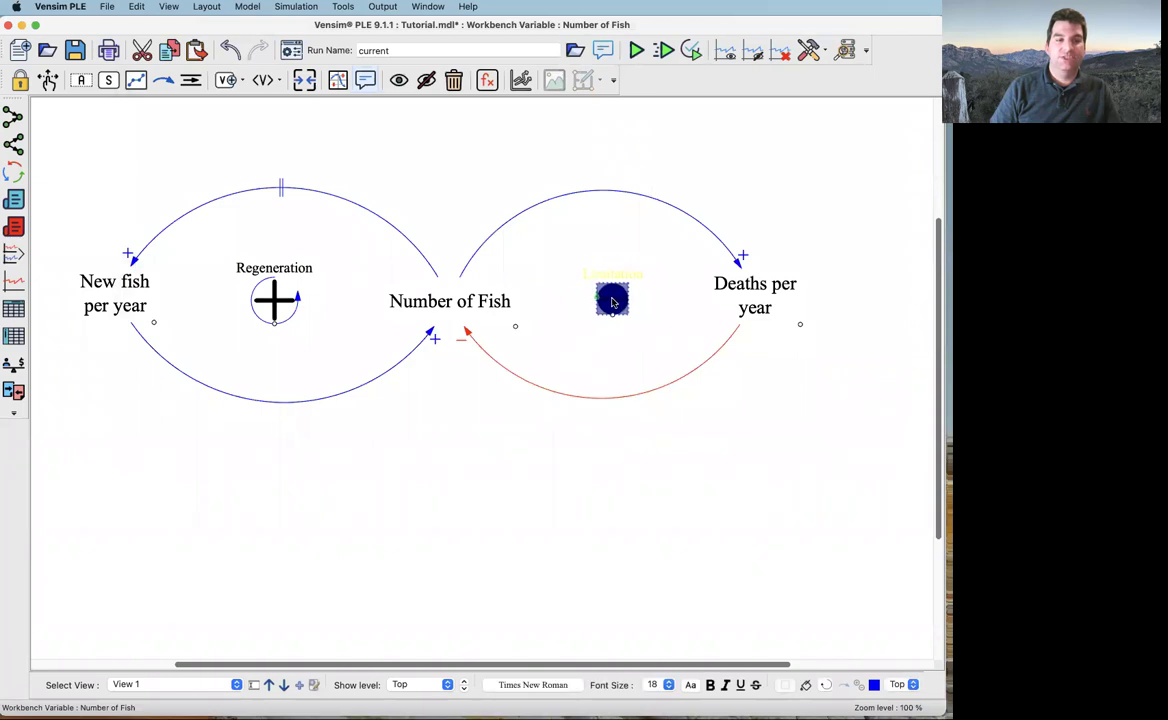
left_click(610, 322)
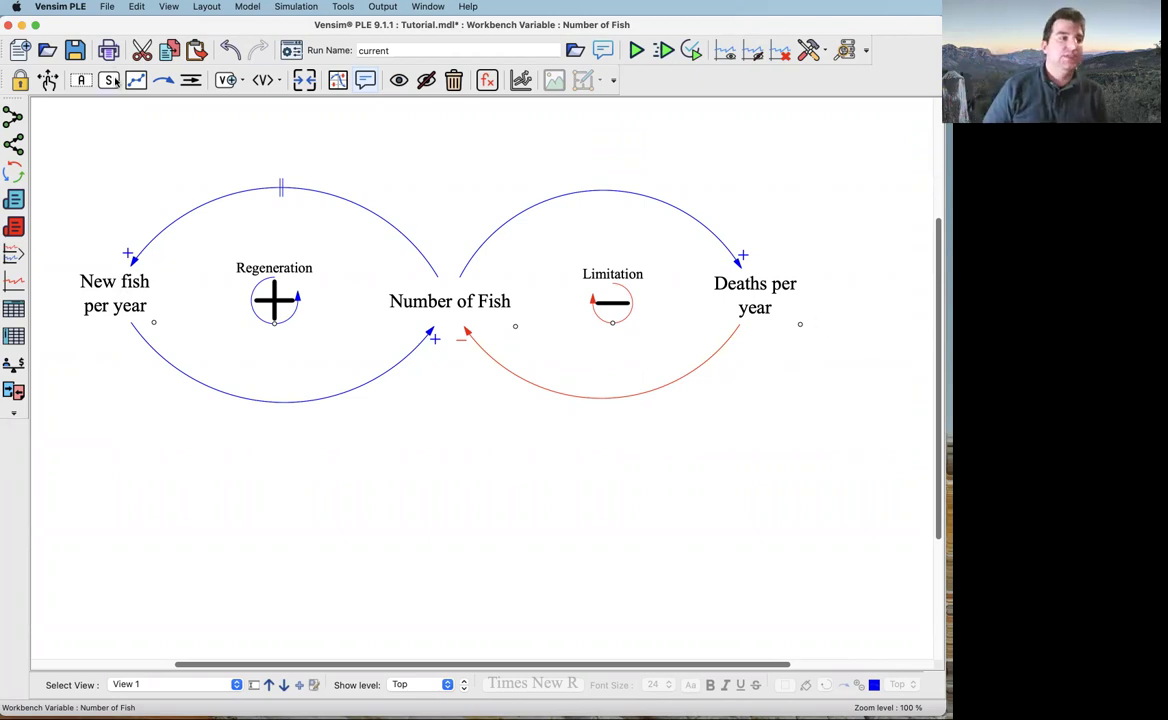
- Marquee-select the whole two-loop diagram with the Move/Size tool and copy it via Edit > Copy
left_click(48, 80)
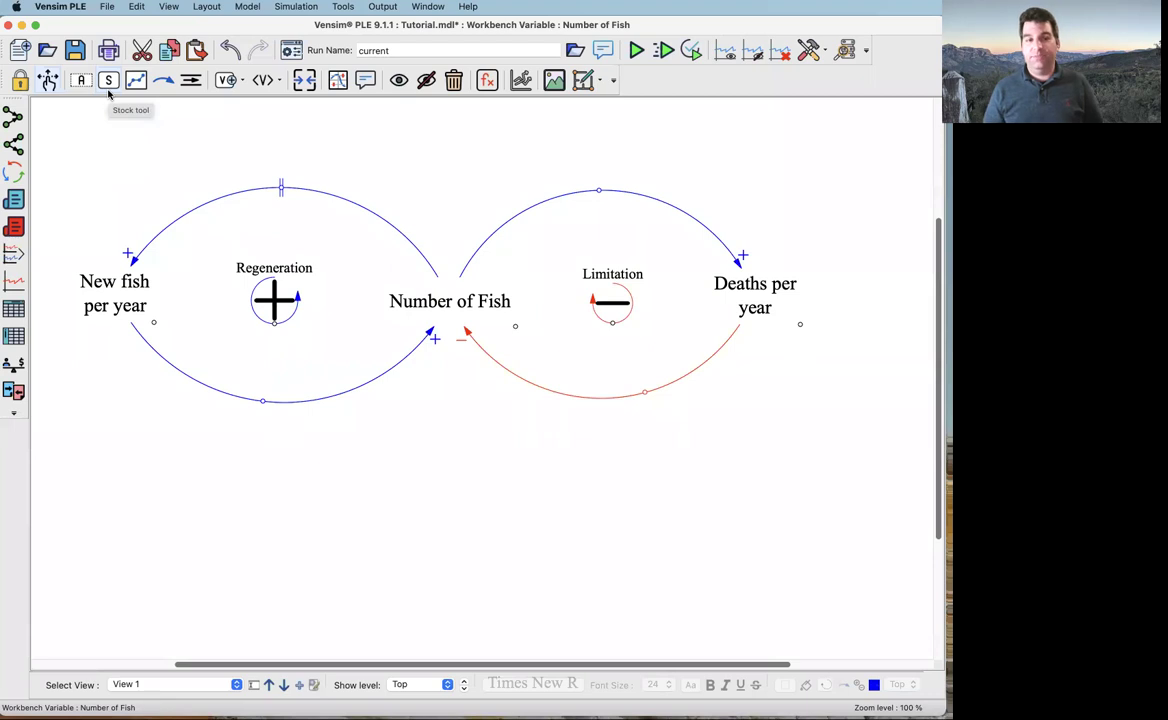
left_click_drag(60, 152, 563, 366)
left_click_drag(615, 398, 844, 438)
left_click(48, 82)
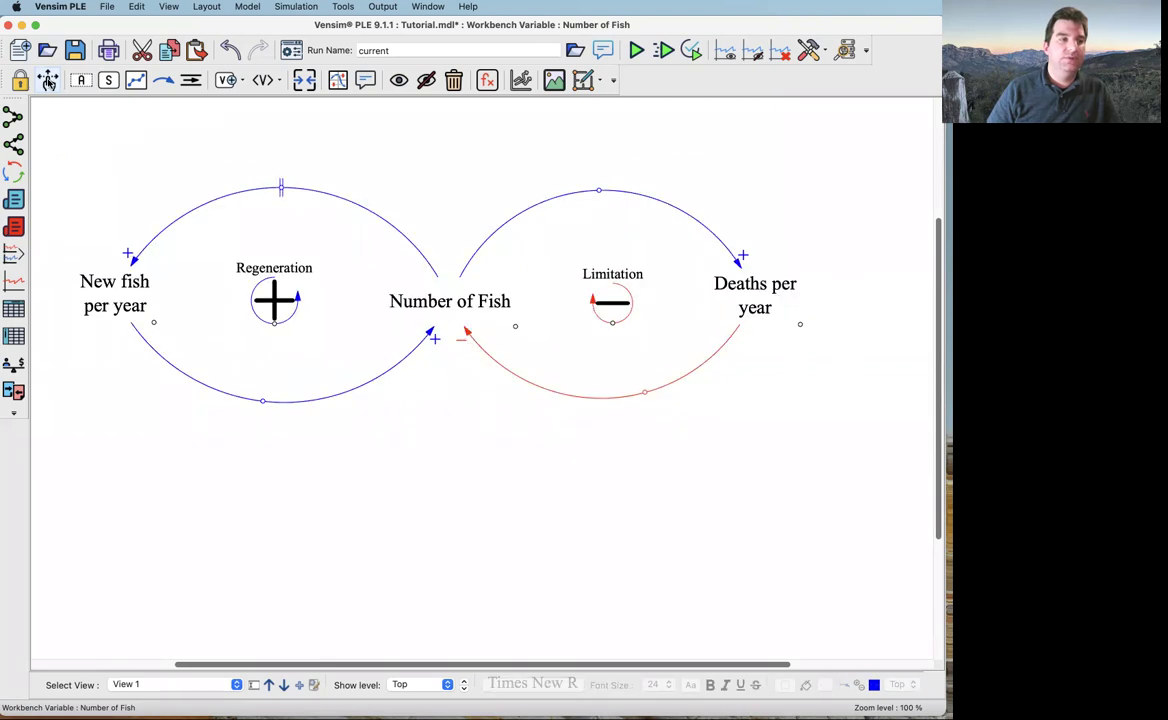
left_click_drag(64, 156, 818, 430)
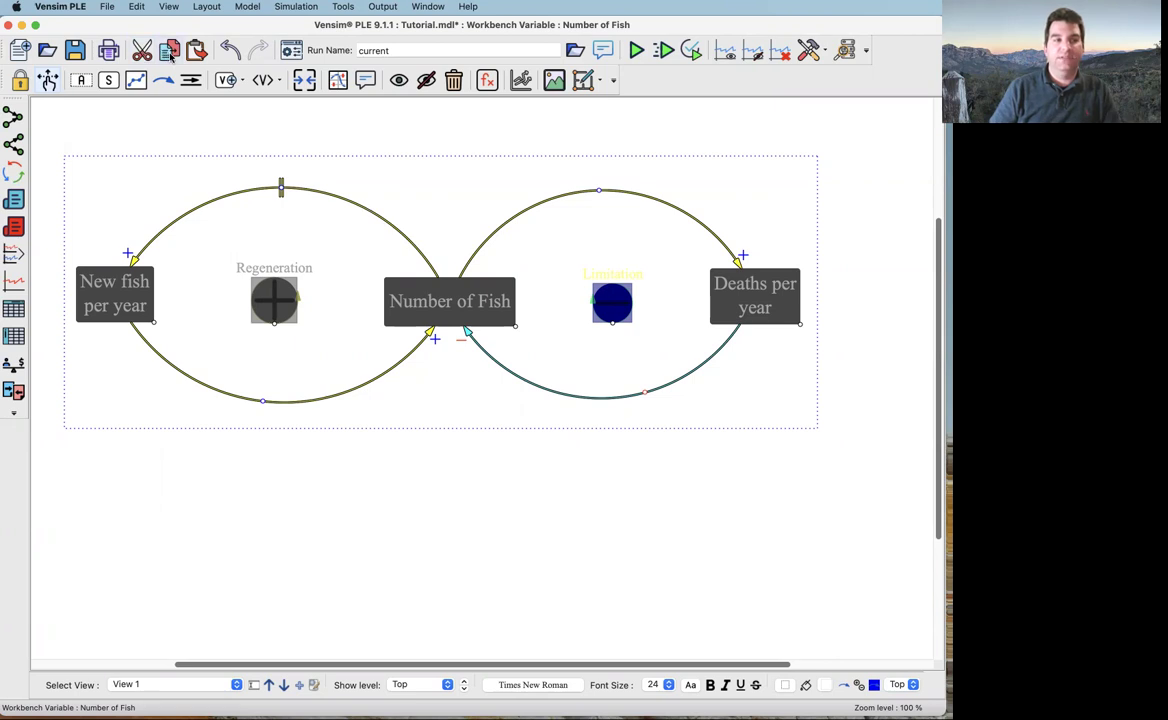
left_click(134, 7)
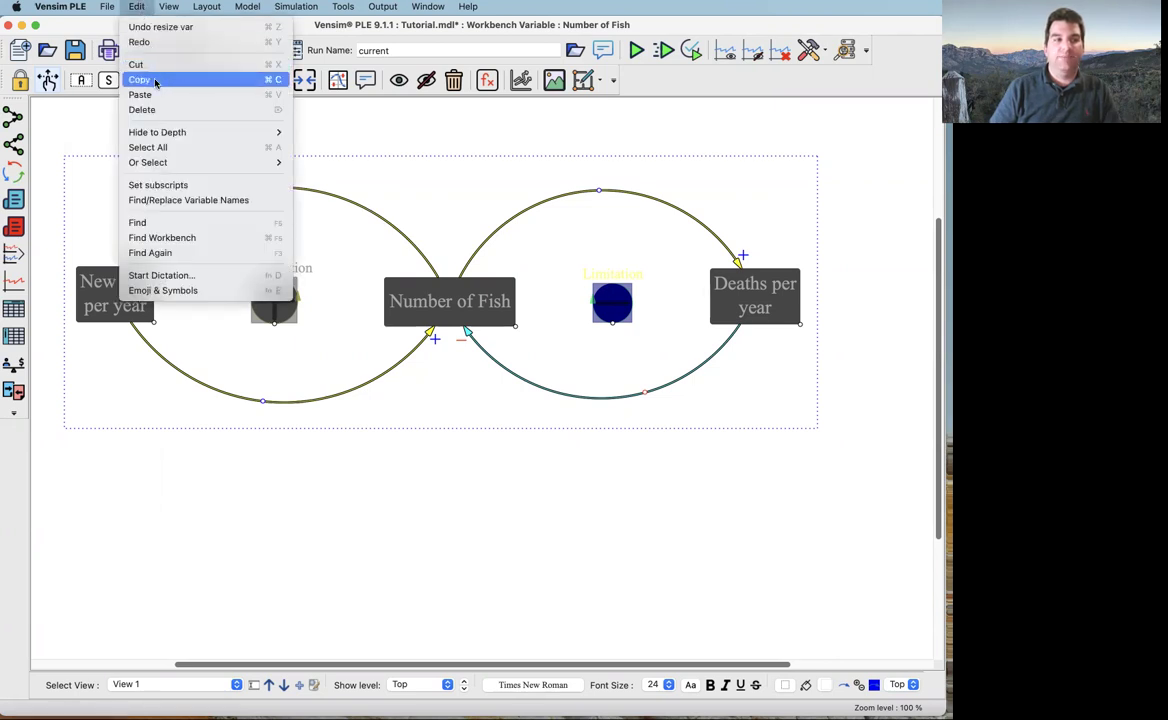
left_click(282, 84)
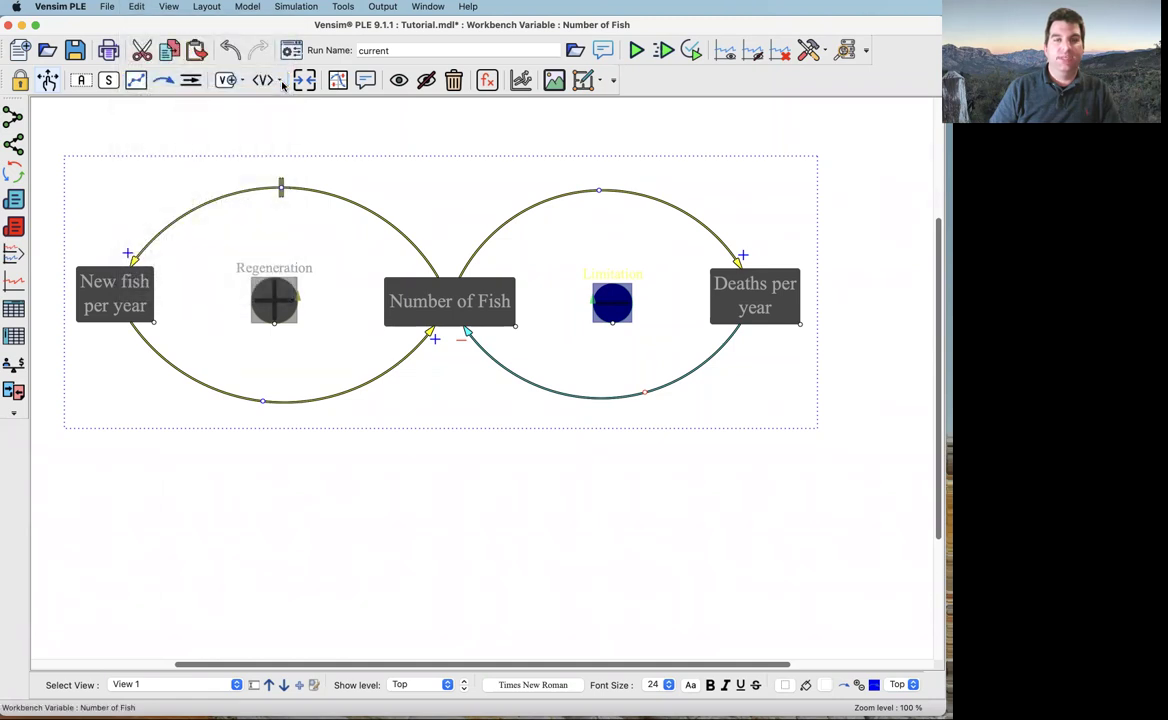
- Paste the copied fish diagram into a blank Word document
key("super+Tab")
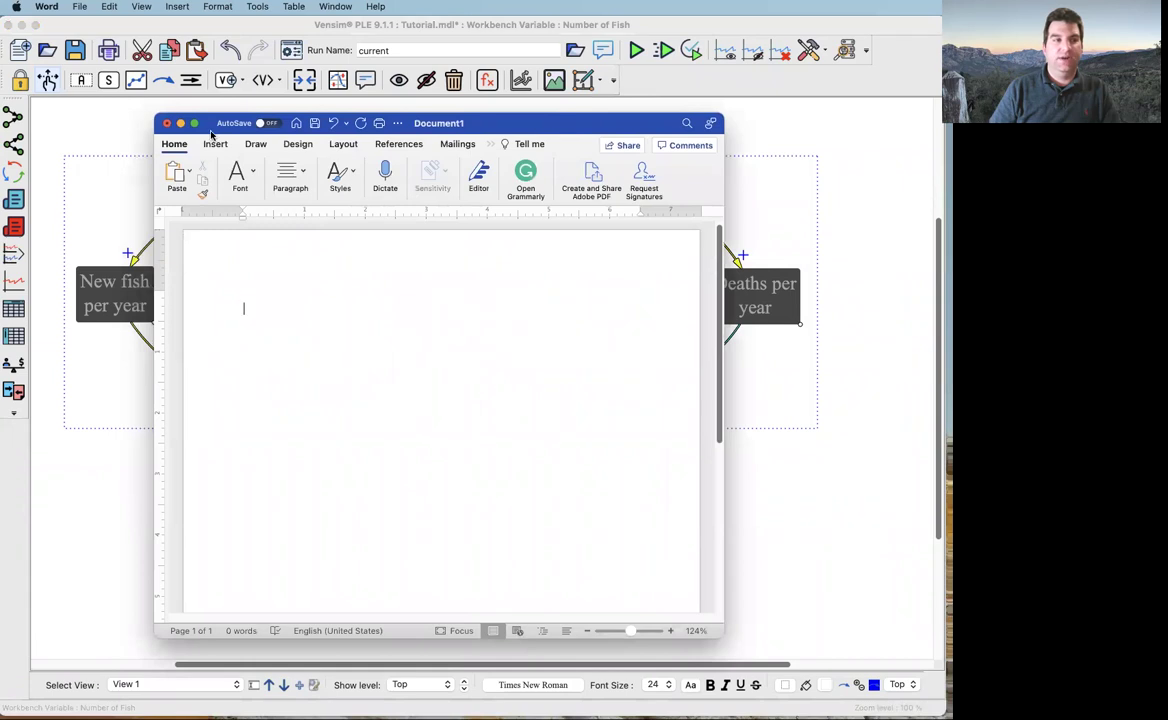
left_click(108, 7)
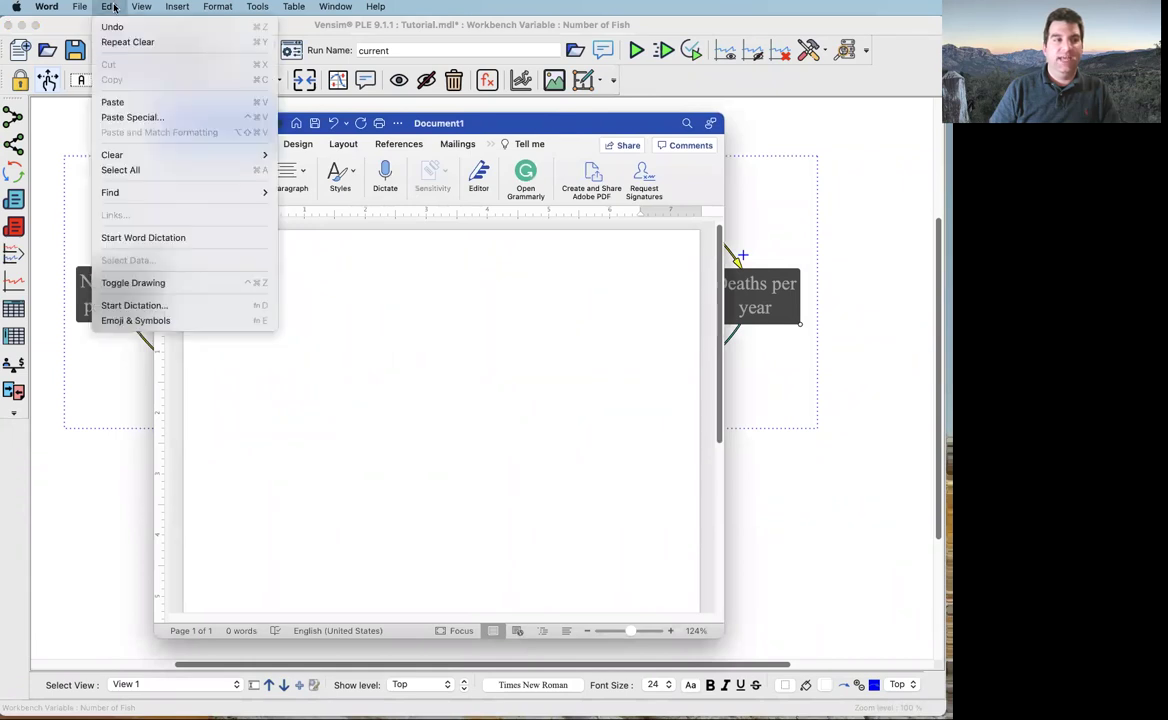
left_click(128, 101)
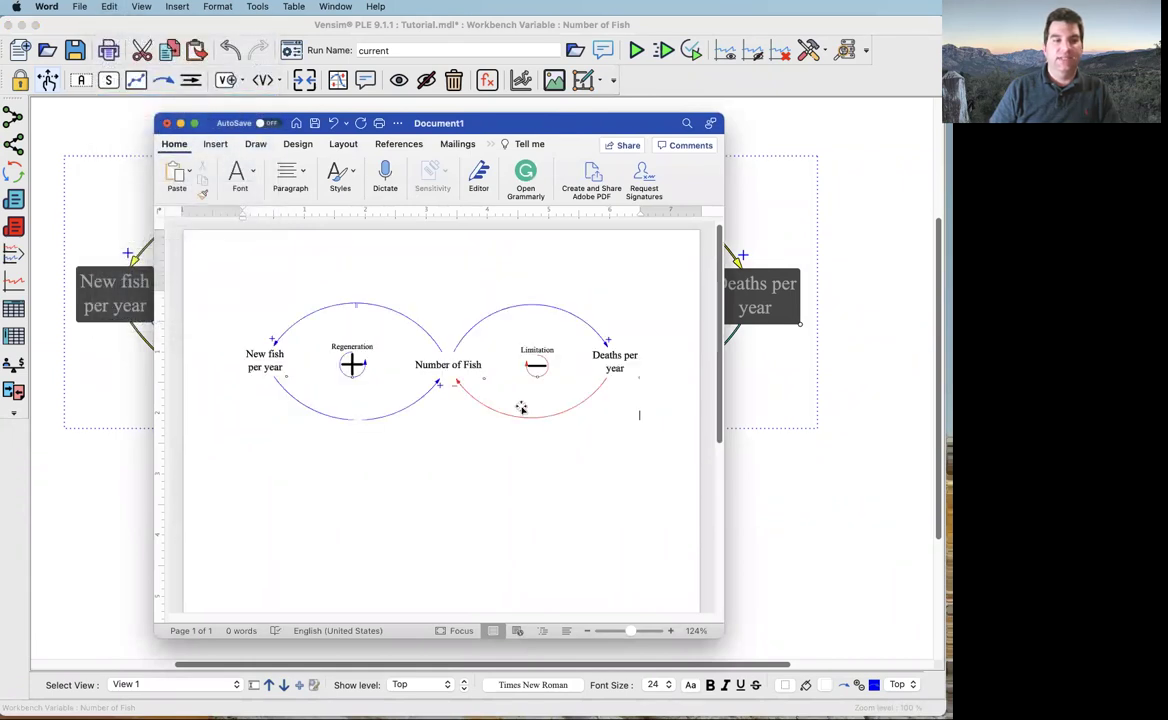
left_click(521, 407)
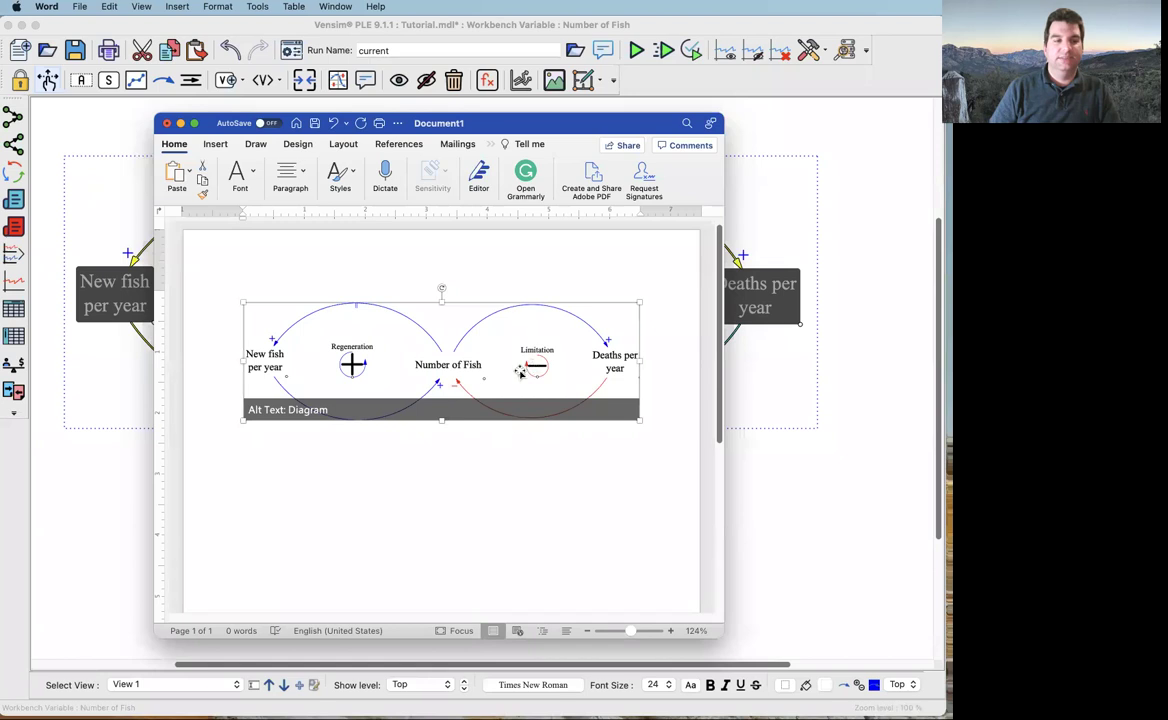
- Widen the Word window and shrink the picture to about 7.8 inches to fit the page
key("super+a")
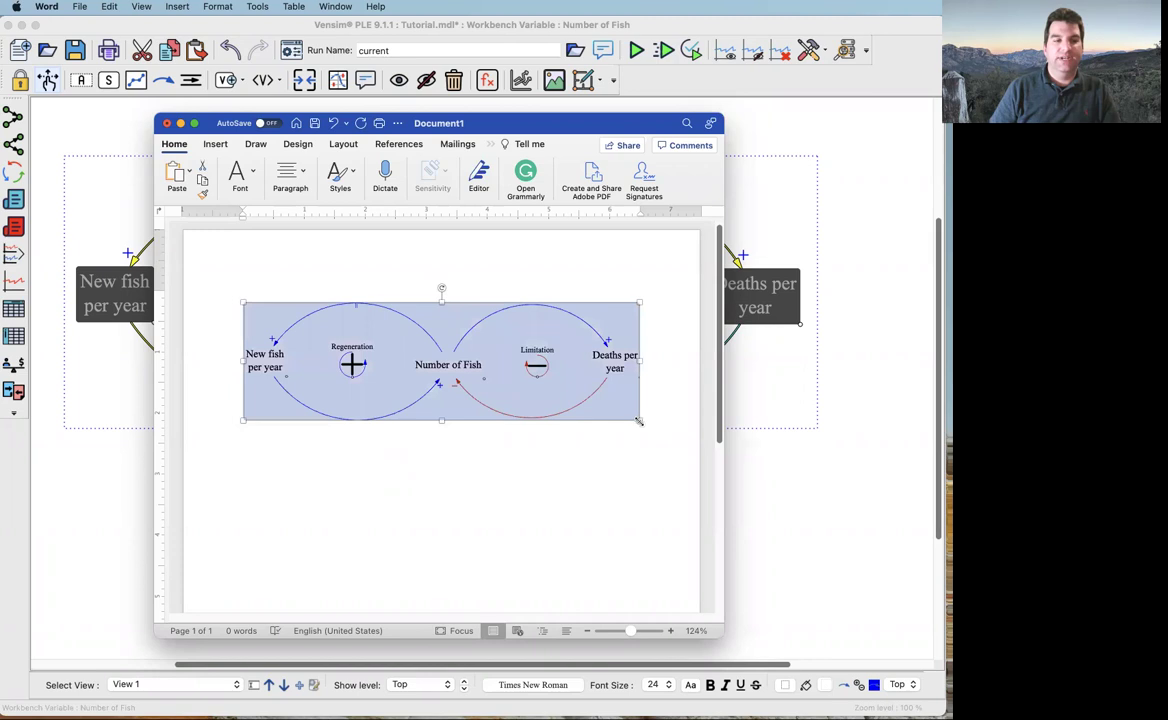
left_click_drag(641, 420, 818, 618)
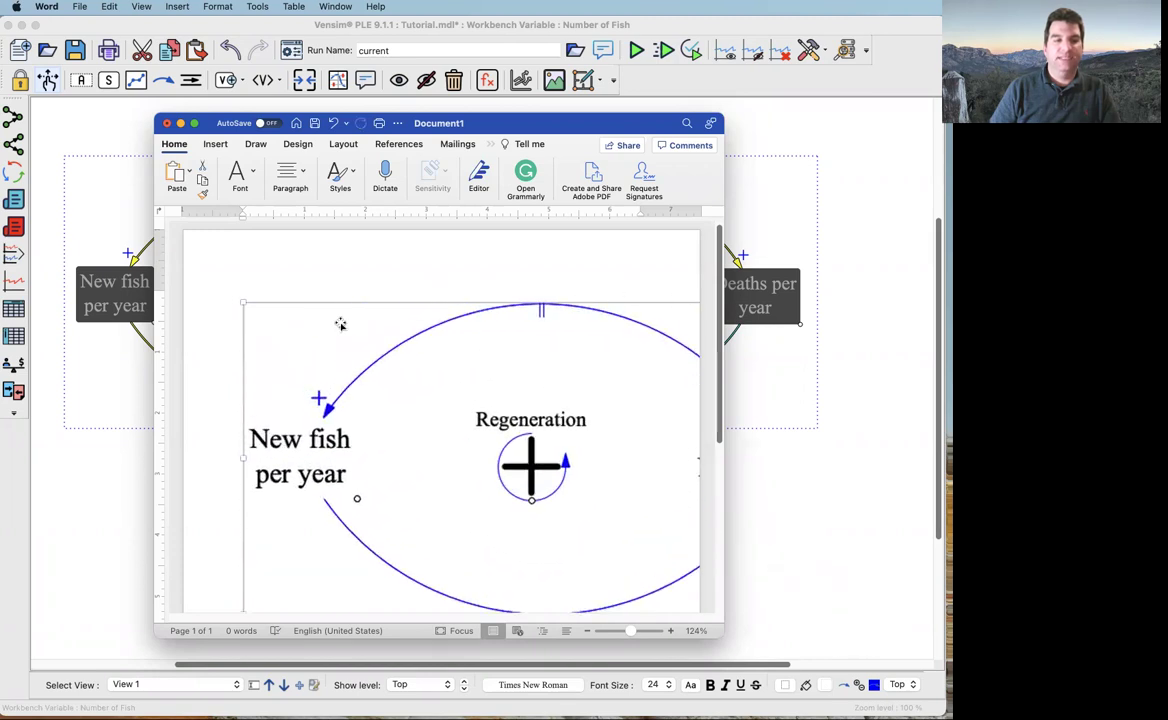
left_click_drag(241, 298, 655, 492)
left_click_drag(634, 416, 607, 386)
key("Escape")
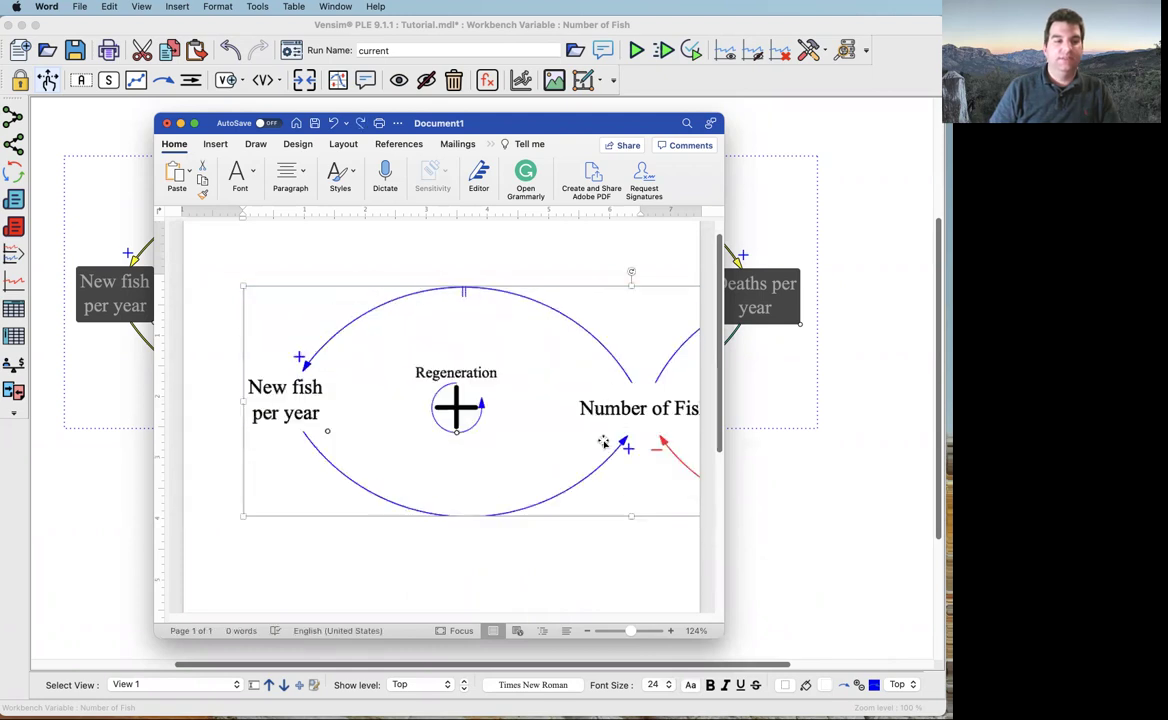
left_click_drag(238, 283, 544, 485)
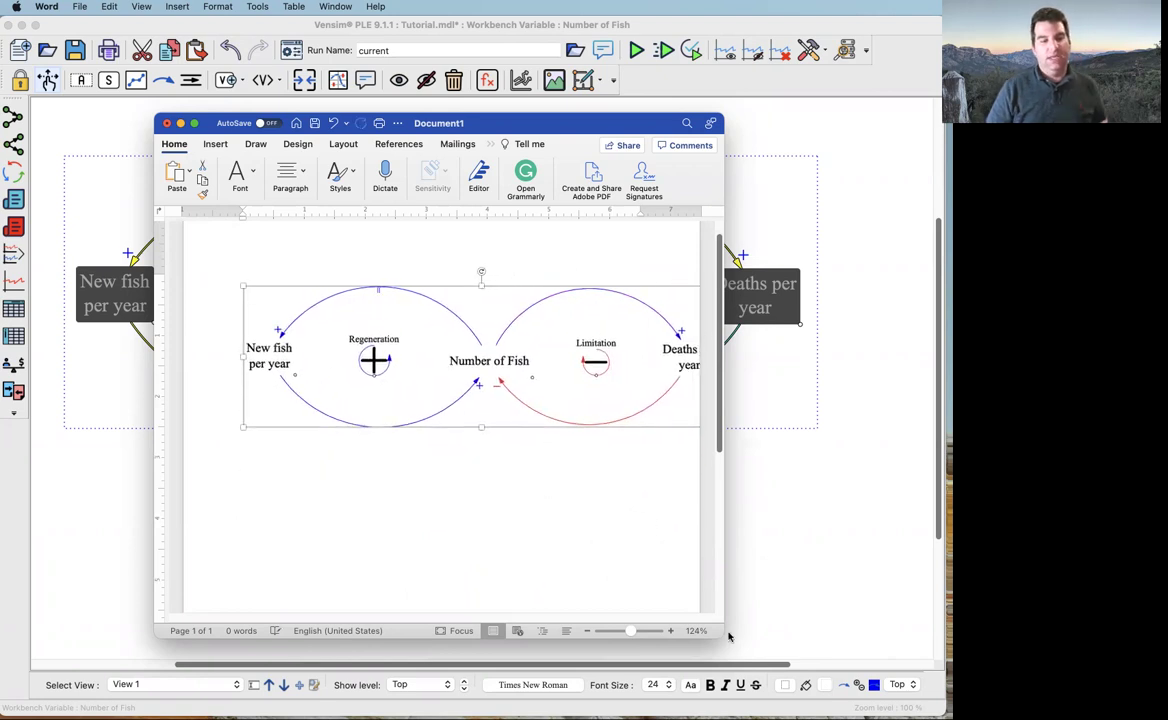
left_click_drag(723, 637, 822, 646)
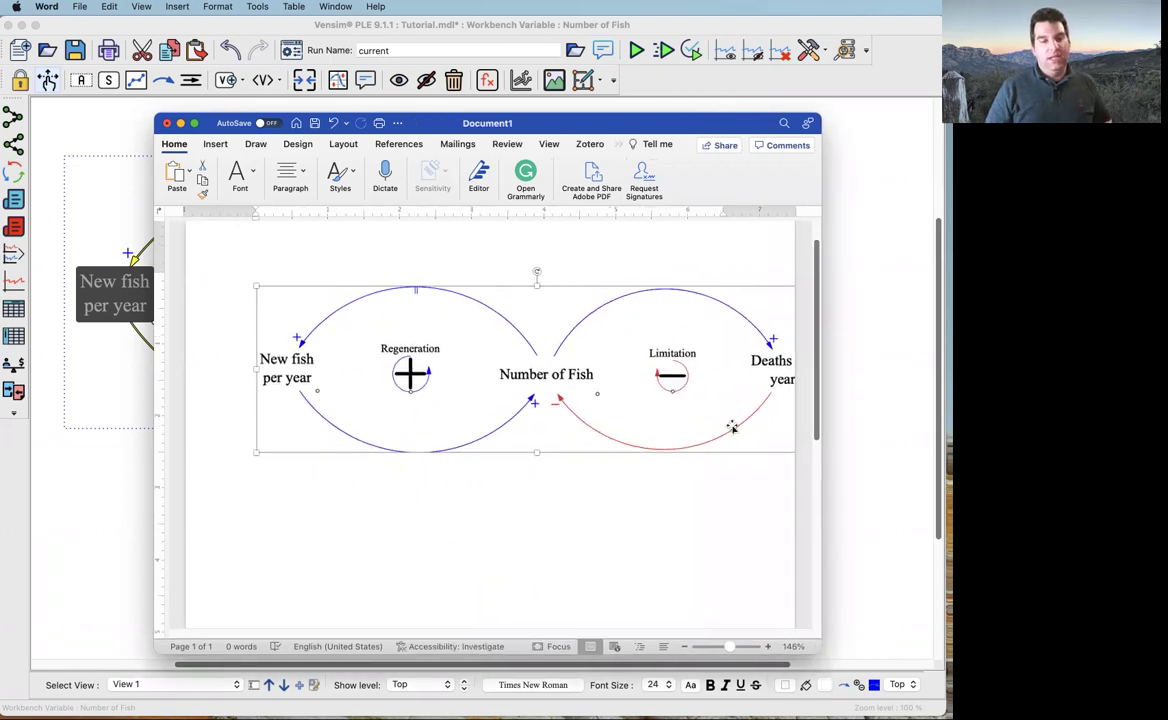
left_click_drag(256, 451, 298, 330)
key("super+a")
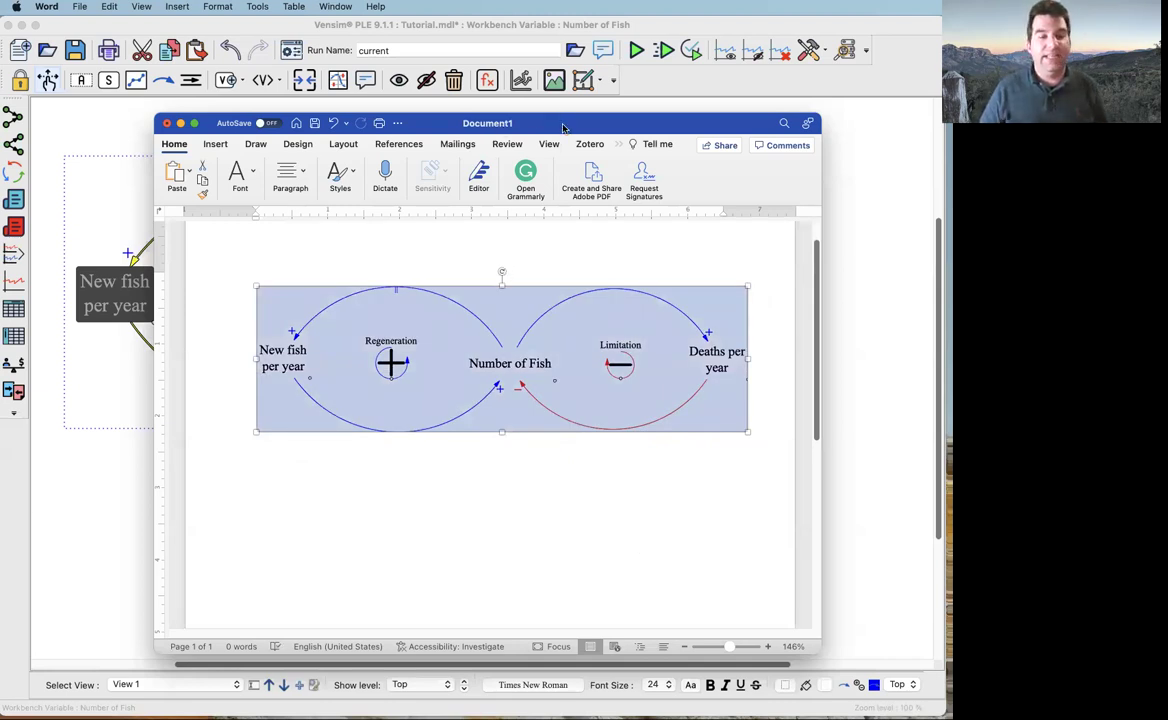
- Minimize Word and select the three blue links, starting with the upper Regeneration link
double_click(508, 121)
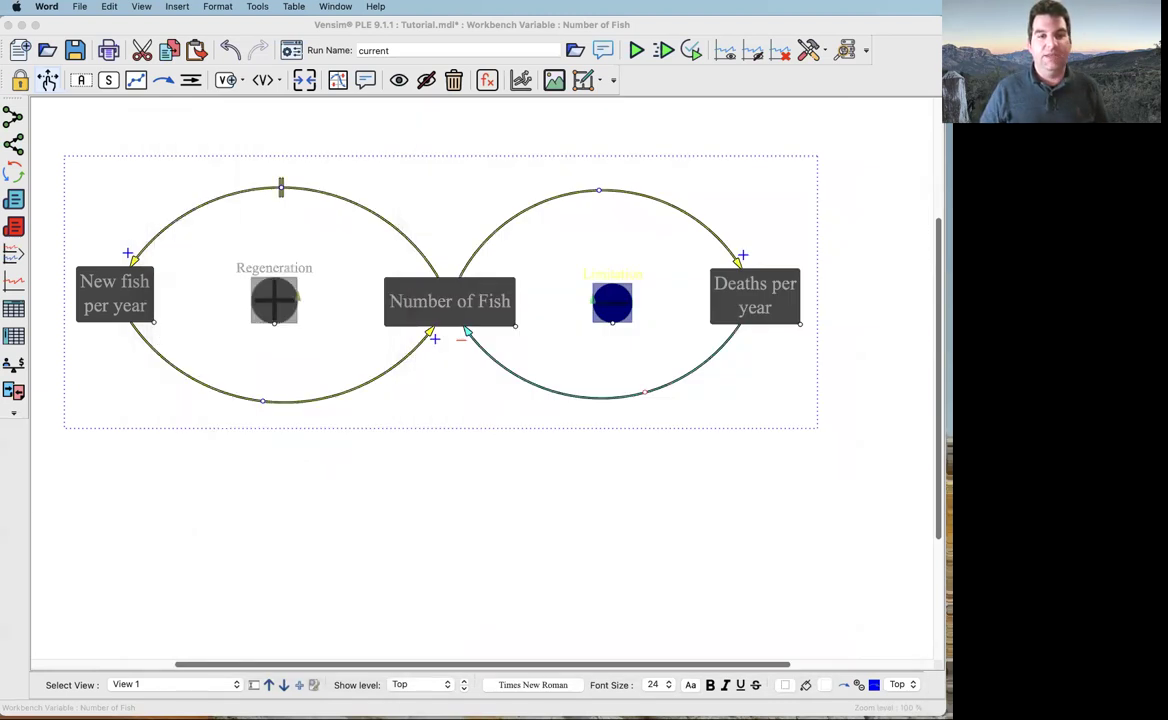
left_click(524, 524)
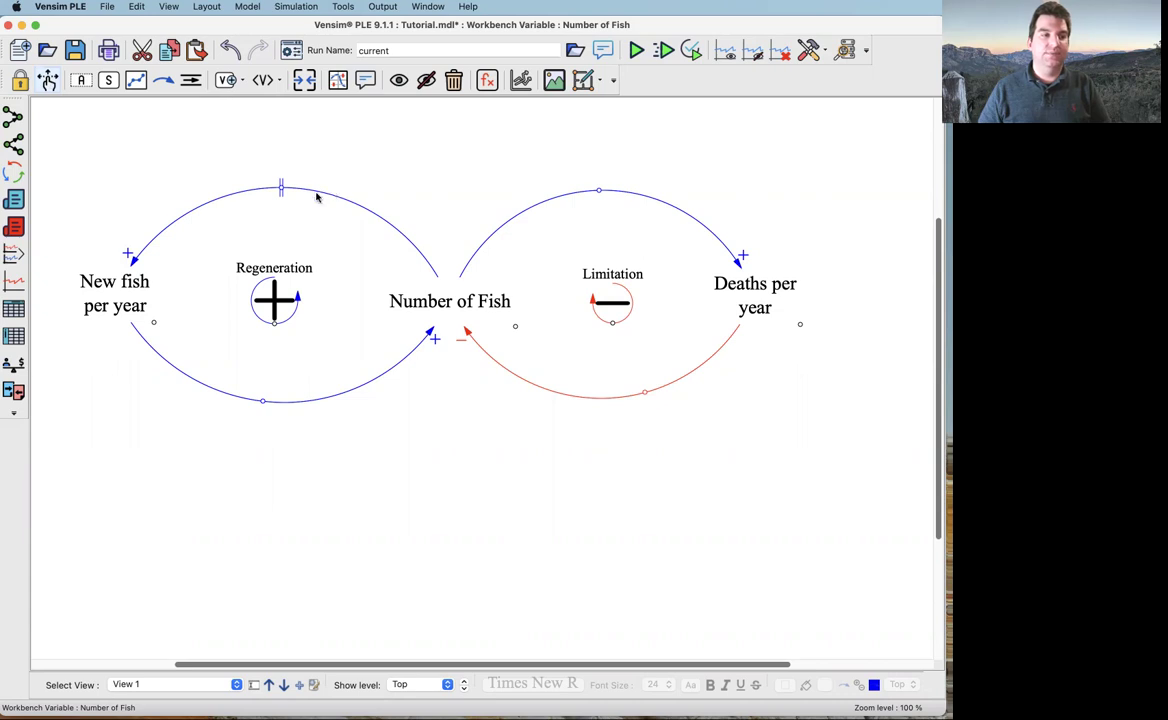
left_click(280, 187)
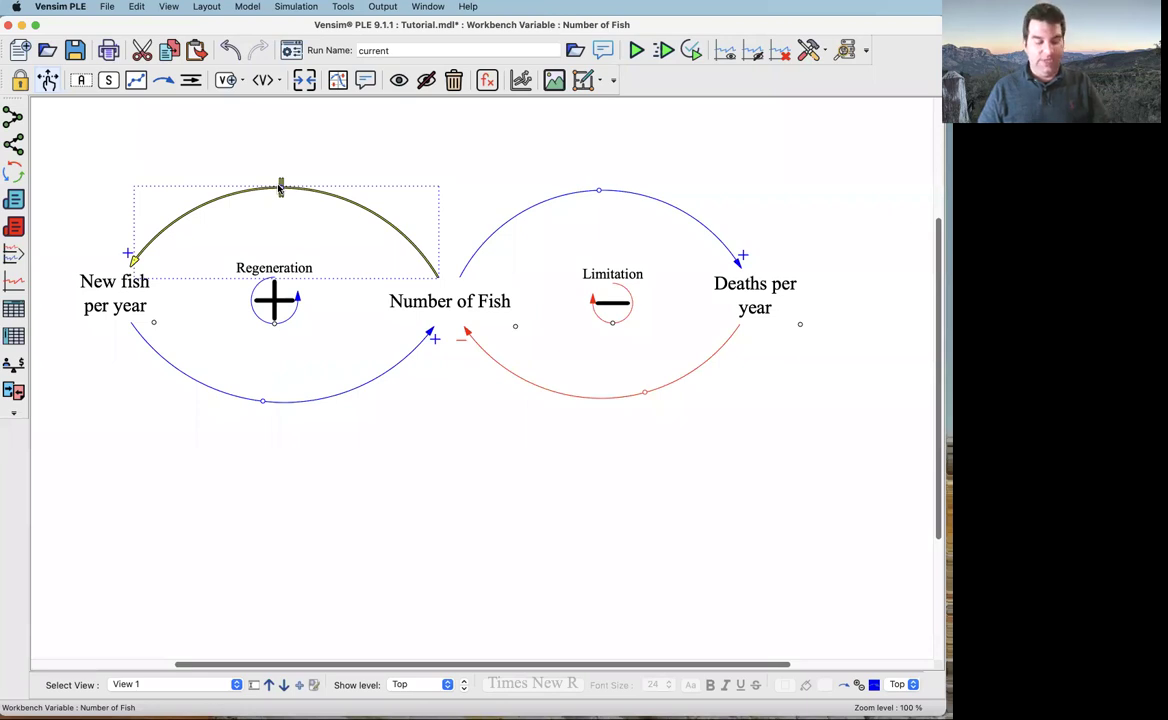
left_click(598, 191, "shift")
left_click(263, 402, "shift")
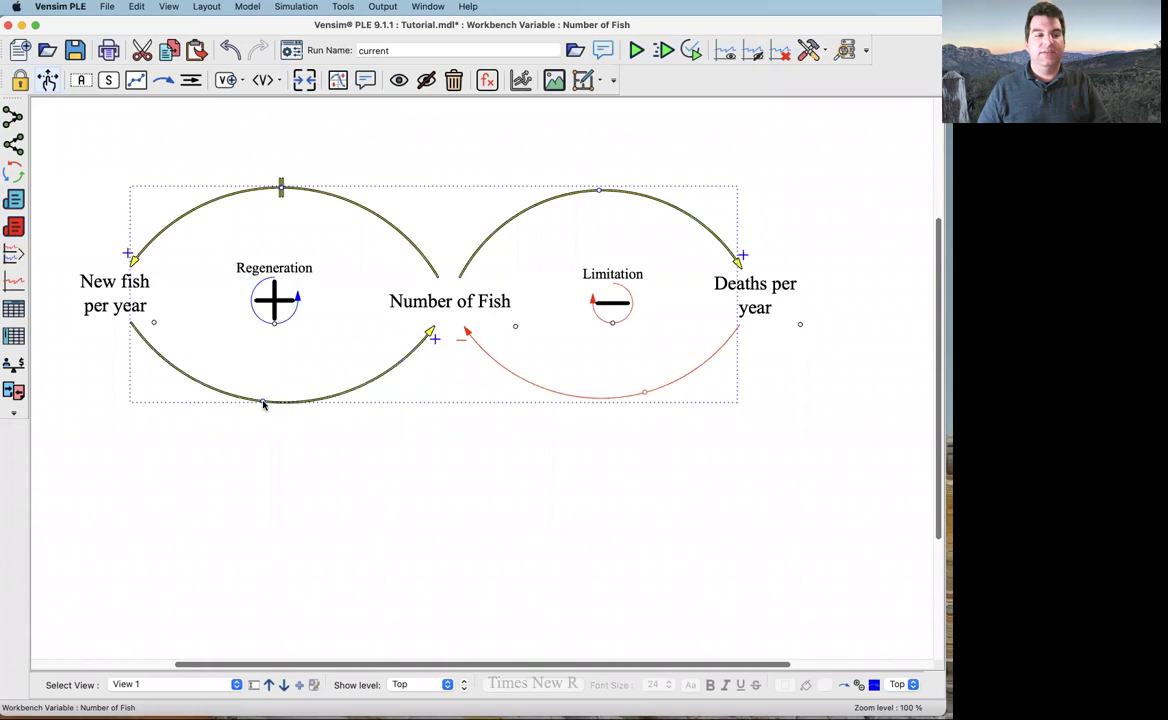
- Recolour the three selected blue links and their plus signs magenta, leaving the negative link red
left_click(874, 686)
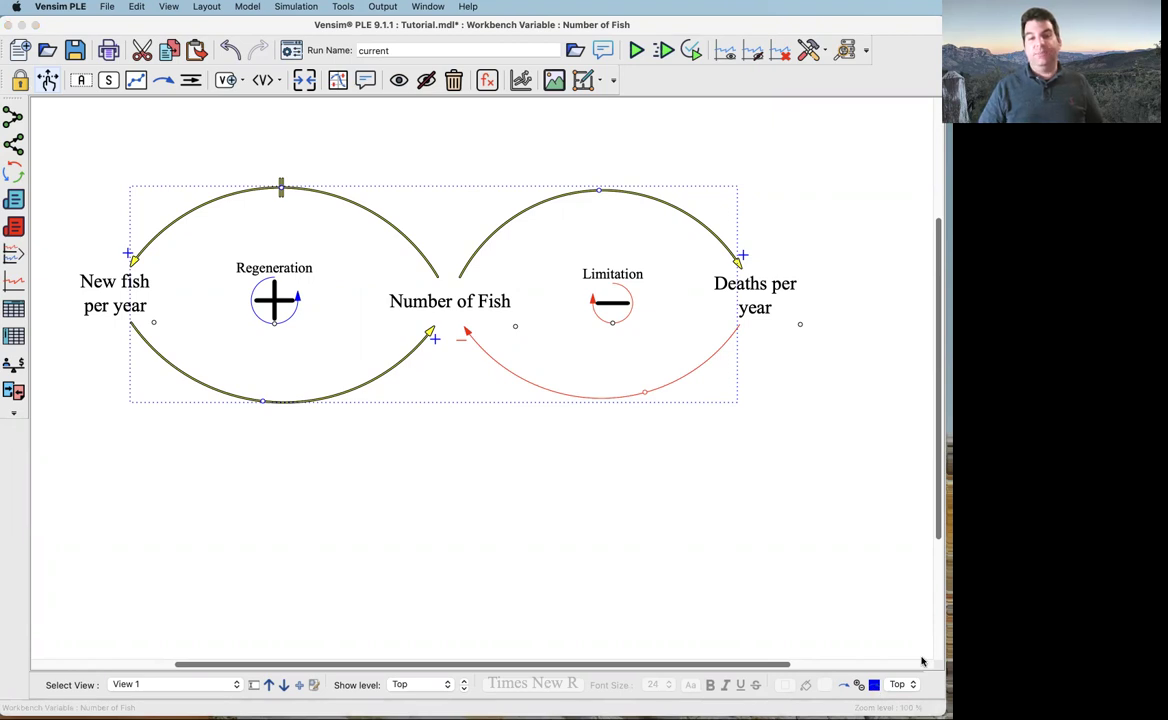
left_click_drag(904, 368, 896, 353)
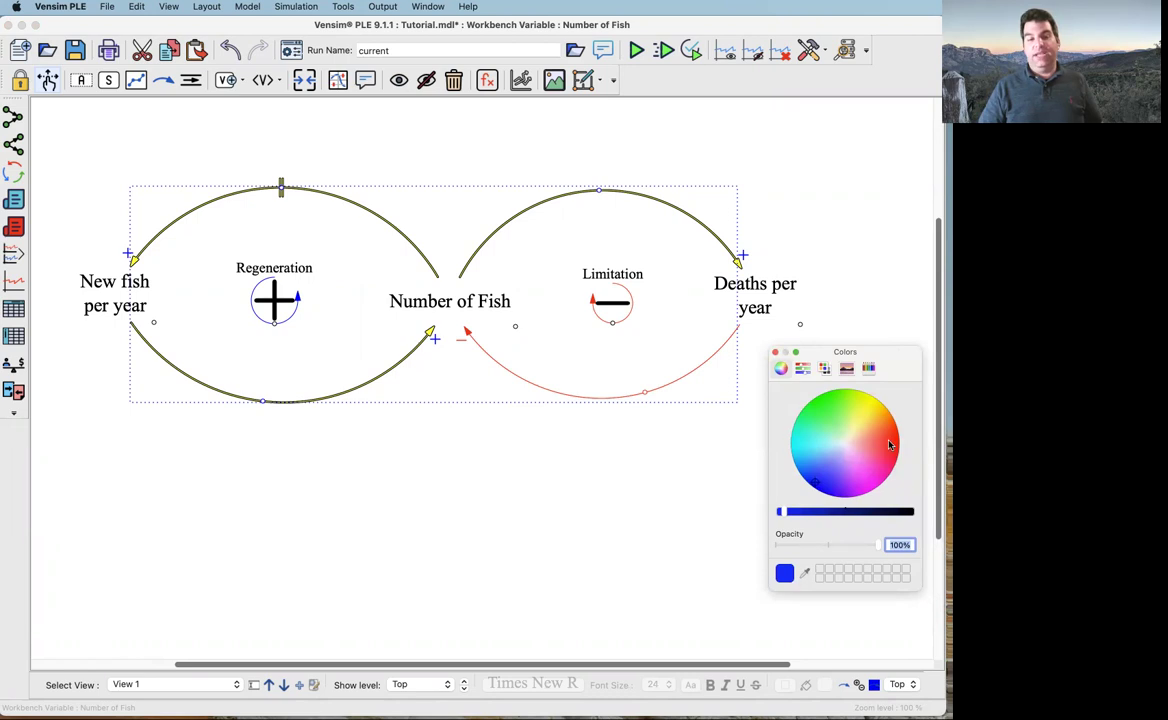
left_click(859, 479)
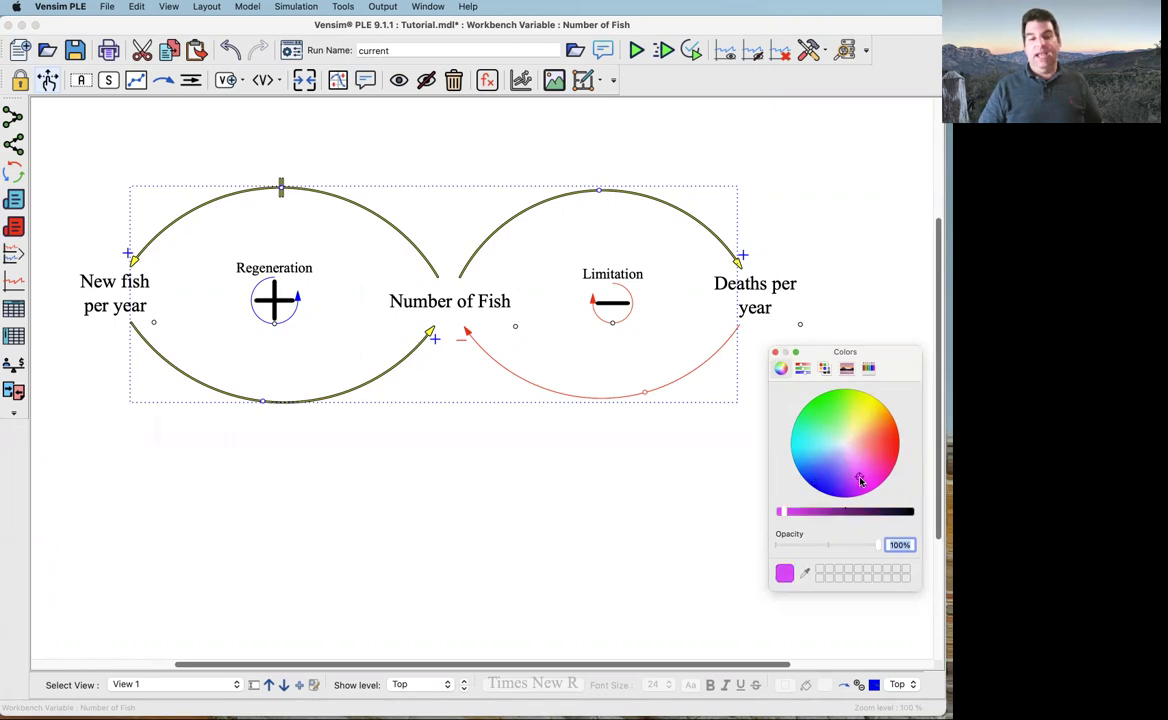
left_click(775, 354)
left_click(515, 462)
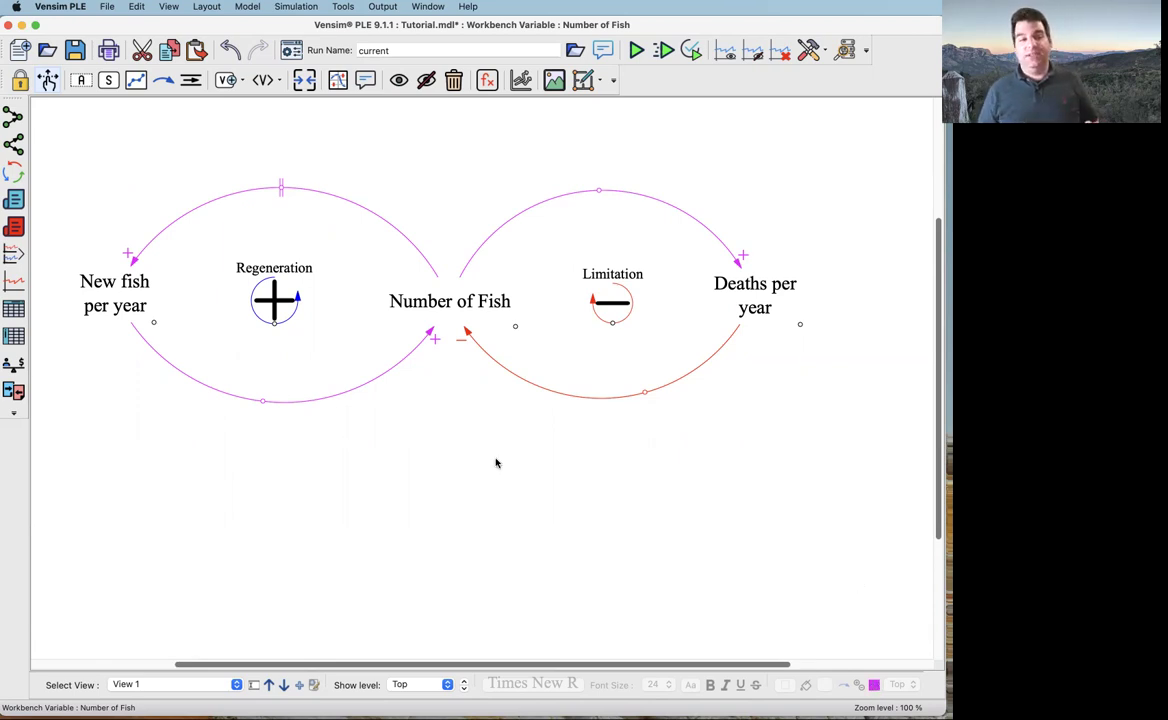
- Shrink the New fish per year, Number of Fish and Deaths per year names to 22 point
left_click(101, 269)
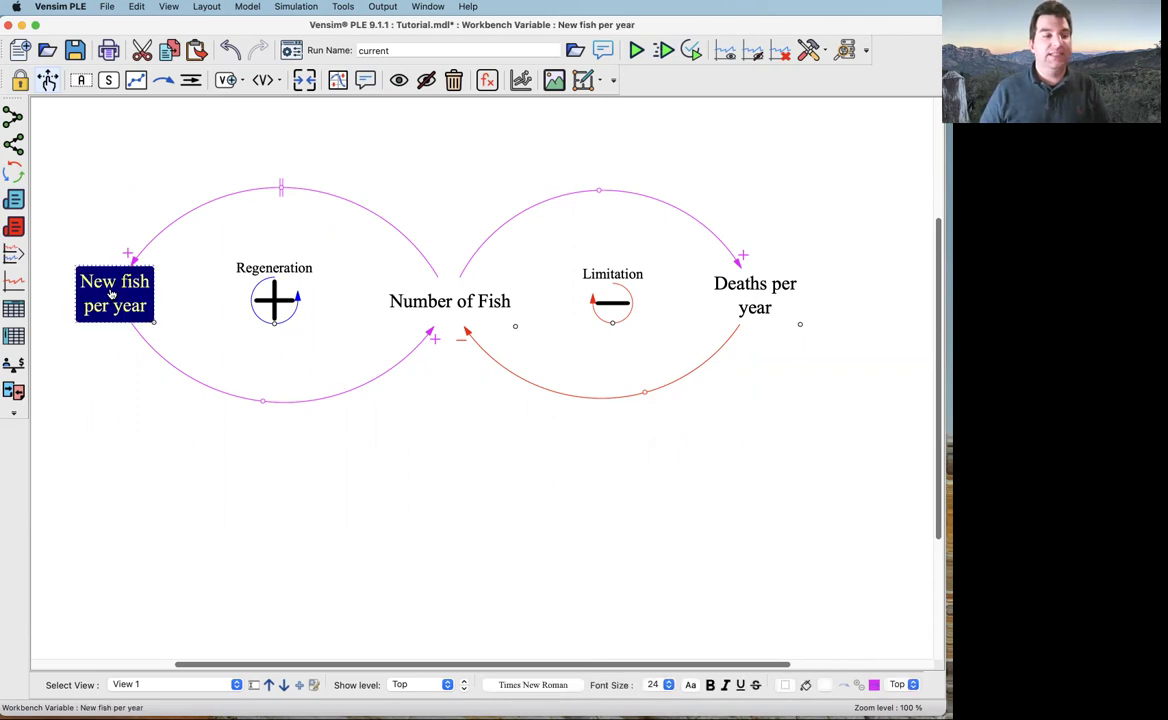
left_click(238, 249)
left_click(105, 278)
left_click(474, 308, "shift")
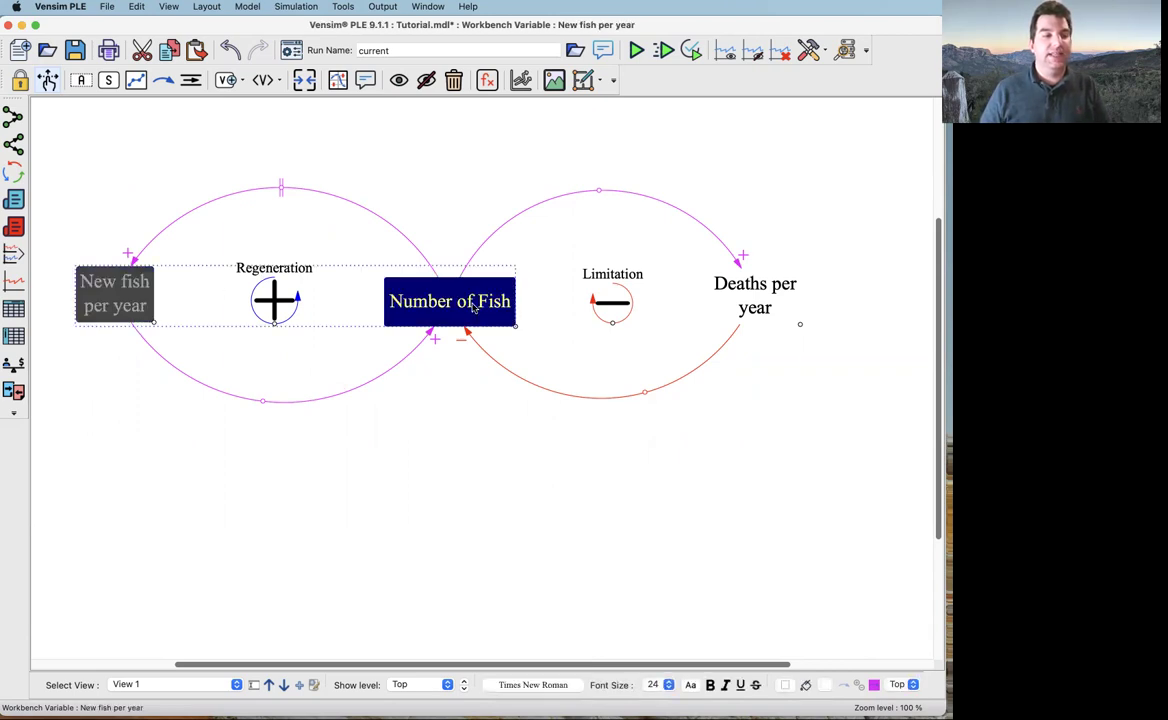
left_click(712, 278, "shift")
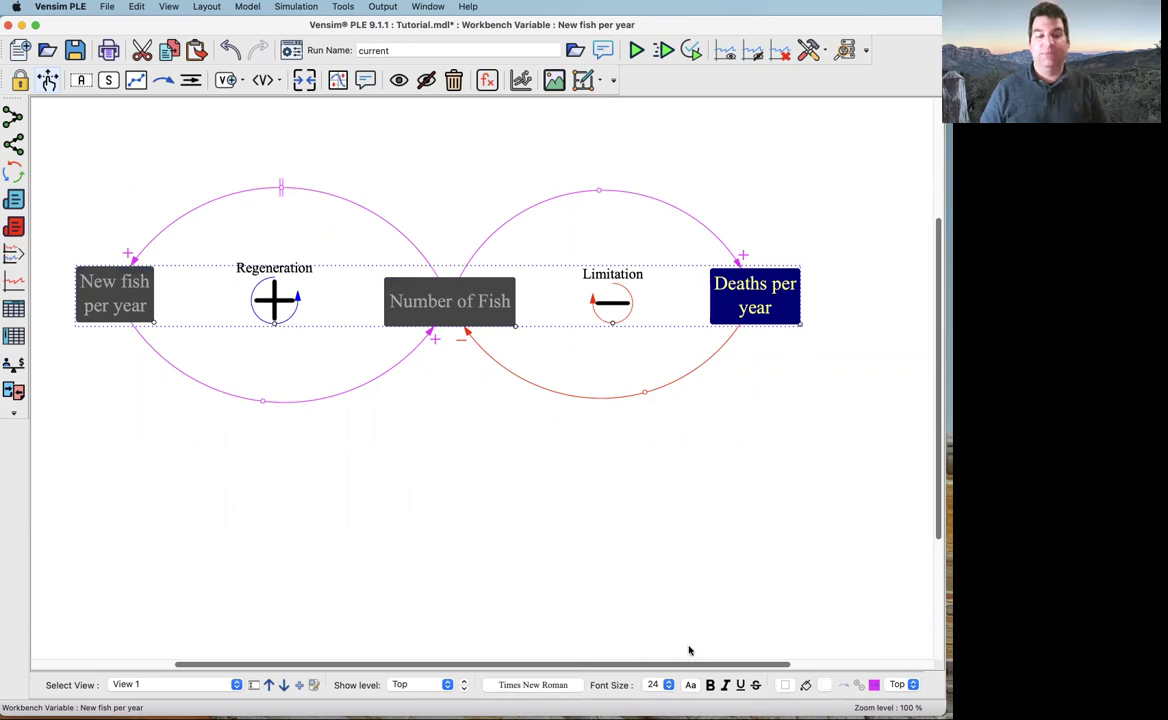
left_click(667, 685)
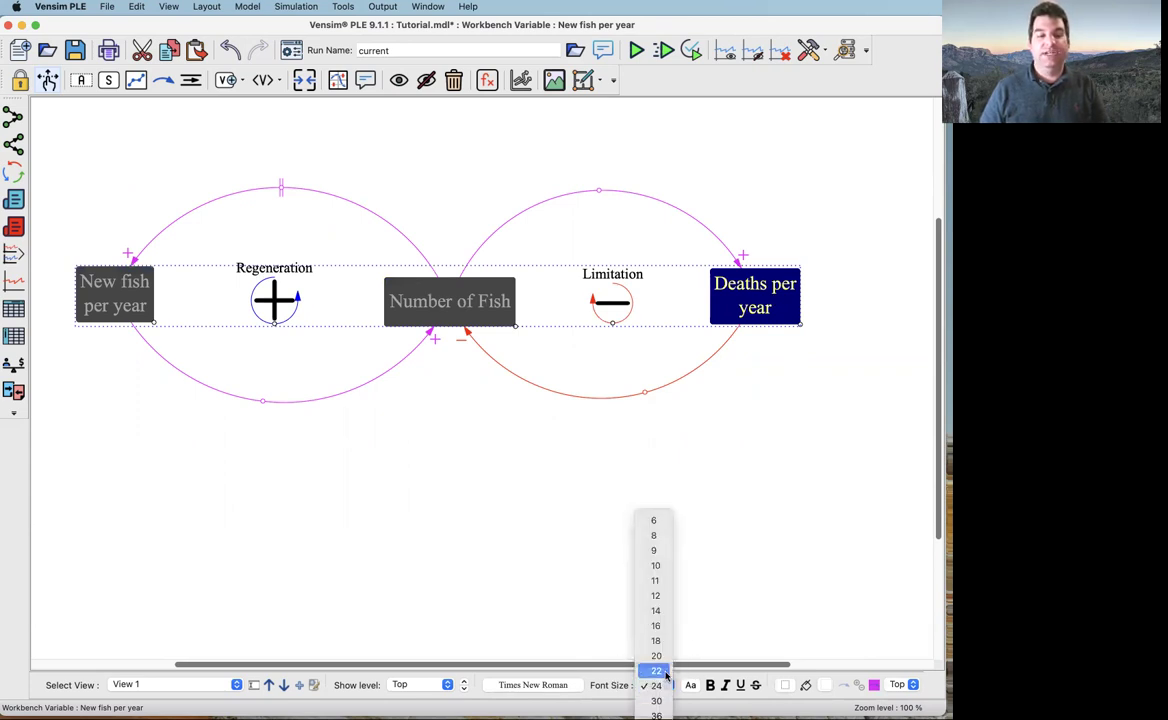
left_click(656, 670)
left_click(675, 576)
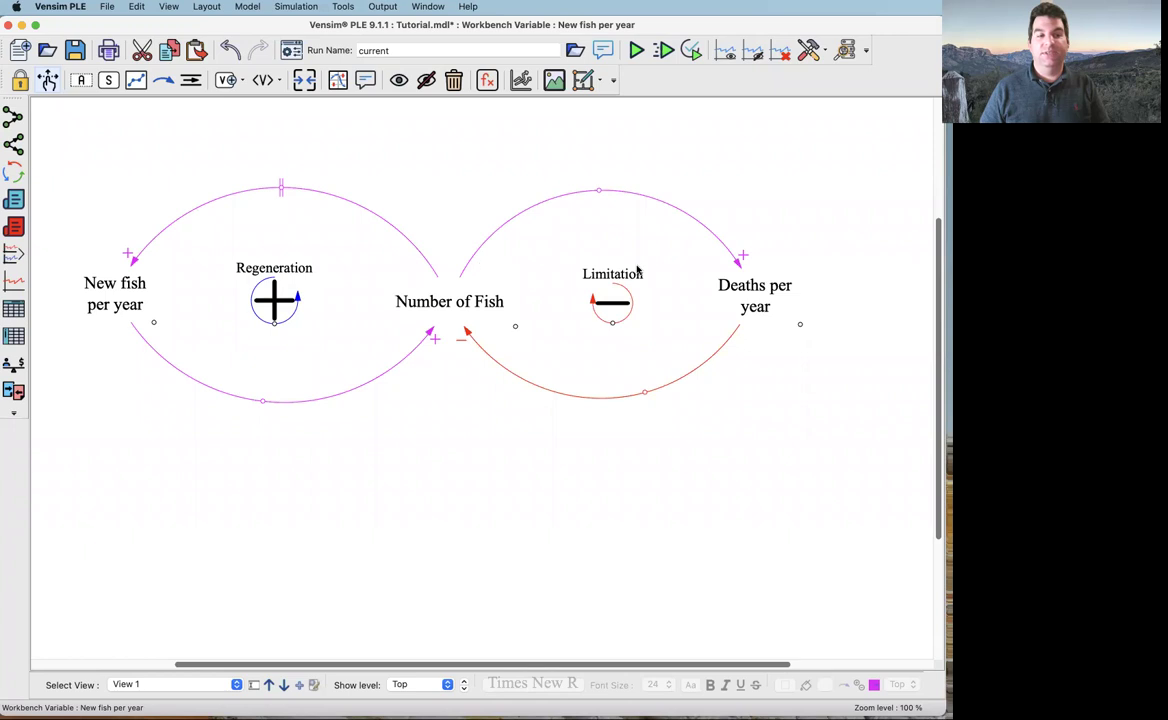
- Select all information arrows and Aux/Const/Data variables, then set their font size to 24
left_click(136, 7)
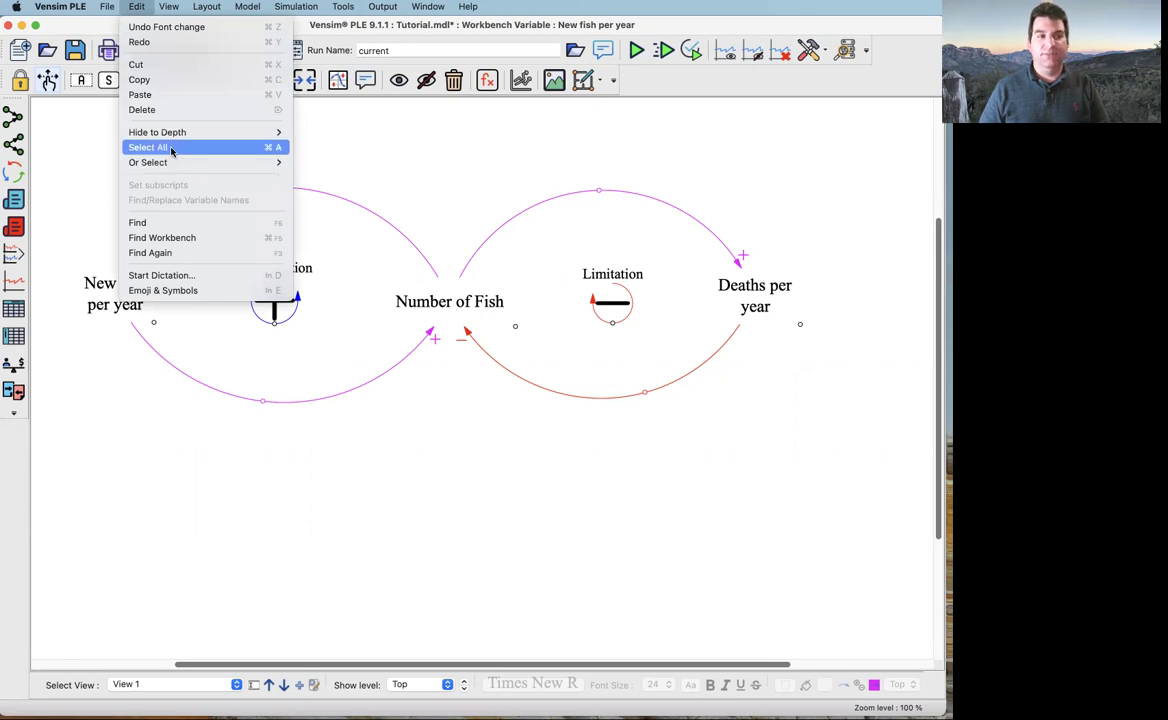
mouse_move(174, 166)
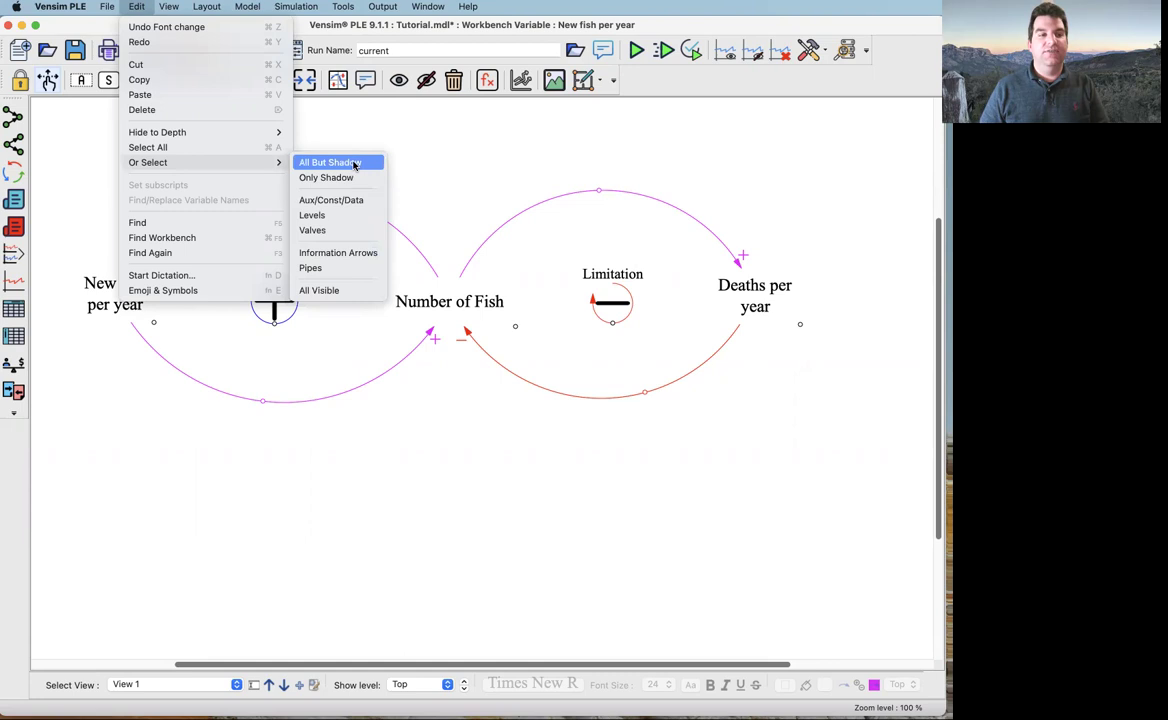
left_click(340, 253)
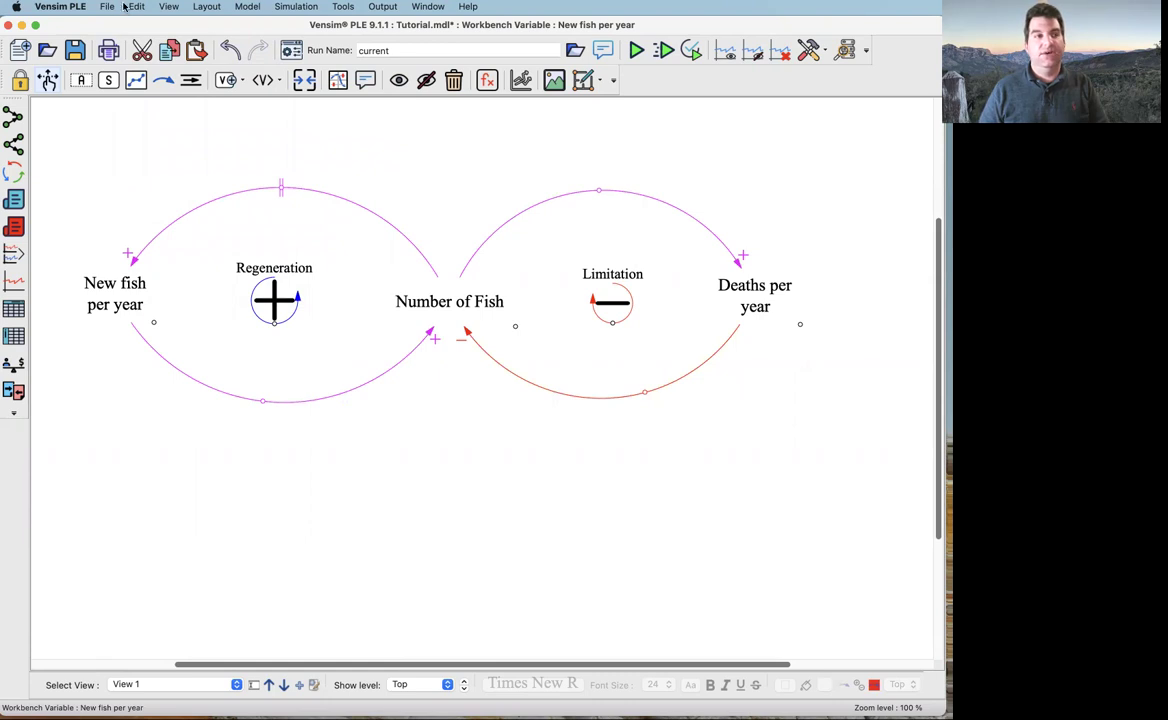
left_click(131, 8)
mouse_move(159, 163)
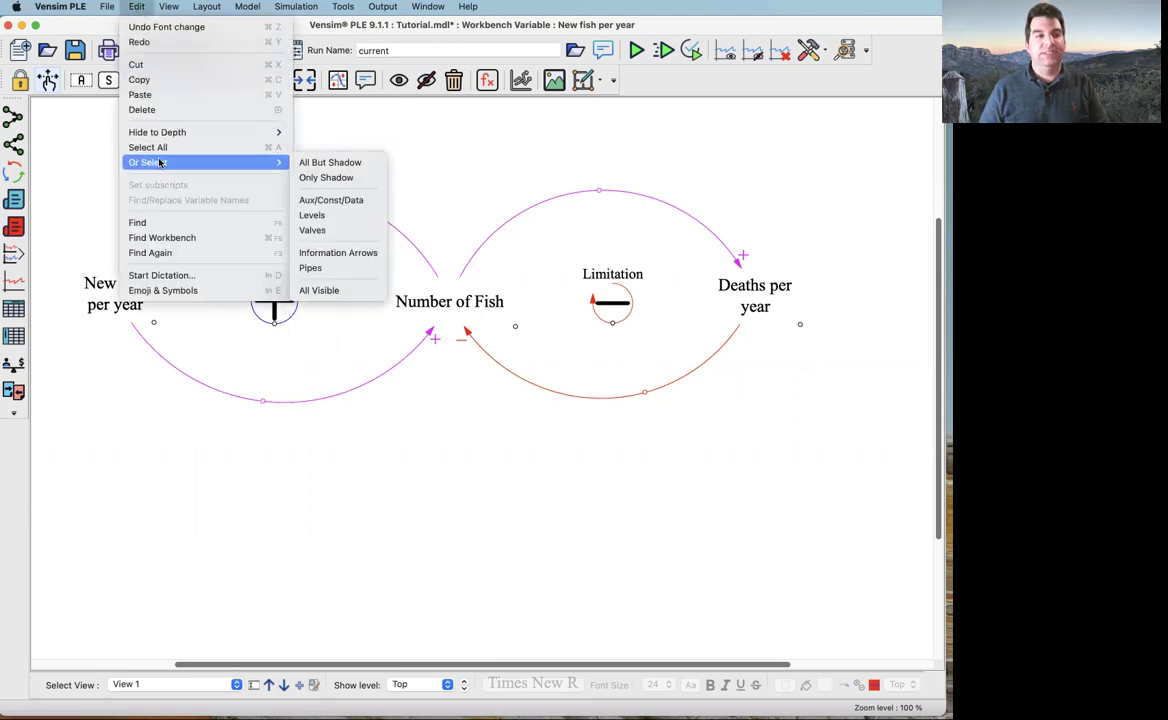
left_click(366, 204)
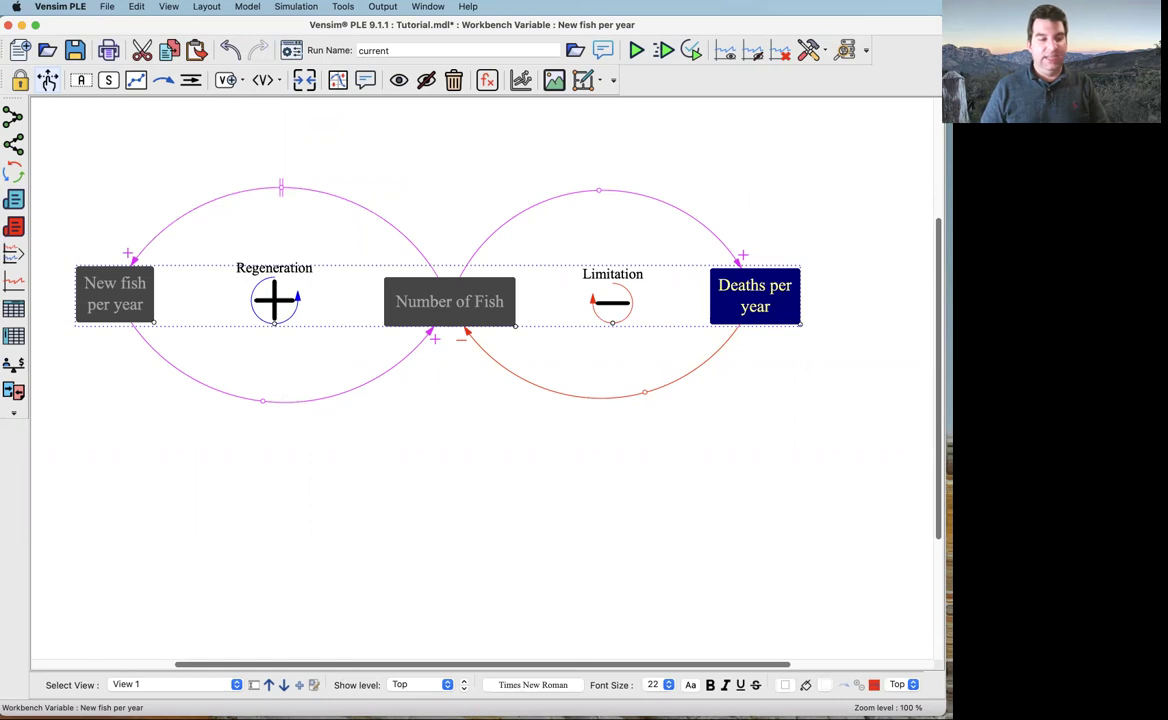
left_click(656, 684)
left_click(672, 701)
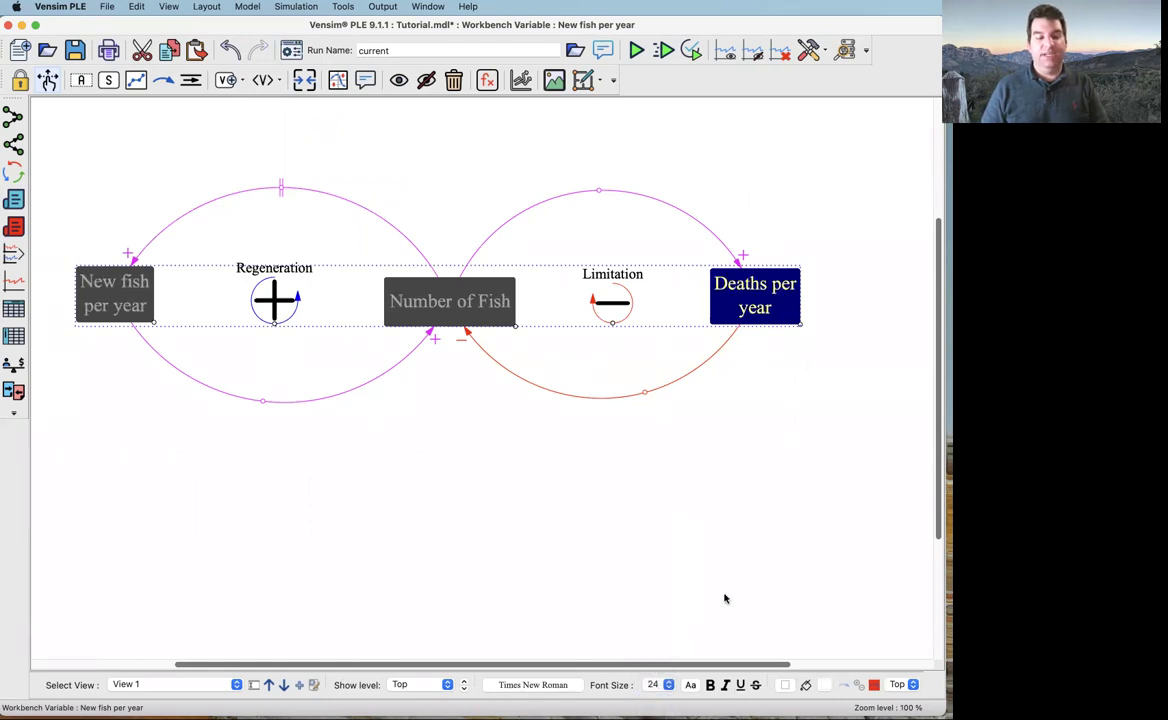
left_click(716, 517)
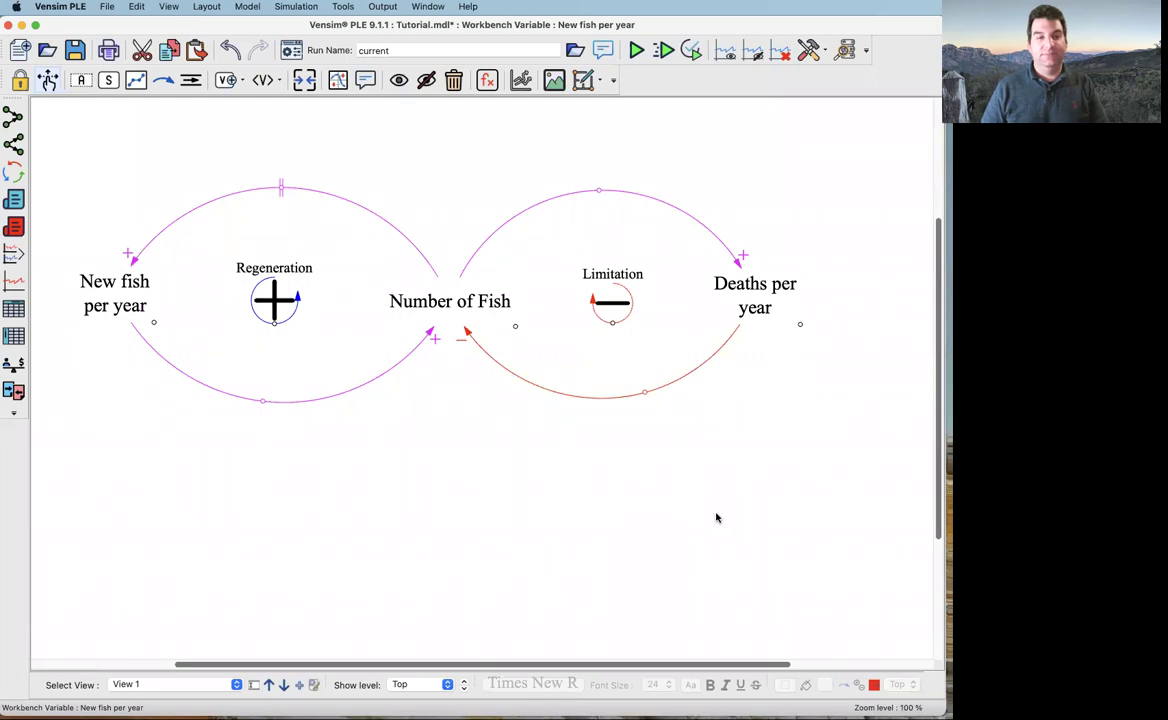